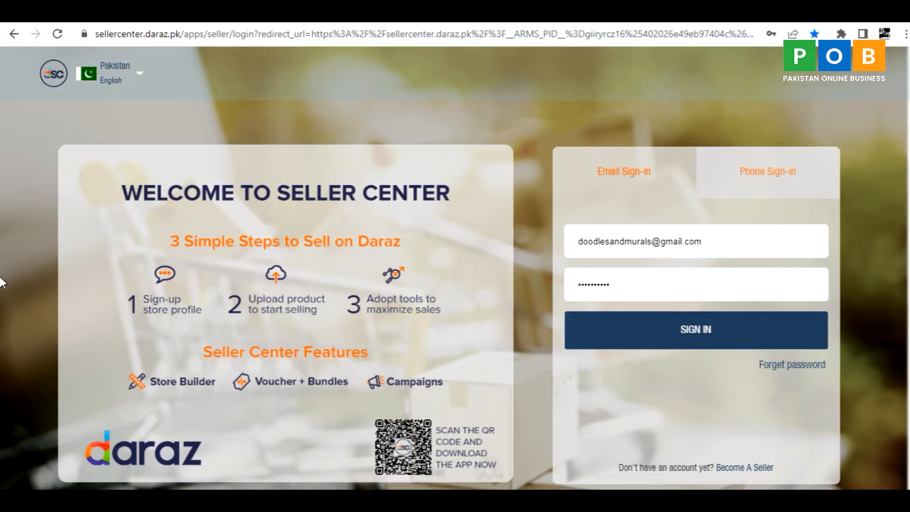
Sign in to the Daraz Seller Center with the prefilled credentials and dismiss the announcement pop-up.
{"action": "key", "text": "Return"}
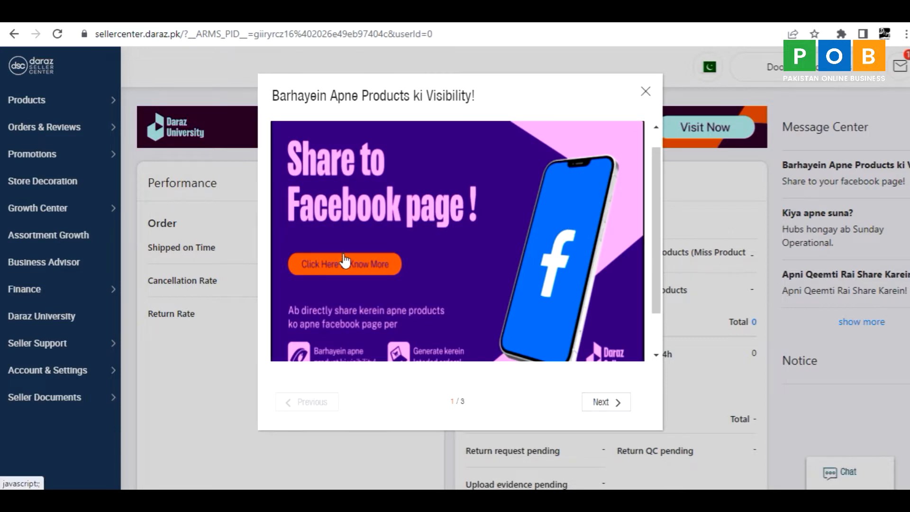
{"action": "left_click", "coordinate": [647, 91]}
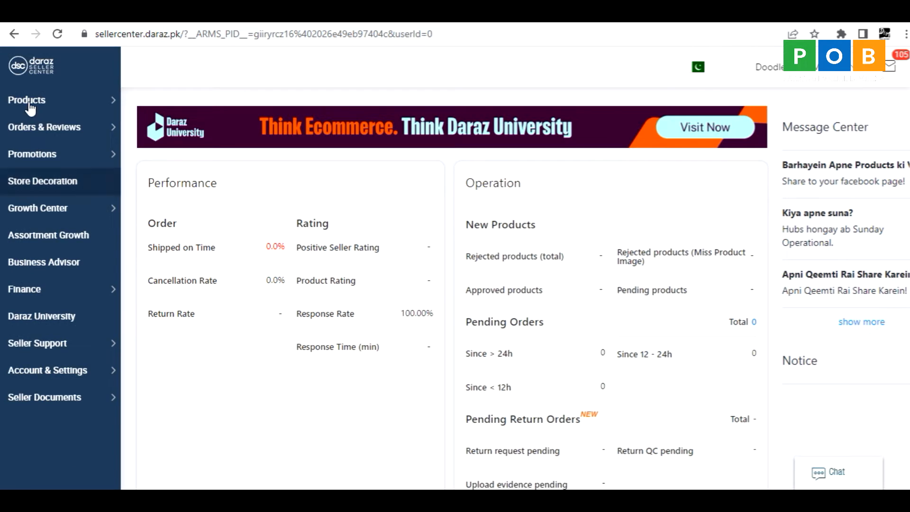
Open product management, look through the online products and start adding a new product.
{"action": "mouse_move", "coordinate": [30, 108]}
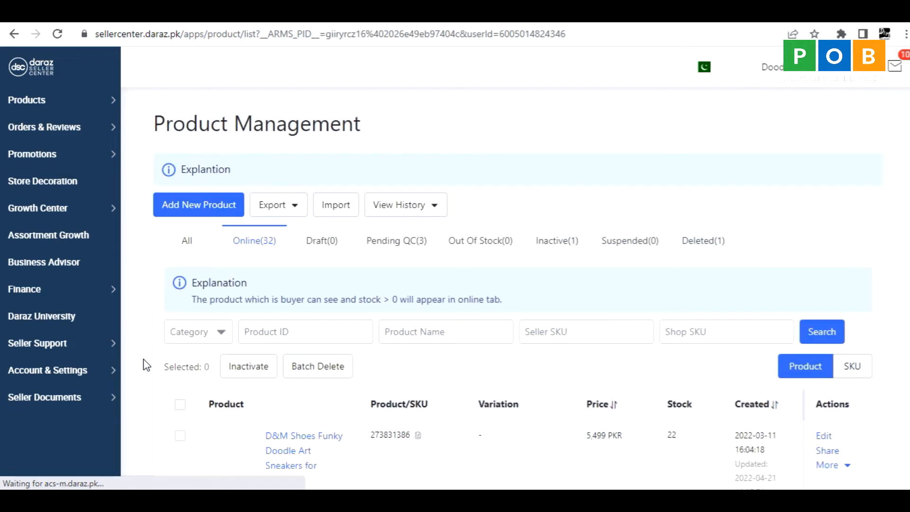
{"action": "scroll", "coordinate": [146, 365], "scroll_direction": "down", "scroll_amount": 4}
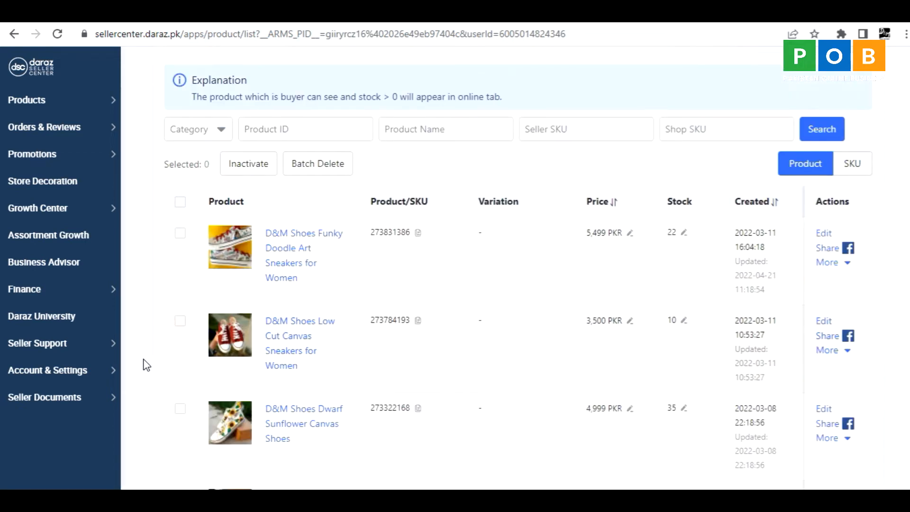
{"action": "scroll", "coordinate": [153, 321], "scroll_direction": "down", "scroll_amount": 10}
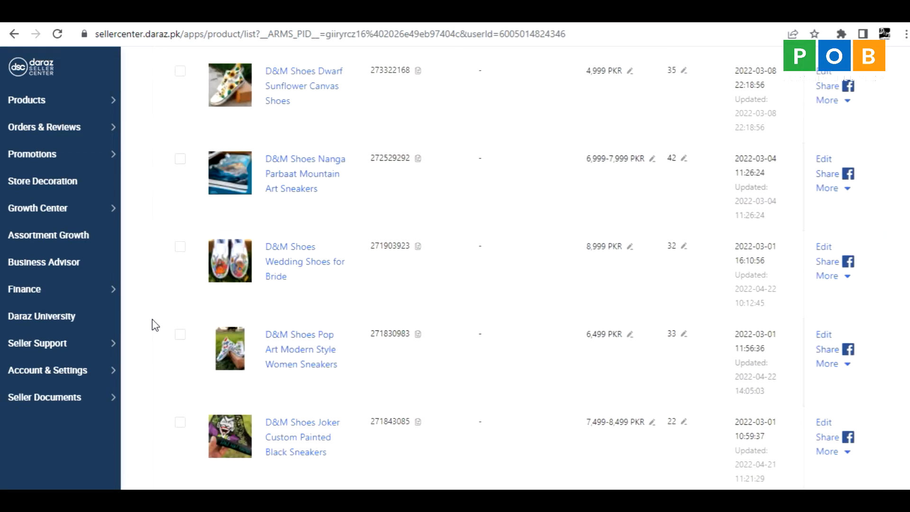
{"action": "scroll", "coordinate": [152, 325], "scroll_direction": "down", "scroll_amount": 4}
{"action": "scroll", "coordinate": [155, 344], "scroll_direction": "up", "scroll_amount": 2}
{"action": "scroll", "coordinate": [155, 344], "scroll_direction": "up", "scroll_amount": 15}
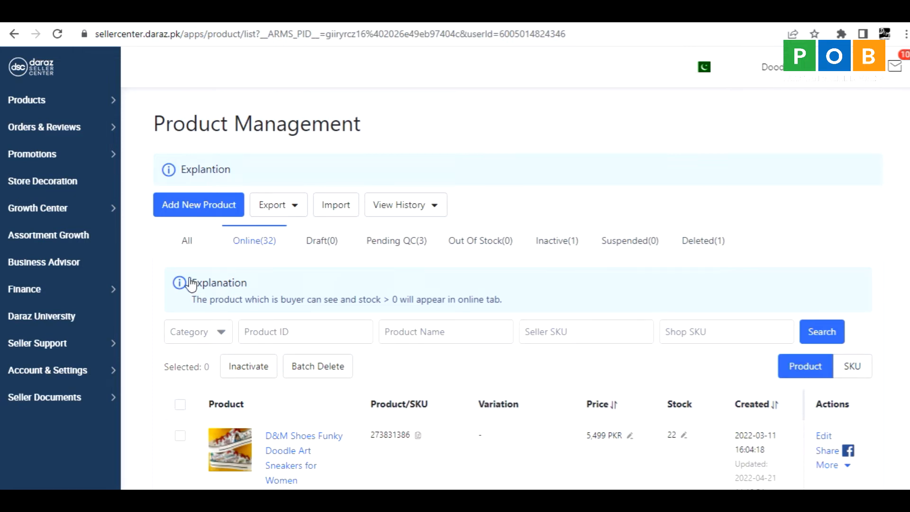
{"action": "scroll", "coordinate": [144, 375], "scroll_direction": "down", "scroll_amount": 3}
{"action": "scroll", "coordinate": [155, 356], "scroll_direction": "up", "scroll_amount": 3}
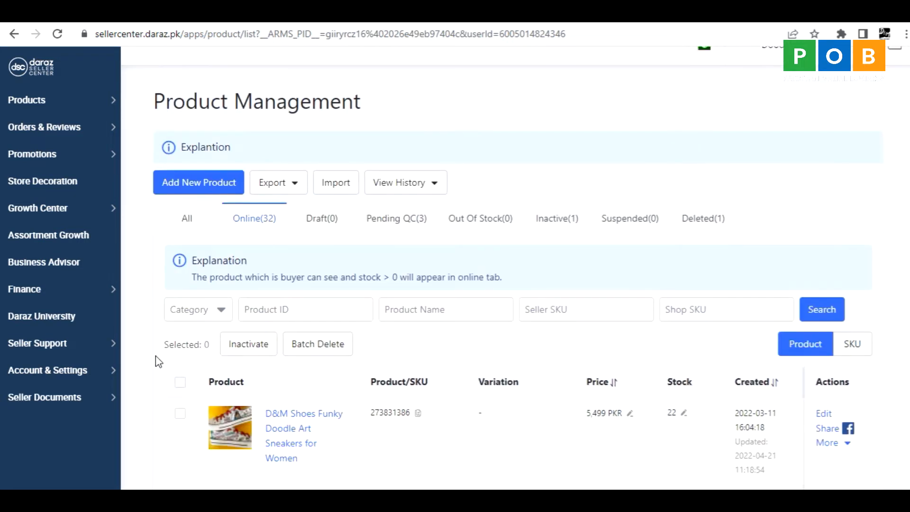
{"action": "left_click", "coordinate": [180, 207]}
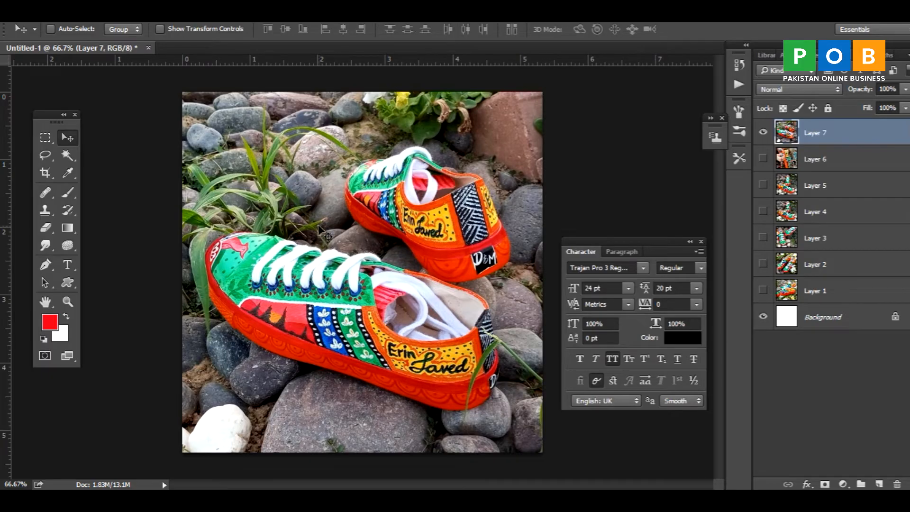
Review the pixel dimensions and resolution offered for a new document, and leave without creating one.
{"action": "left_click", "coordinate": [41, 21]}
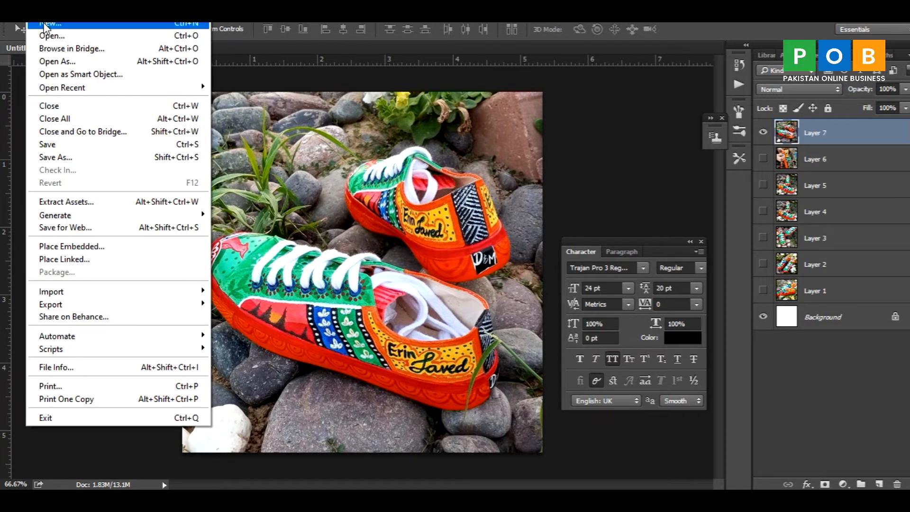
{"action": "left_click", "coordinate": [45, 25]}
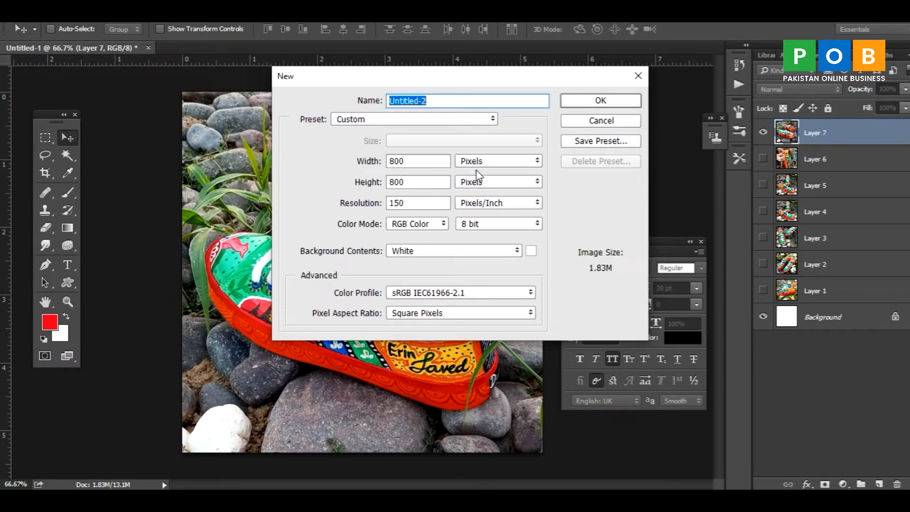
{"action": "left_click_drag", "start_coordinate": [414, 203], "coordinate": [388, 204]}
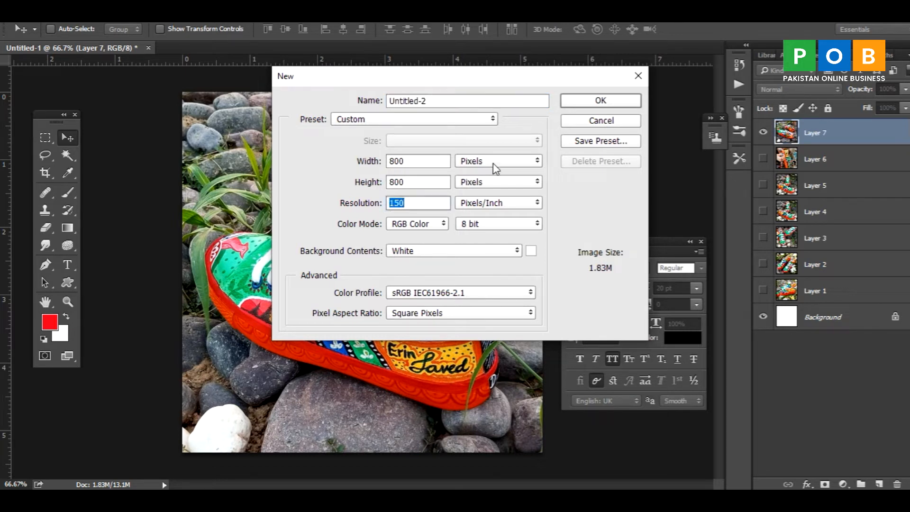
{"action": "left_click", "coordinate": [582, 126]}
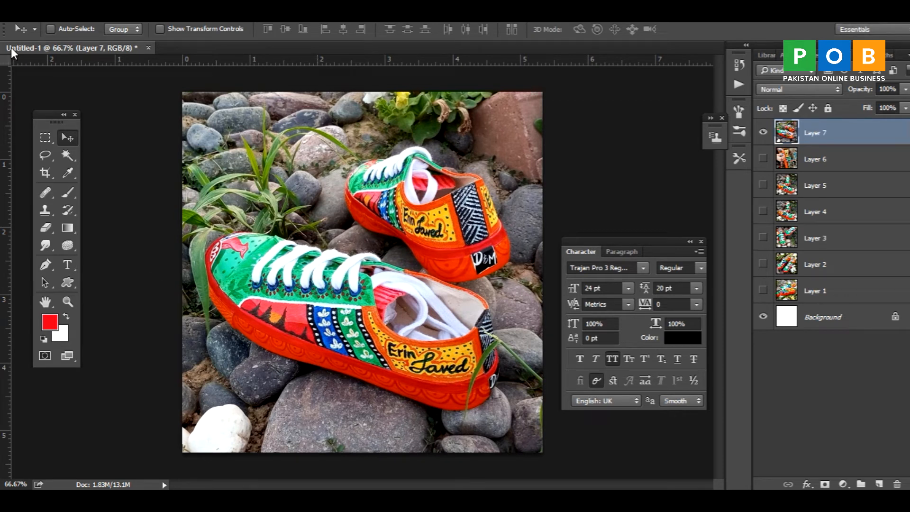
Open Save for Web for the shoe image and compare the JPEG quality levels in the 4-Up preview.
{"action": "left_click", "coordinate": [32, 19]}
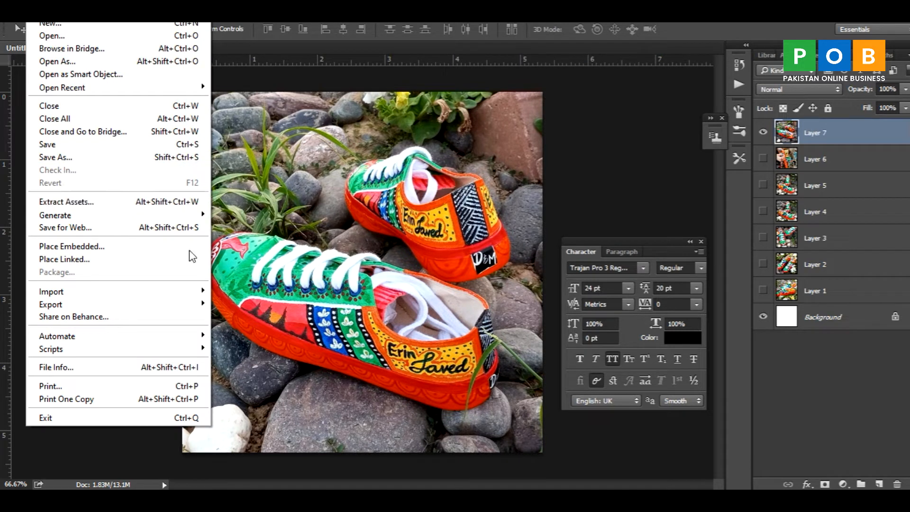
{"action": "left_click", "coordinate": [76, 229]}
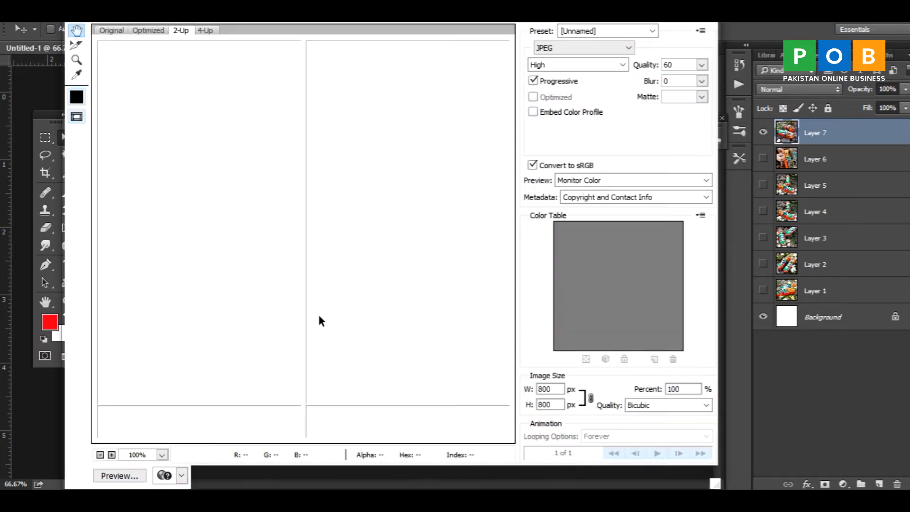
{"action": "left_click", "coordinate": [206, 30]}
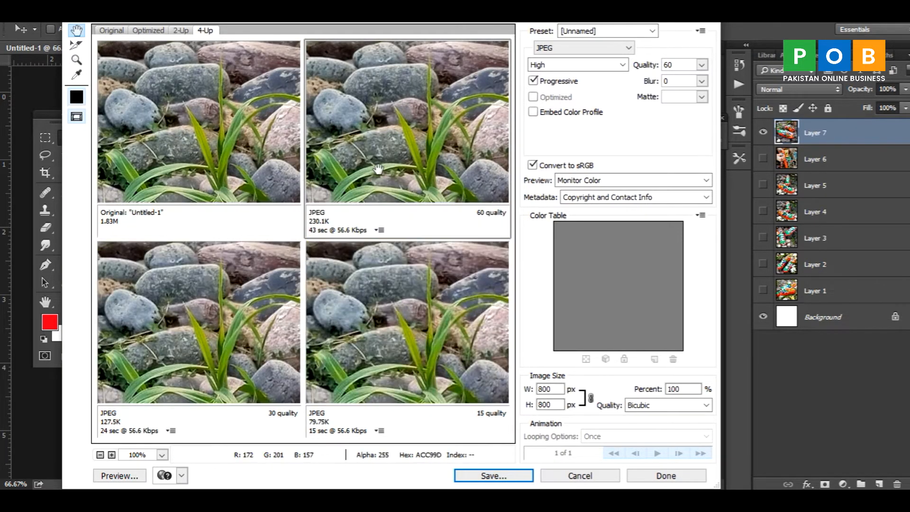
{"action": "mouse_move", "coordinate": [378, 168]}
{"action": "left_mouse_down"}
{"action": "mouse_move", "coordinate": [343, 143]}
{"action": "mouse_move", "coordinate": [406, 146]}
{"action": "mouse_move", "coordinate": [346, 126]}
{"action": "mouse_move", "coordinate": [400, 144]}
{"action": "mouse_move", "coordinate": [358, 143]}
{"action": "mouse_move", "coordinate": [372, 189]}
{"action": "left_mouse_up"}
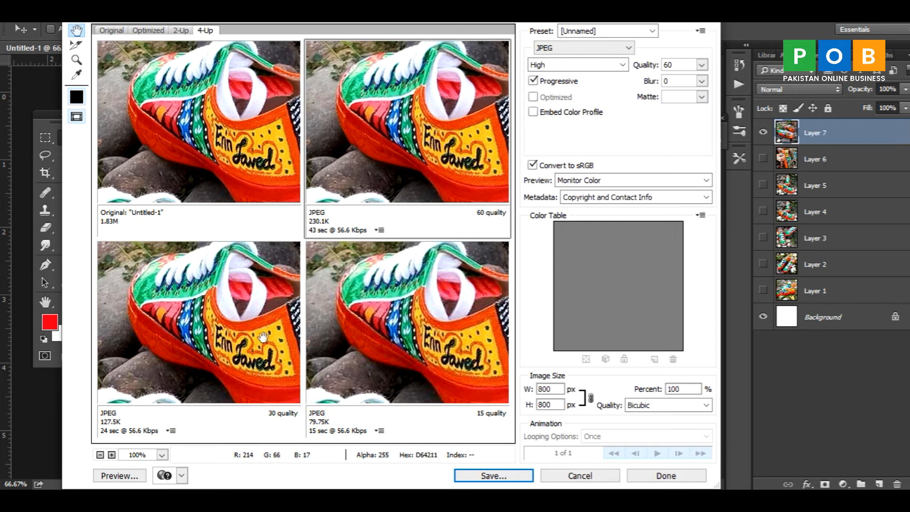
Compare the original with the High quality JPEG in the 2-Up preview, checking different areas of the shoes.
{"action": "left_click", "coordinate": [181, 30]}
{"action": "left_click_drag", "start_coordinate": [411, 290], "coordinate": [347, 287]}
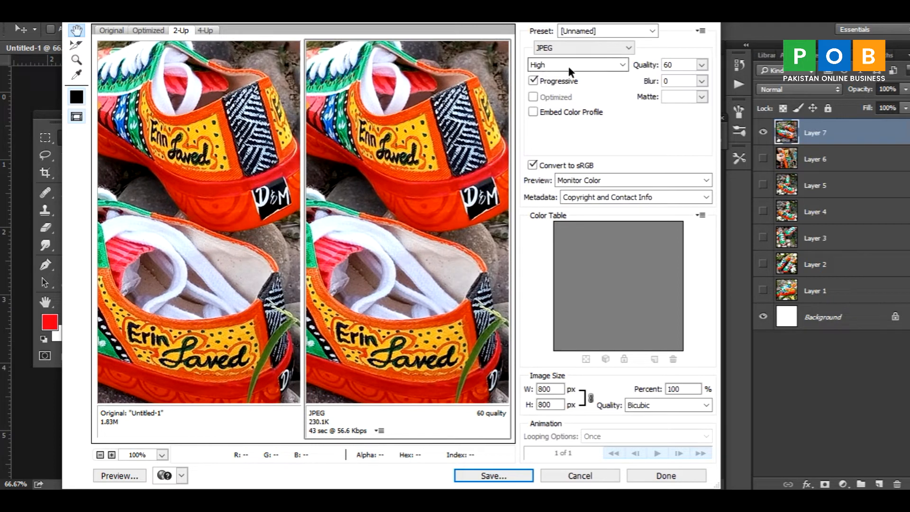
{"action": "left_click", "coordinate": [585, 66]}
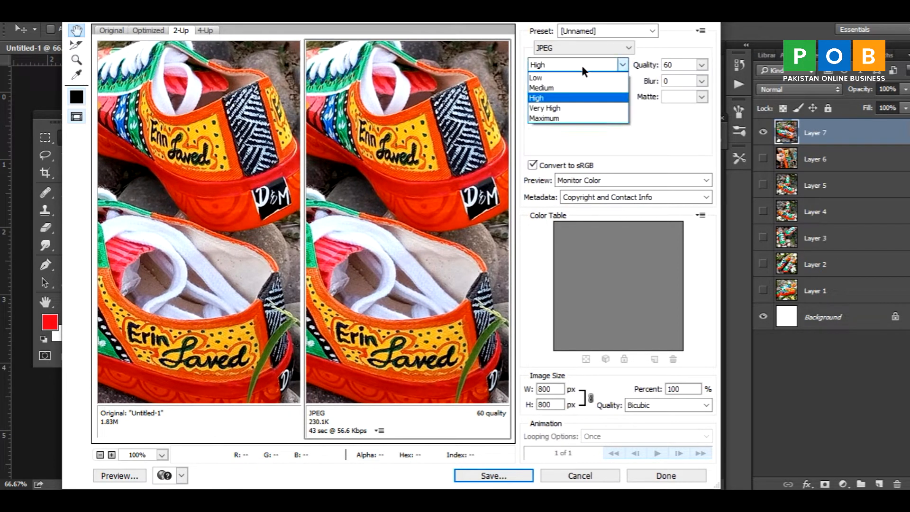
{"action": "left_click", "coordinate": [585, 71]}
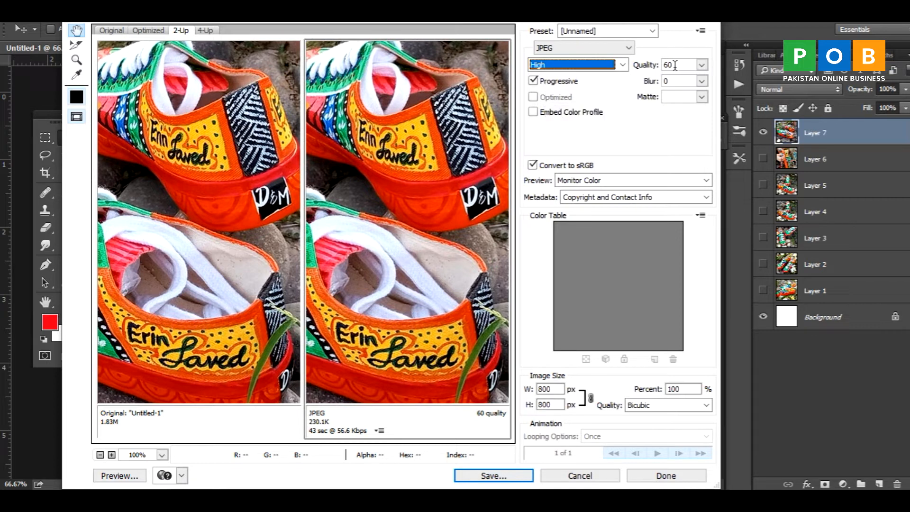
{"action": "left_click_drag", "start_coordinate": [379, 195], "coordinate": [413, 214]}
{"action": "left_click_drag", "start_coordinate": [366, 254], "coordinate": [361, 210]}
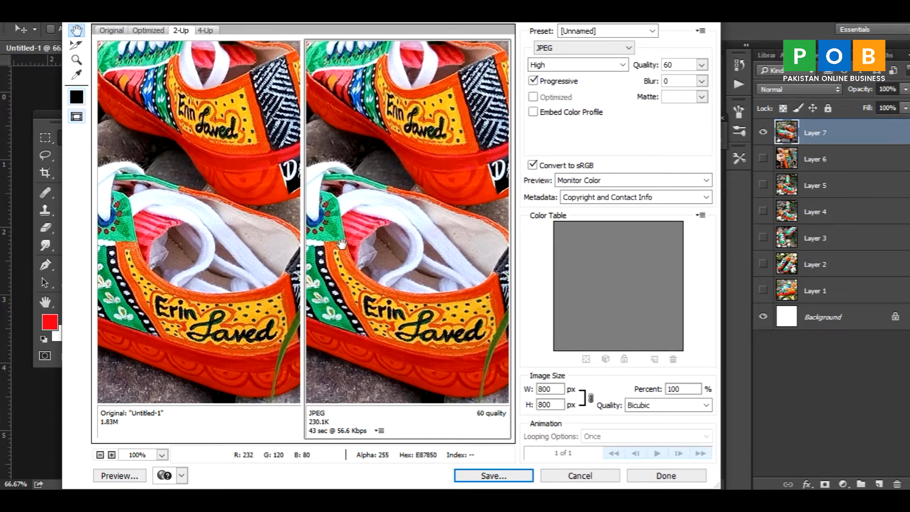
{"action": "left_click_drag", "start_coordinate": [341, 244], "coordinate": [342, 260]}
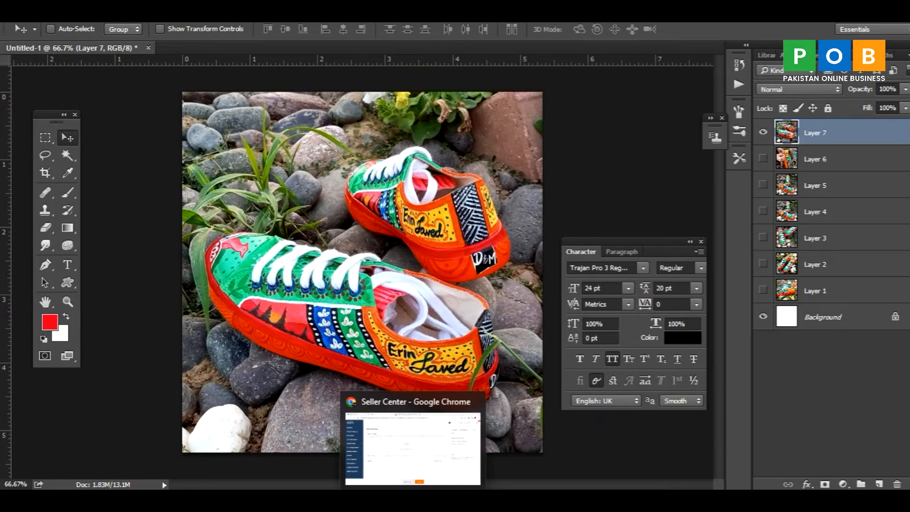
Switch to the Seller Center product form in Chrome and check the permitted product image sizes.
{"action": "left_click", "coordinate": [413, 499]}
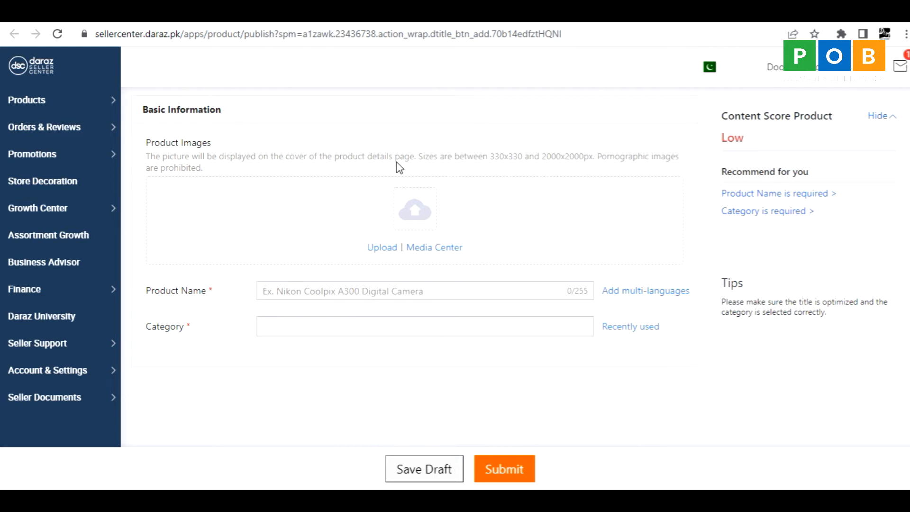
{"action": "left_click_drag", "start_coordinate": [491, 160], "coordinate": [525, 162]}
{"action": "left_click_drag", "start_coordinate": [542, 158], "coordinate": [566, 157]}
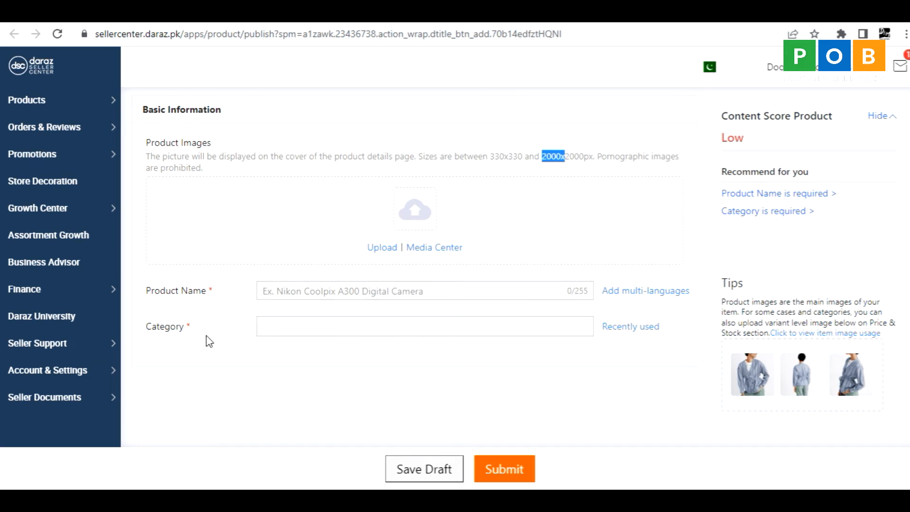
Read through the Word document with the Truck Art sneakers' title, description, materials and care instructions.
{"action": "scroll", "coordinate": [216, 350], "scroll_direction": "down", "scroll_amount": 2}
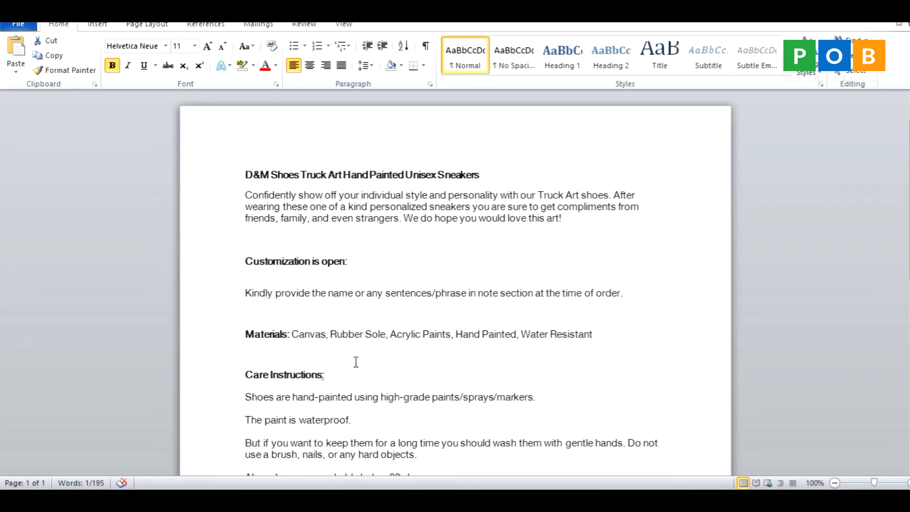
{"action": "scroll", "coordinate": [323, 381], "scroll_direction": "down", "scroll_amount": 4}
{"action": "scroll", "coordinate": [322, 380], "scroll_direction": "down", "scroll_amount": 3}
{"action": "scroll", "coordinate": [323, 380], "scroll_direction": "up", "scroll_amount": 4}
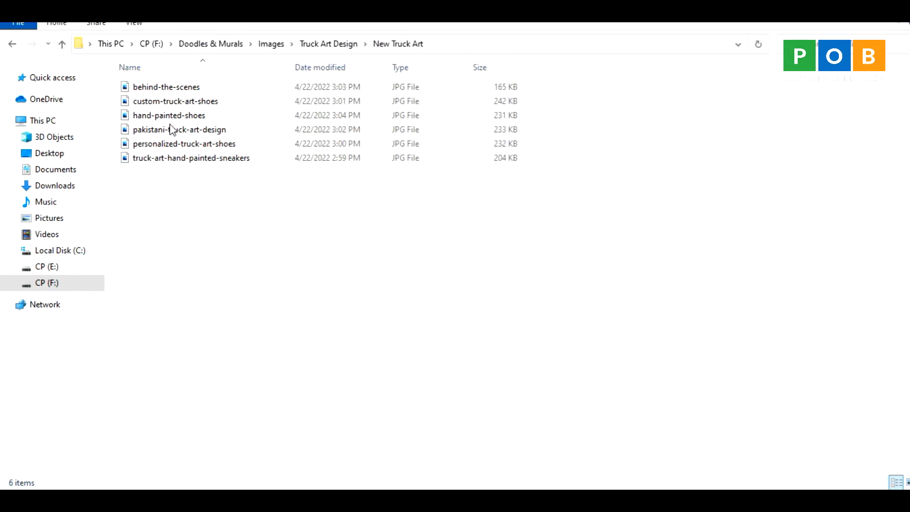
Copy the New Truck Art folder's path, switch to TinyPNG in Chrome and upload all images from that folder for compression.
{"action": "left_click", "coordinate": [442, 45]}
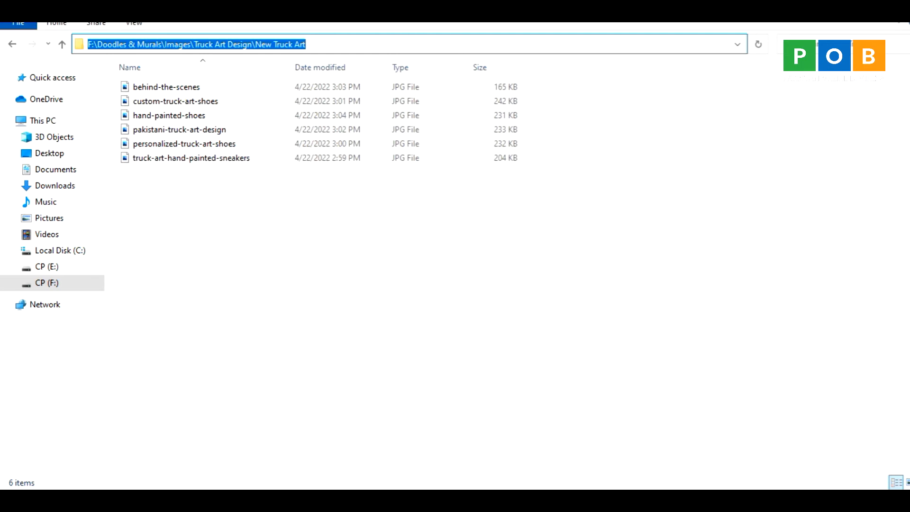
{"action": "left_click", "coordinate": [412, 501]}
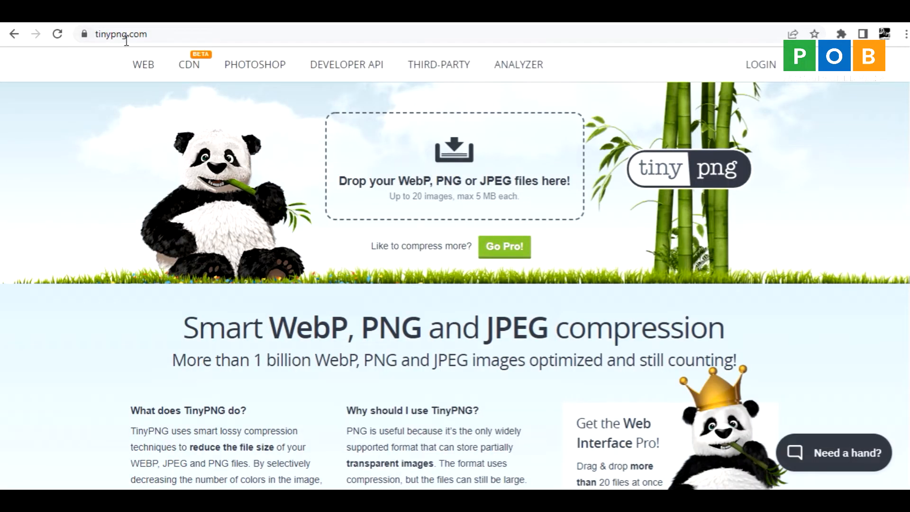
{"action": "left_click", "coordinate": [428, 180]}
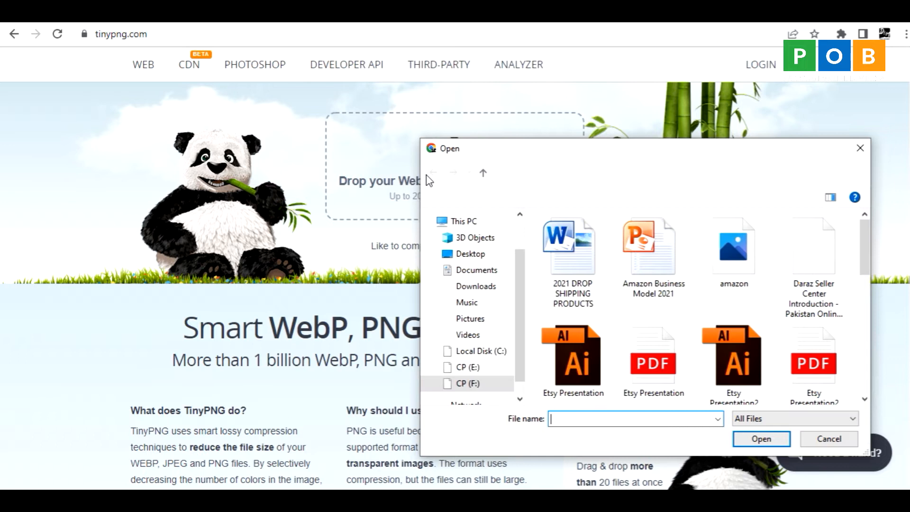
{"action": "key", "text": "ctrl+v"}
{"action": "key", "text": "Return"}
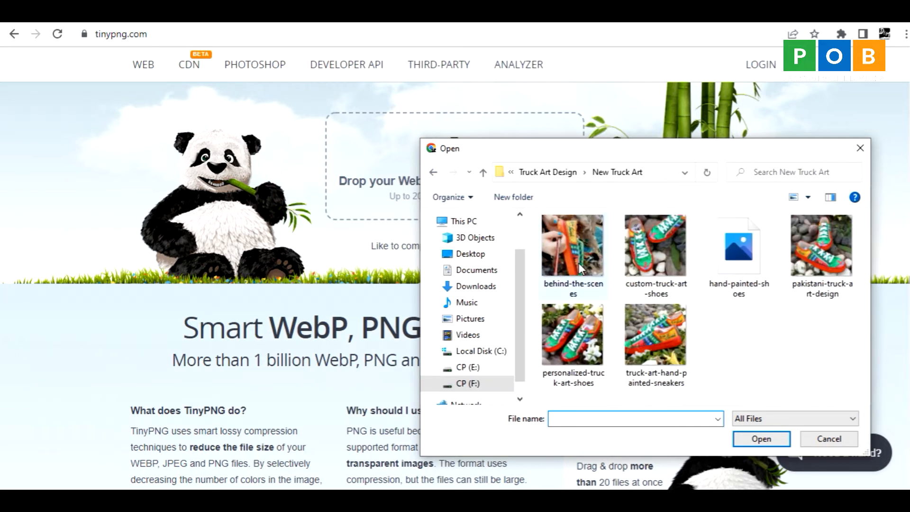
{"action": "left_click", "coordinate": [582, 267]}
{"action": "left_click", "coordinate": [635, 368], "text": "shift"}
{"action": "left_click", "coordinate": [762, 438]}
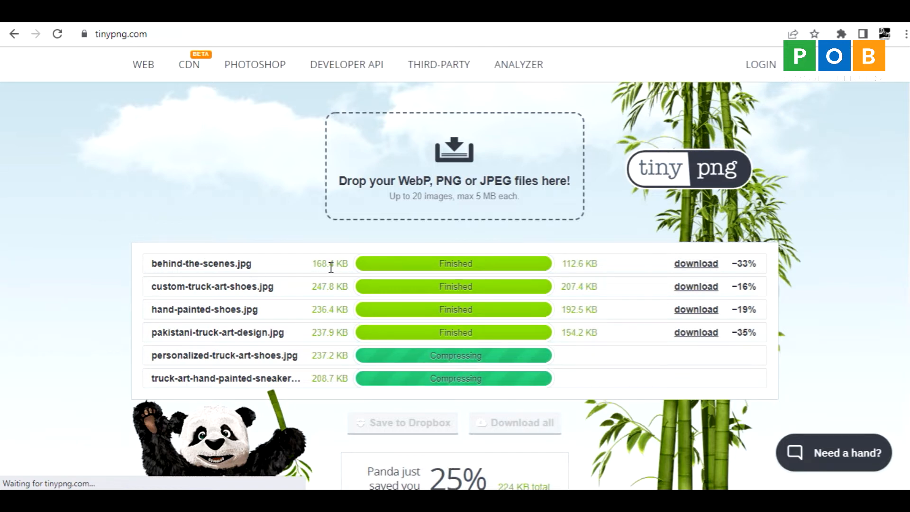
Compare the original and compressed file sizes of the first four images in the compression list.
{"action": "double_click", "coordinate": [577, 264]}
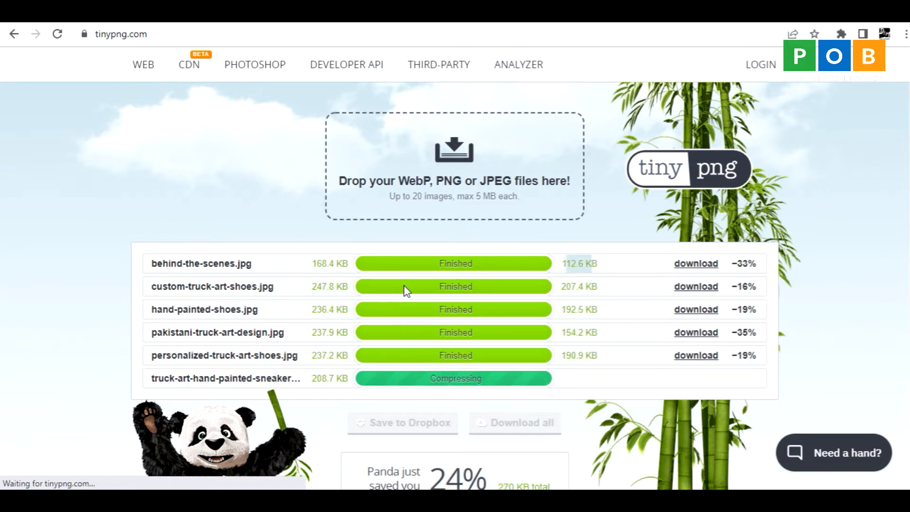
{"action": "left_click_drag", "start_coordinate": [229, 287], "coordinate": [334, 287]}
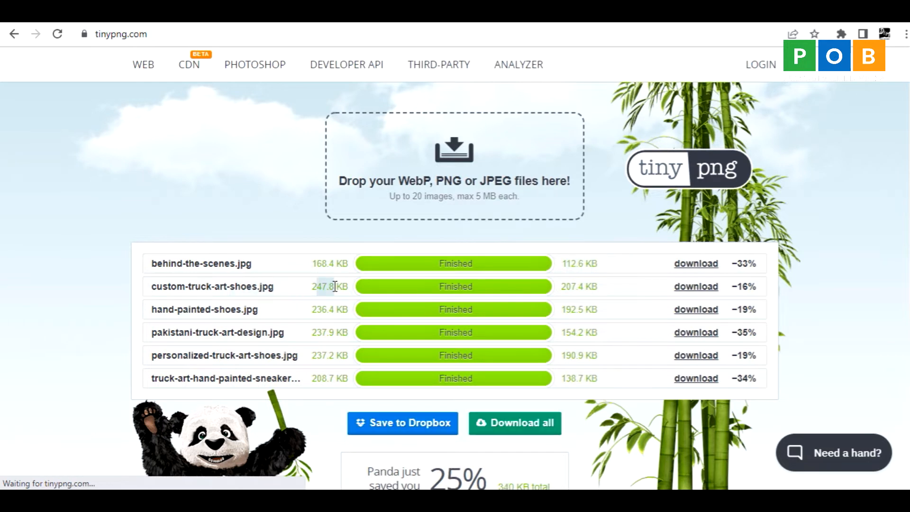
{"action": "mouse_move", "coordinate": [562, 287]}
{"action": "left_mouse_down"}
{"action": "mouse_move", "coordinate": [587, 287]}
{"action": "mouse_move", "coordinate": [579, 287]}
{"action": "left_mouse_up"}
{"action": "left_click_drag", "start_coordinate": [312, 310], "coordinate": [330, 310]}
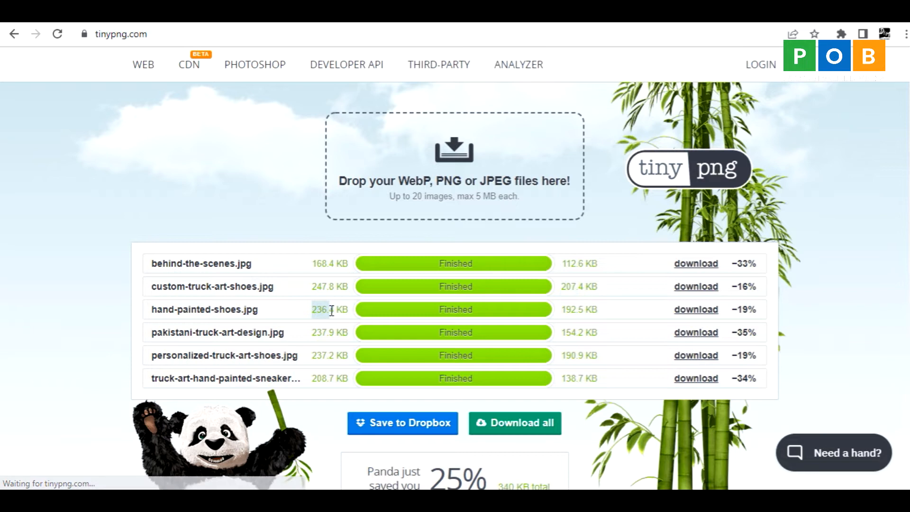
{"action": "left_click_drag", "start_coordinate": [562, 310], "coordinate": [576, 310]}
{"action": "left_click_drag", "start_coordinate": [312, 333], "coordinate": [326, 338]}
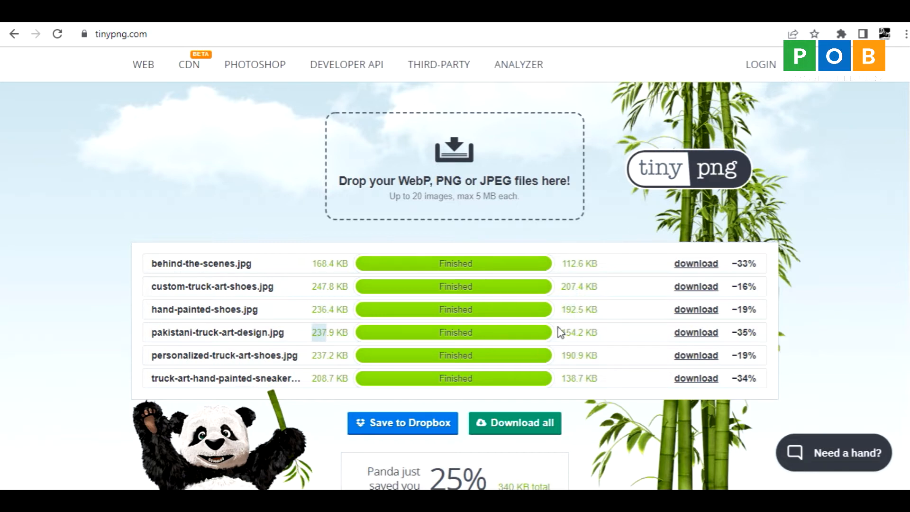
{"action": "left_click_drag", "start_coordinate": [560, 332], "coordinate": [589, 338]}
Download the compressed version of behind-the-scenes.jpg.
{"action": "left_click", "coordinate": [689, 267]}
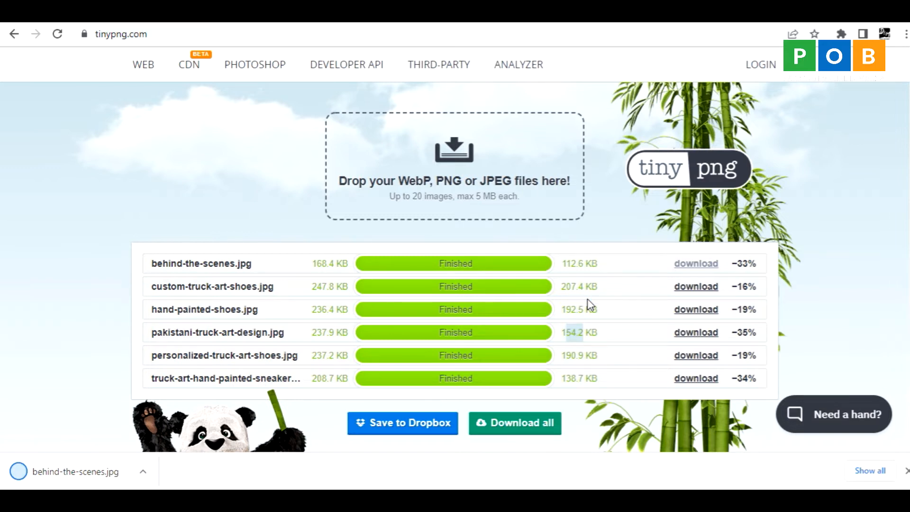
Download the compressed versions of the remaining five images, from custom-truck-art-shoes.jpg through the truck-art-hand-painted-sneakers image.
{"action": "left_click", "coordinate": [687, 289]}
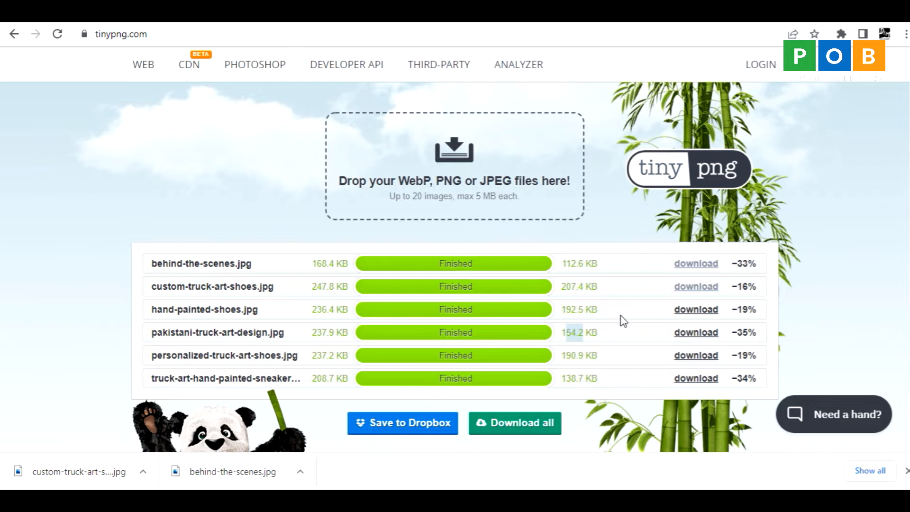
{"action": "left_click", "coordinate": [688, 313]}
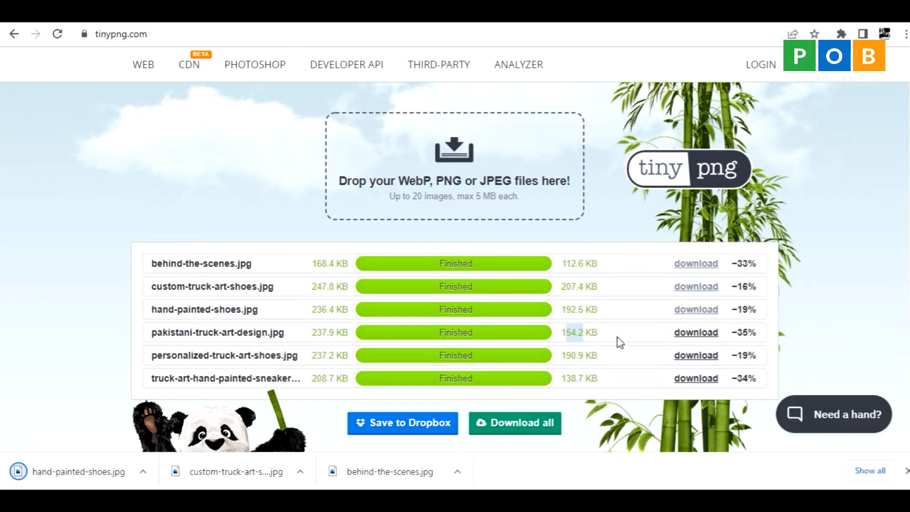
{"action": "left_click", "coordinate": [678, 333]}
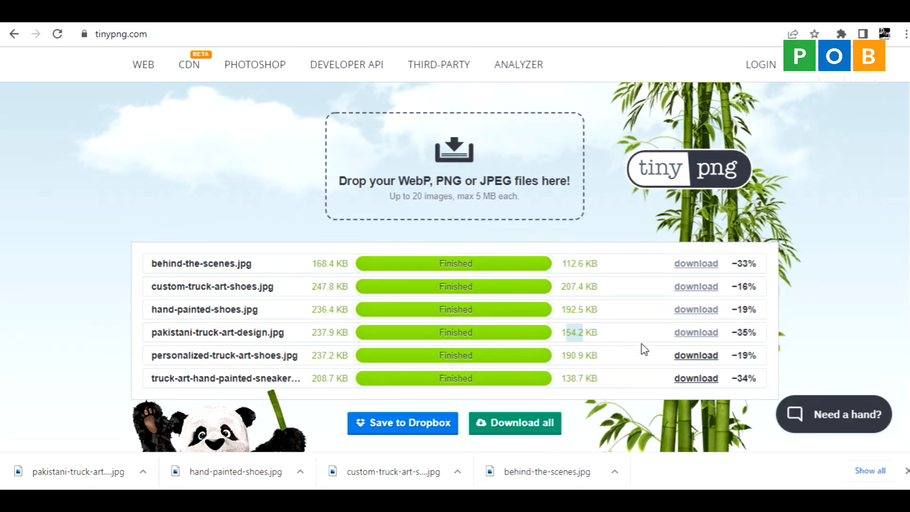
{"action": "left_click", "coordinate": [689, 362]}
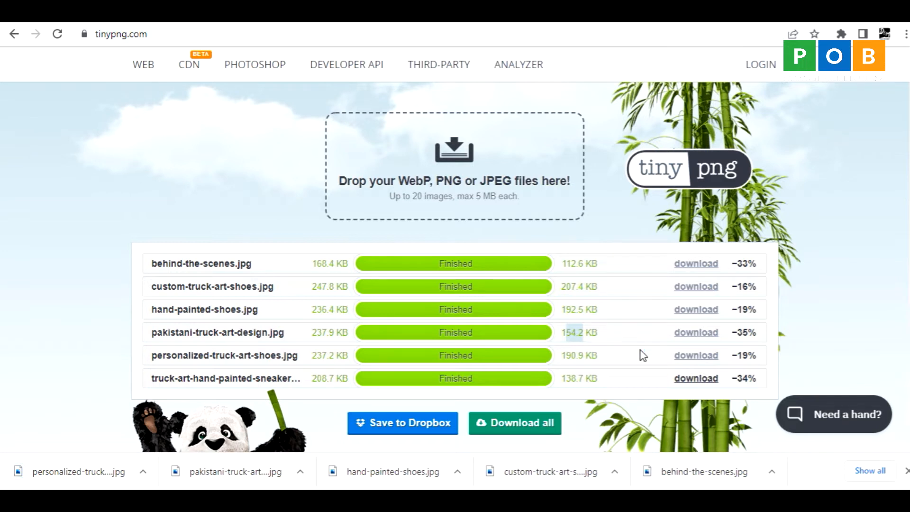
{"action": "left_click", "coordinate": [690, 382]}
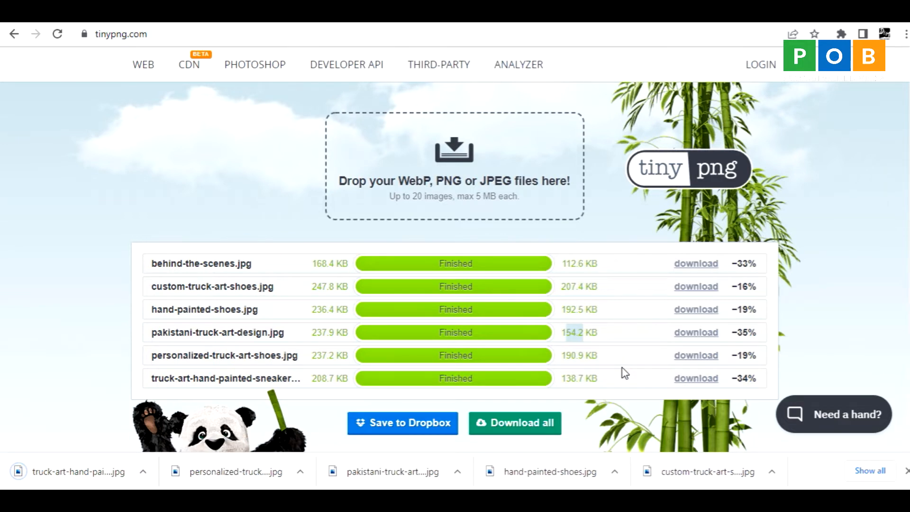
Copy the six compressed images from the Downloads folder into the New Truck Art folder, replacing the files with the same names.
{"action": "right_click", "coordinate": [55, 477]}
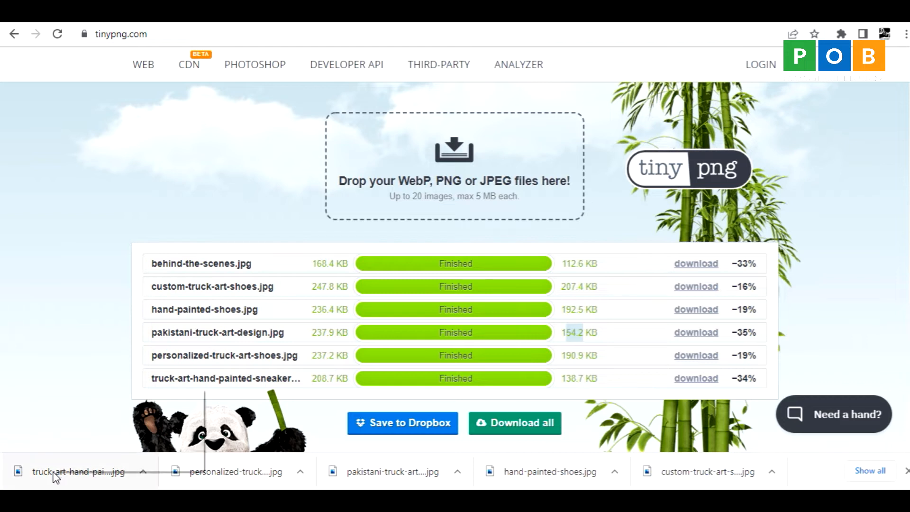
{"action": "left_click", "coordinate": [73, 433]}
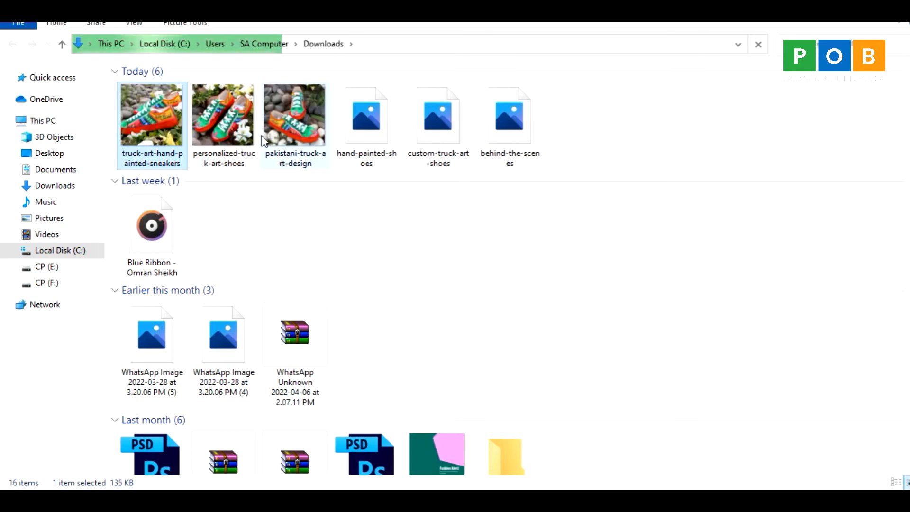
{"action": "left_click", "coordinate": [512, 132], "text": "shift"}
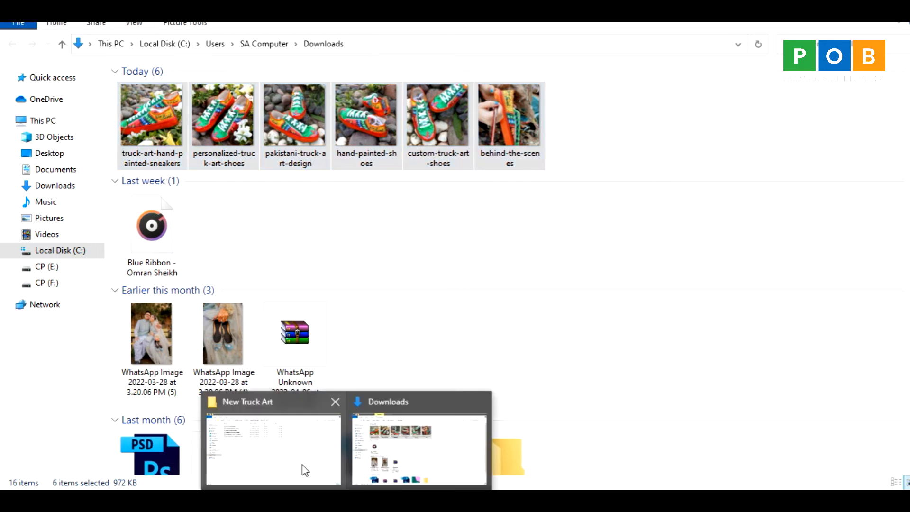
{"action": "left_click", "coordinate": [300, 470]}
{"action": "right_click", "coordinate": [285, 351]}
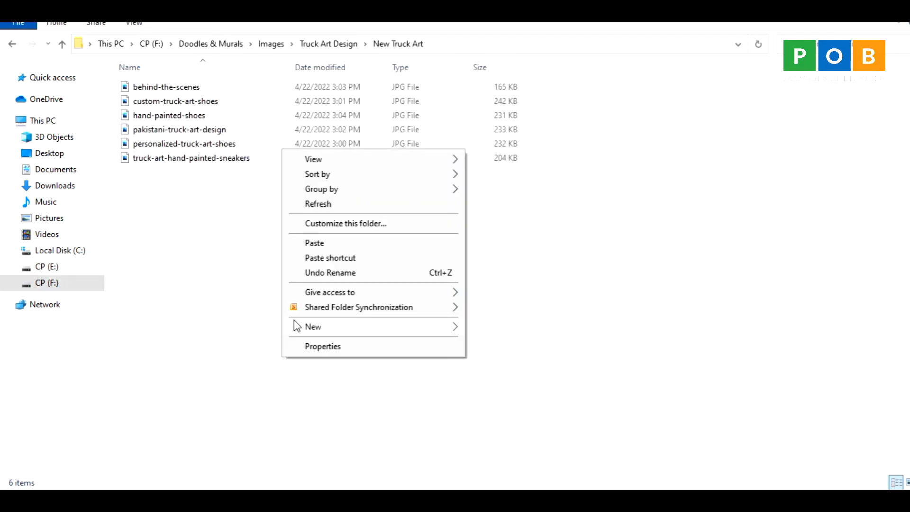
{"action": "left_click", "coordinate": [310, 244]}
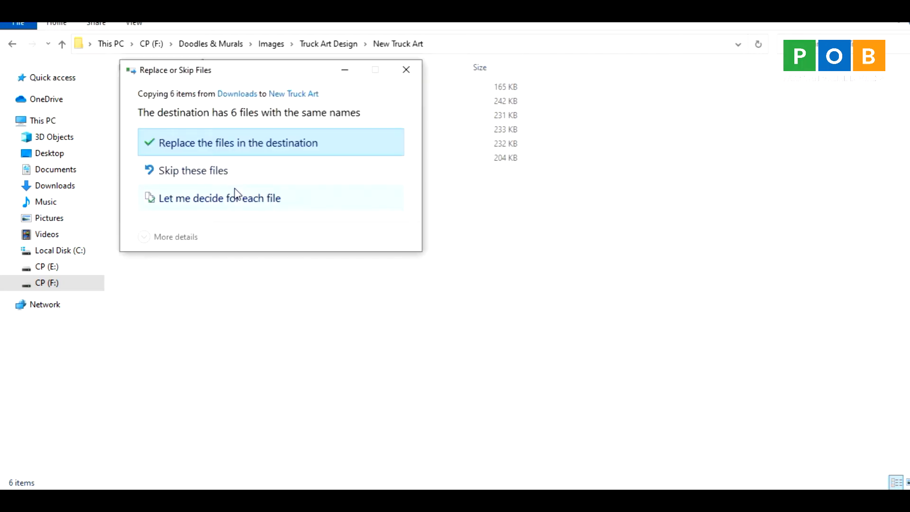
{"action": "left_click", "coordinate": [237, 142]}
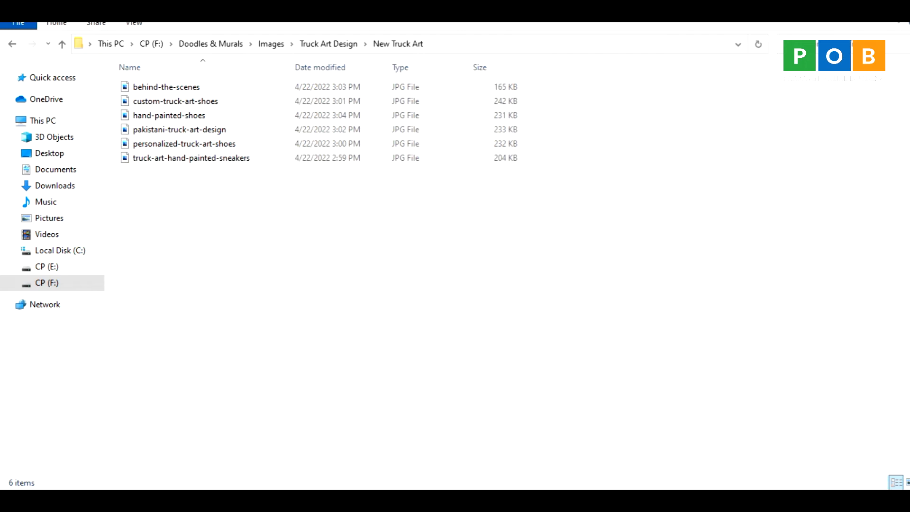
{"action": "left_click", "coordinate": [480, 230]}
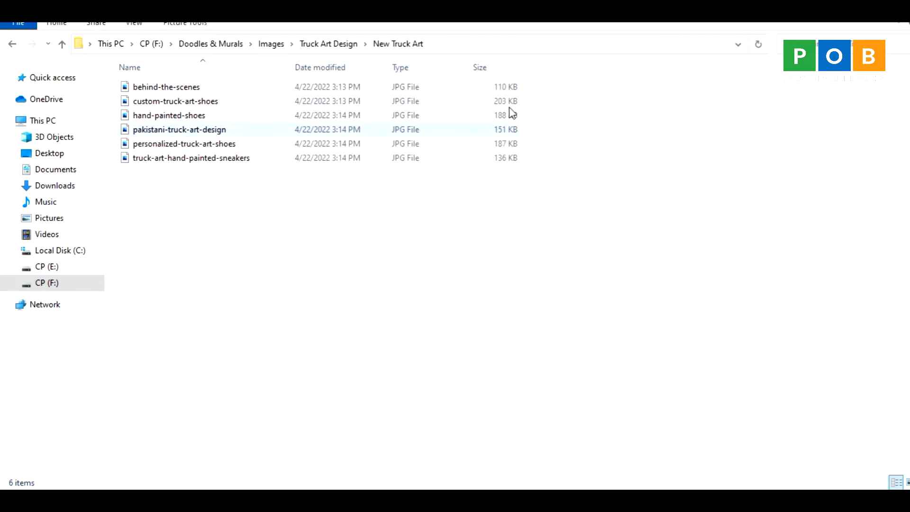
Copy the title "D&M Shoes Truck Art Hand Painted Unisex Sneakers" from the Word document into the Product Name field on Daraz Seller Center.
{"action": "left_click", "coordinate": [434, 497]}
{"action": "left_click", "coordinate": [102, 18]}
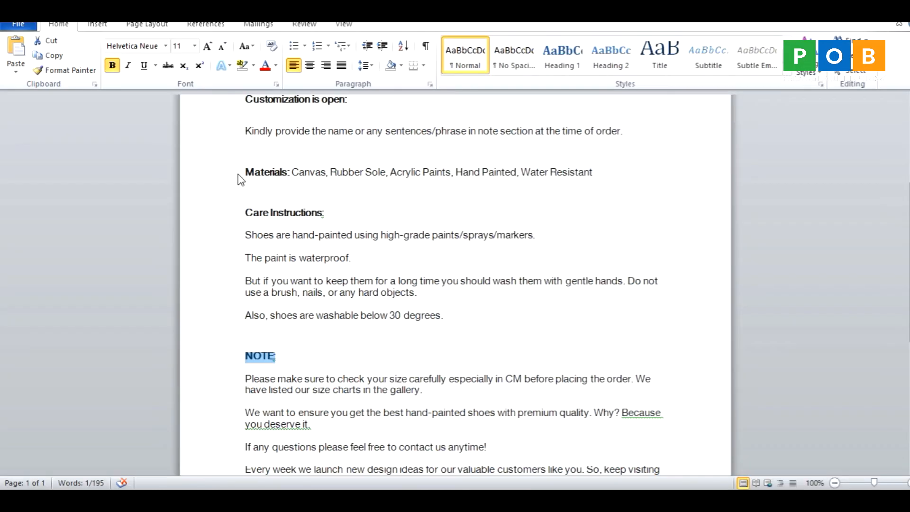
{"action": "scroll", "coordinate": [236, 182], "scroll_direction": "up", "scroll_amount": 5}
{"action": "left_click_drag", "start_coordinate": [248, 175], "coordinate": [502, 173]}
{"action": "key", "text": "ctrl+c"}
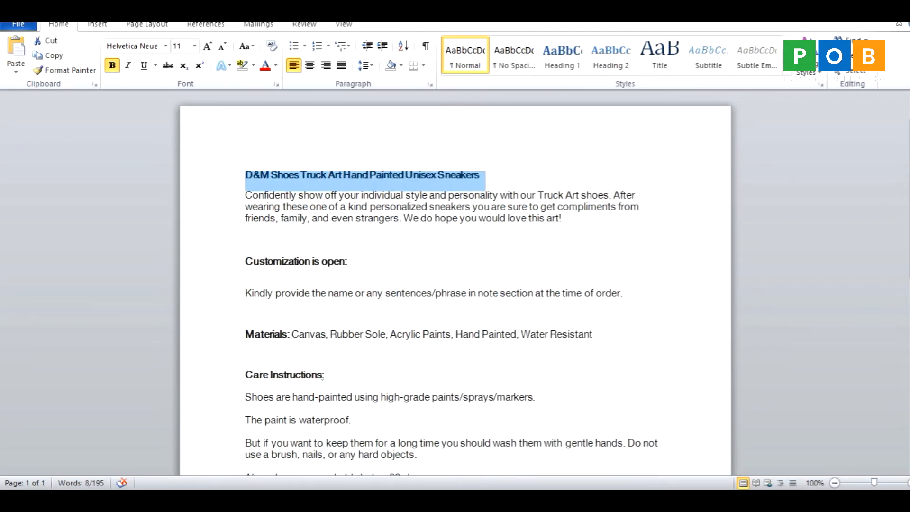
{"action": "key", "text": "alt+Tab"}
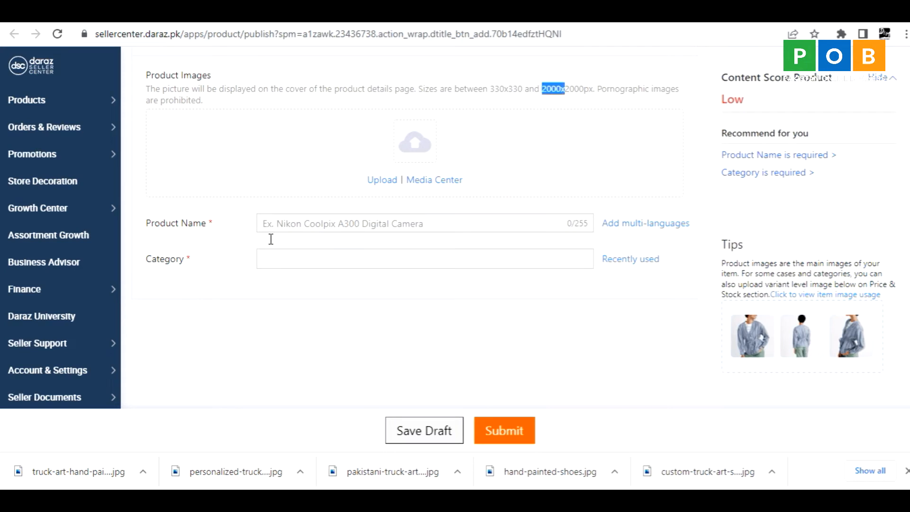
{"action": "left_click", "coordinate": [278, 224]}
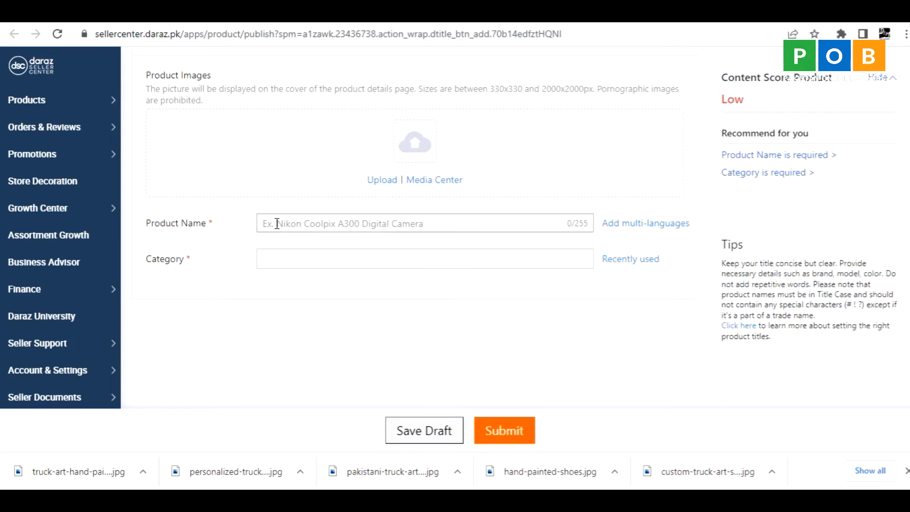
{"action": "key", "text": "ctrl+v"}
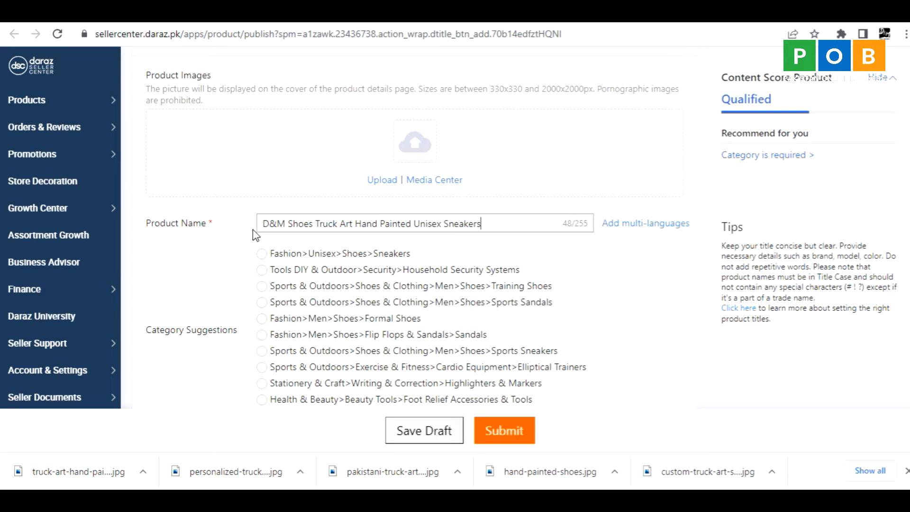
Review the brand, description and product-type parts of the product name alongside the category suggestions.
{"action": "left_click_drag", "start_coordinate": [263, 223], "coordinate": [314, 225]}
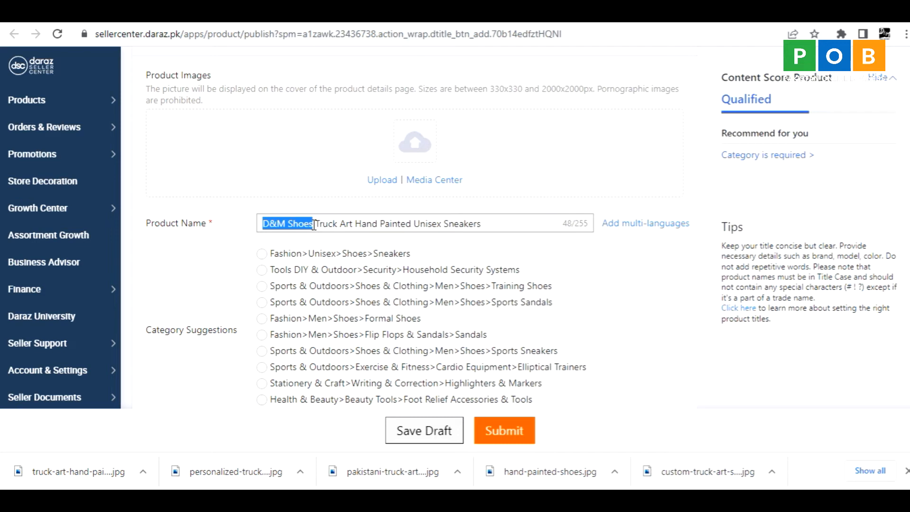
{"action": "left_click_drag", "start_coordinate": [316, 225], "coordinate": [504, 223]}
{"action": "left_click", "coordinate": [130, 375]}
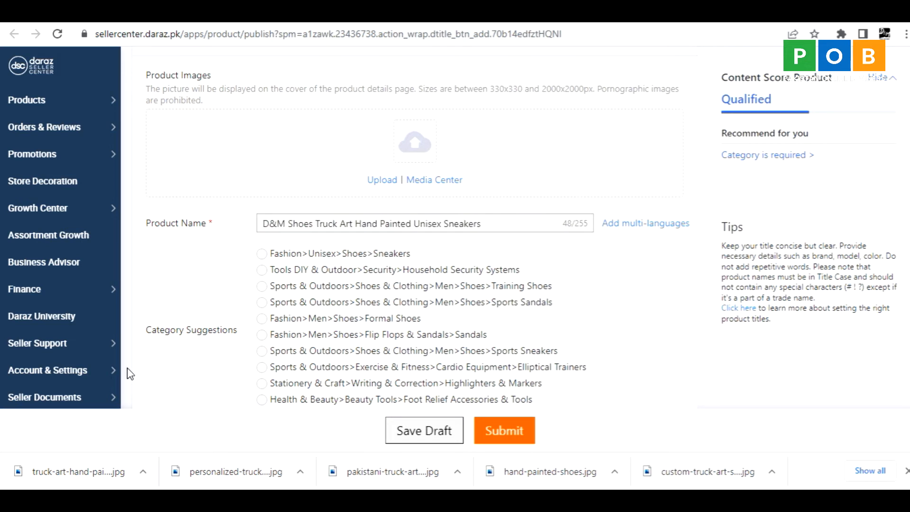
{"action": "scroll", "coordinate": [141, 372], "scroll_direction": "down", "scroll_amount": 3}
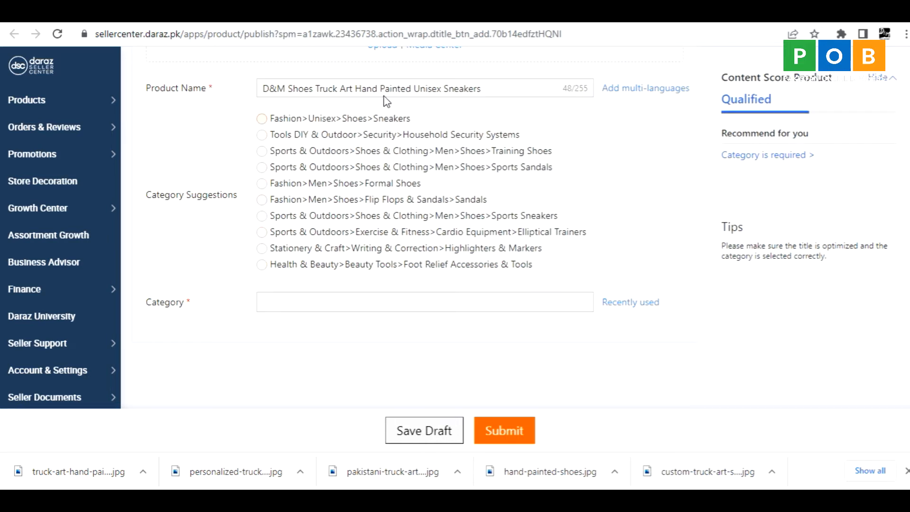
{"action": "double_click", "coordinate": [464, 89]}
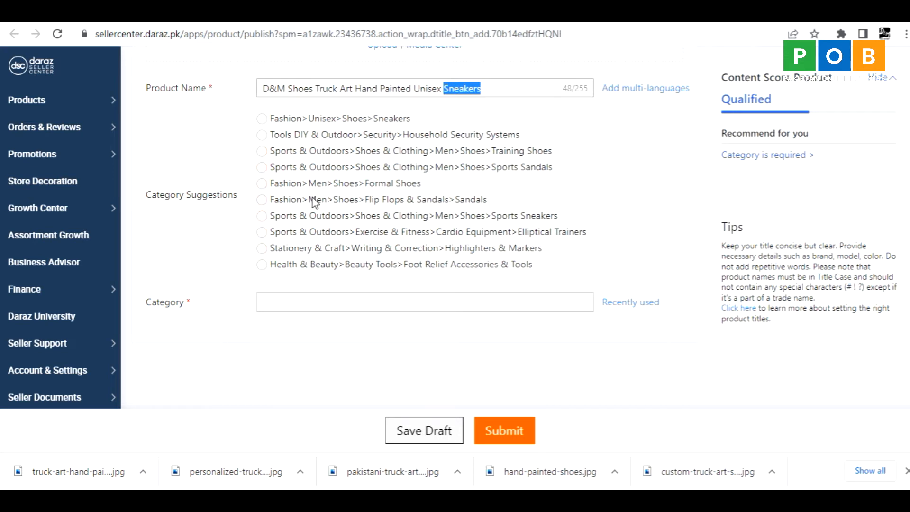
Set the product category to Fashion > Unisex > Shoes > Sneakers, filtering the top-level categories by "fash".
{"action": "left_click", "coordinate": [283, 306]}
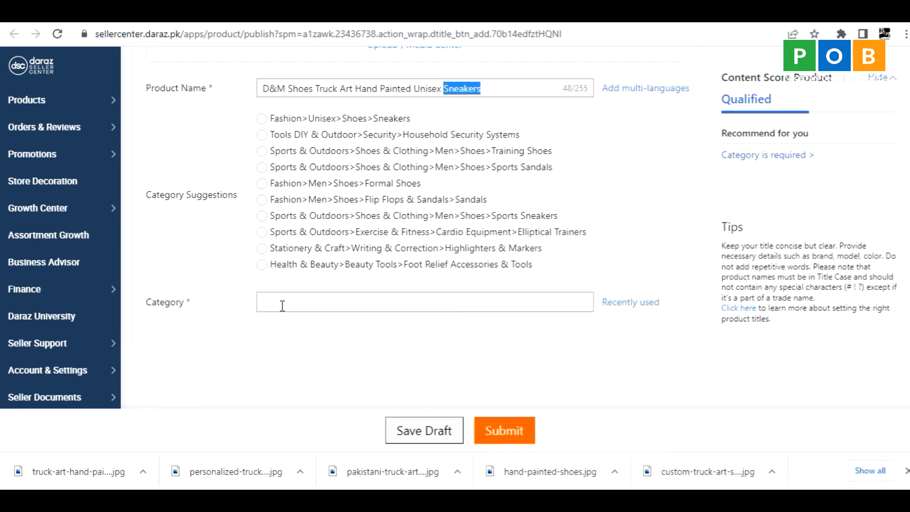
{"action": "left_click", "coordinate": [282, 306]}
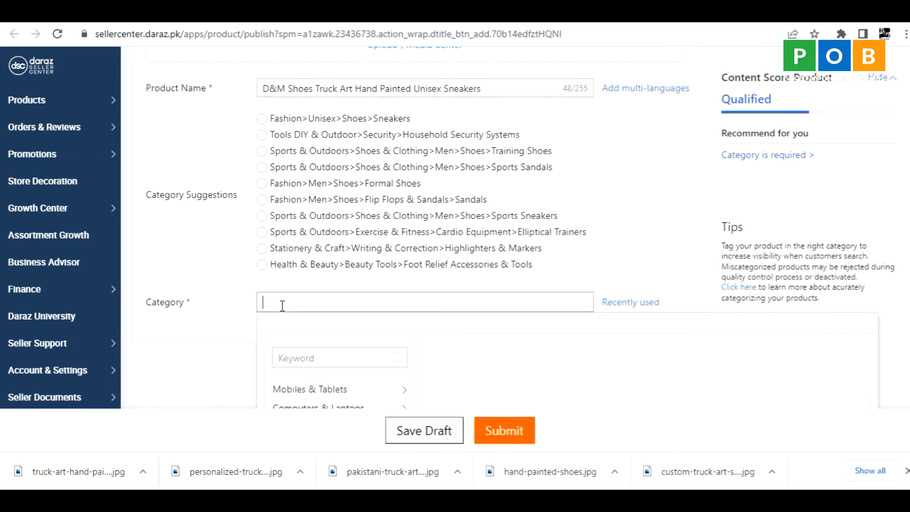
{"action": "scroll", "coordinate": [233, 323], "scroll_direction": "down", "scroll_amount": 3}
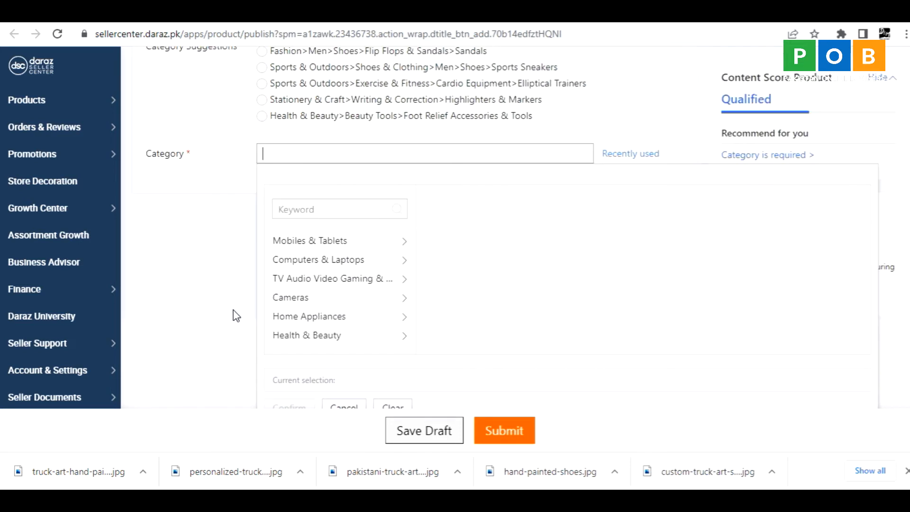
{"action": "left_click", "coordinate": [302, 209]}
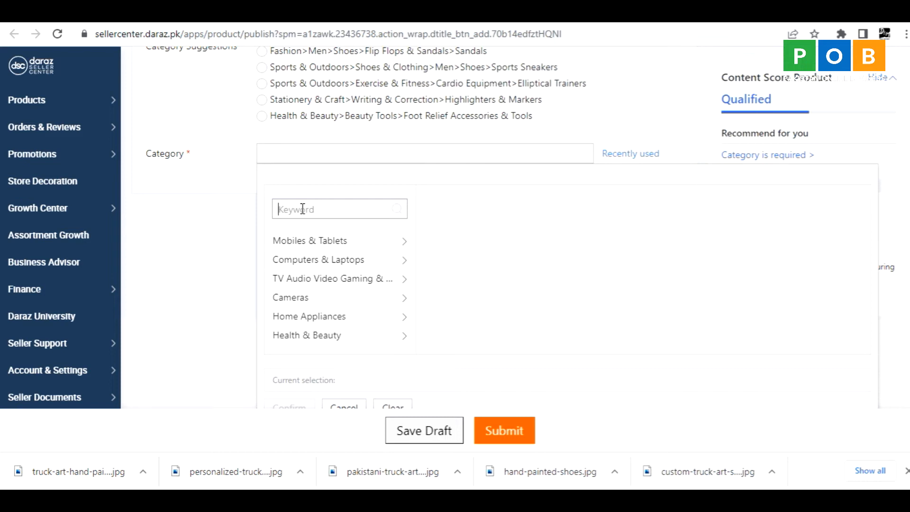
{"action": "type", "text": "fash"}
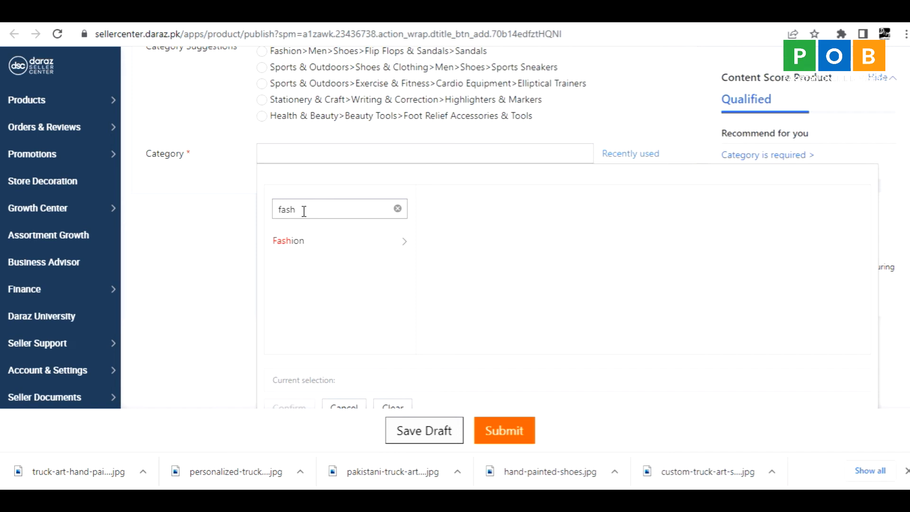
{"action": "left_click", "coordinate": [287, 242]}
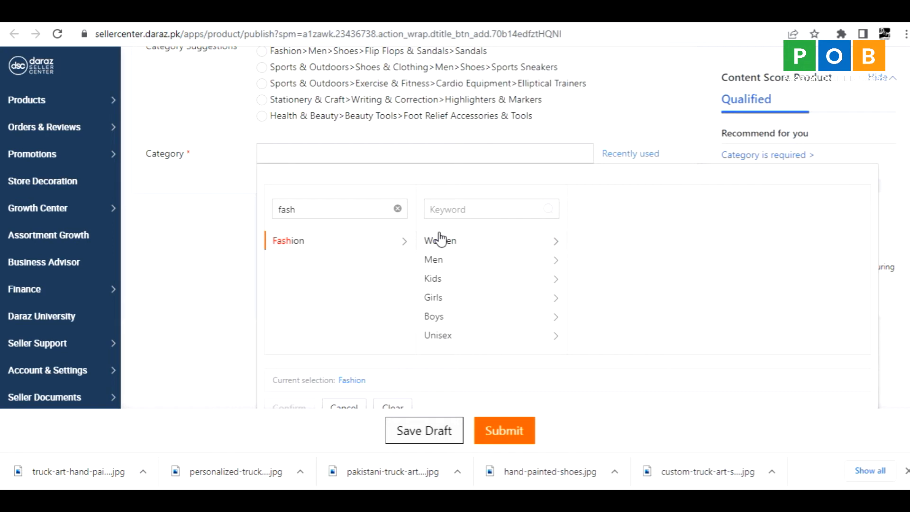
{"action": "left_click", "coordinate": [437, 336]}
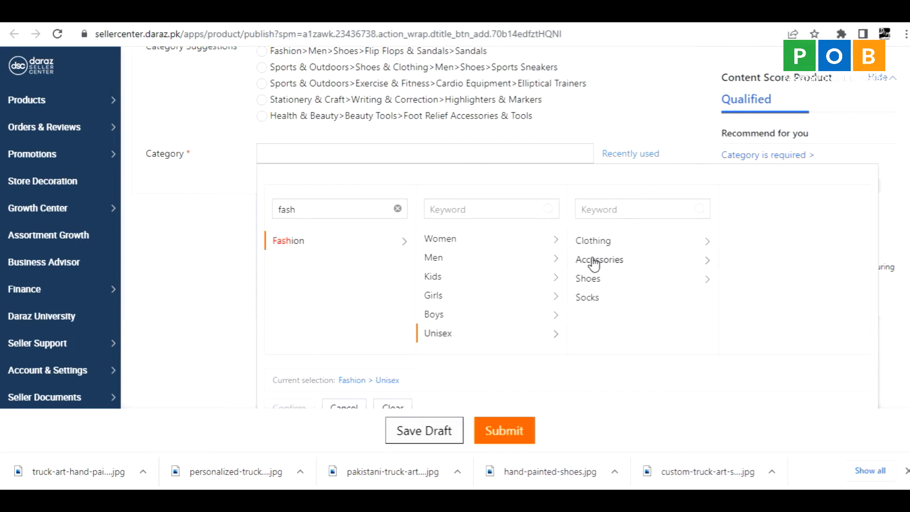
{"action": "left_click", "coordinate": [589, 281]}
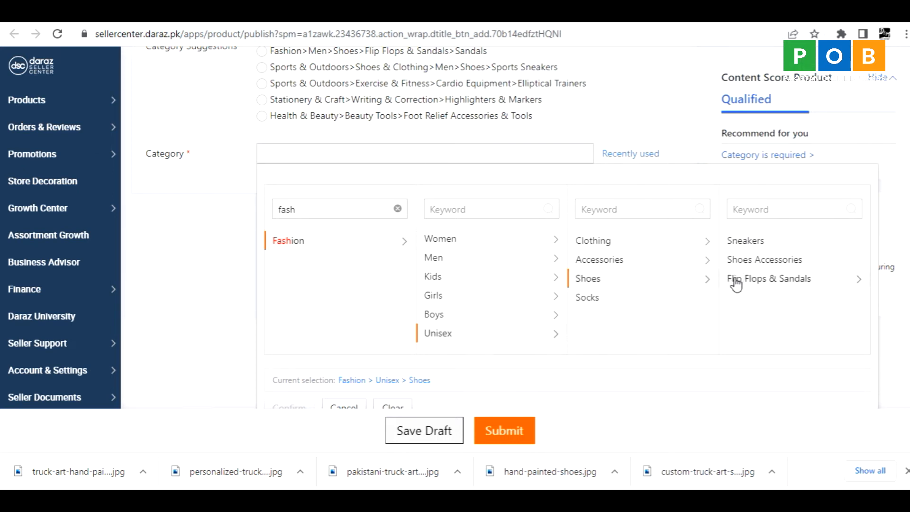
{"action": "left_click", "coordinate": [738, 244]}
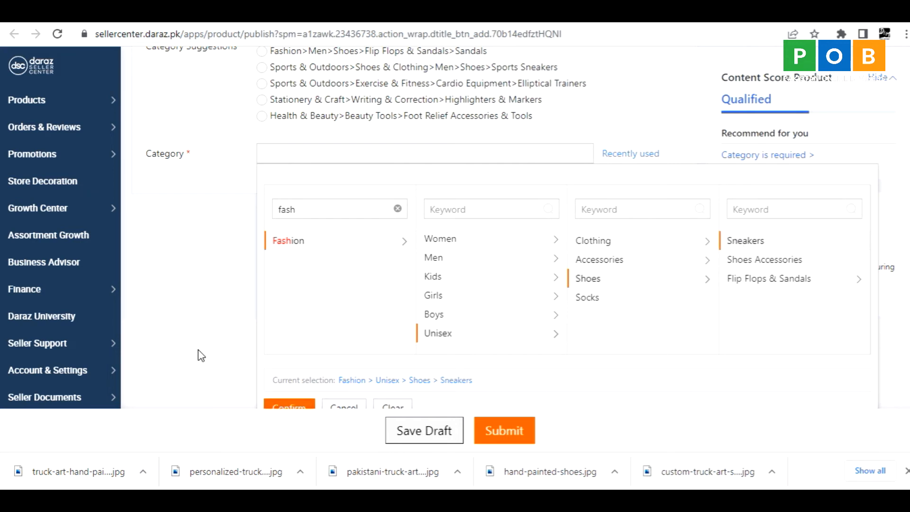
{"action": "left_click", "coordinate": [280, 407]}
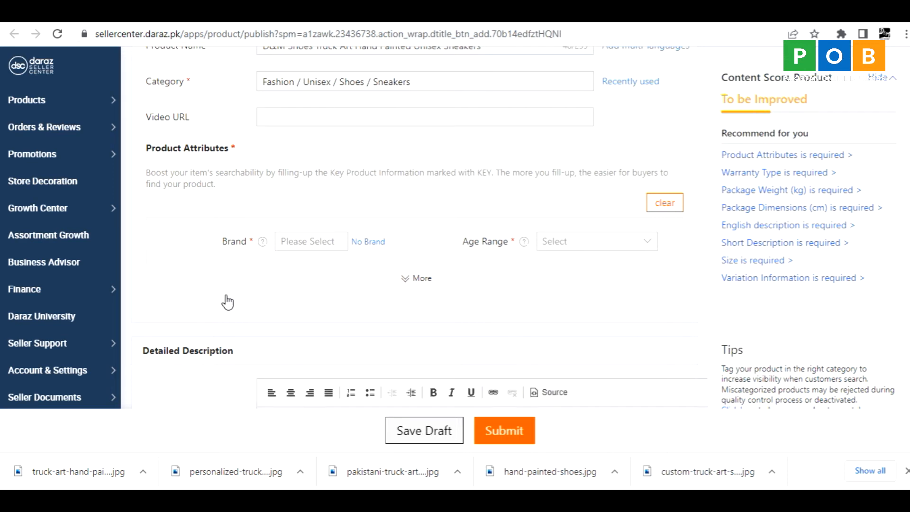
Look over the form fields below the category, including the empty Video URL field.
{"action": "scroll", "coordinate": [157, 266], "scroll_direction": "up", "scroll_amount": 5}
{"action": "scroll", "coordinate": [155, 264], "scroll_direction": "down", "scroll_amount": 5}
{"action": "scroll", "coordinate": [265, 167], "scroll_direction": "up", "scroll_amount": 1}
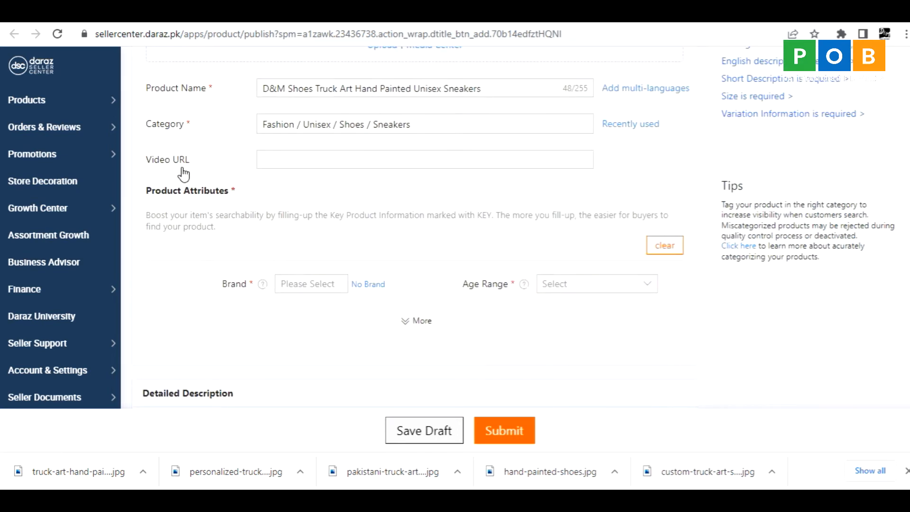
{"action": "left_click", "coordinate": [292, 161]}
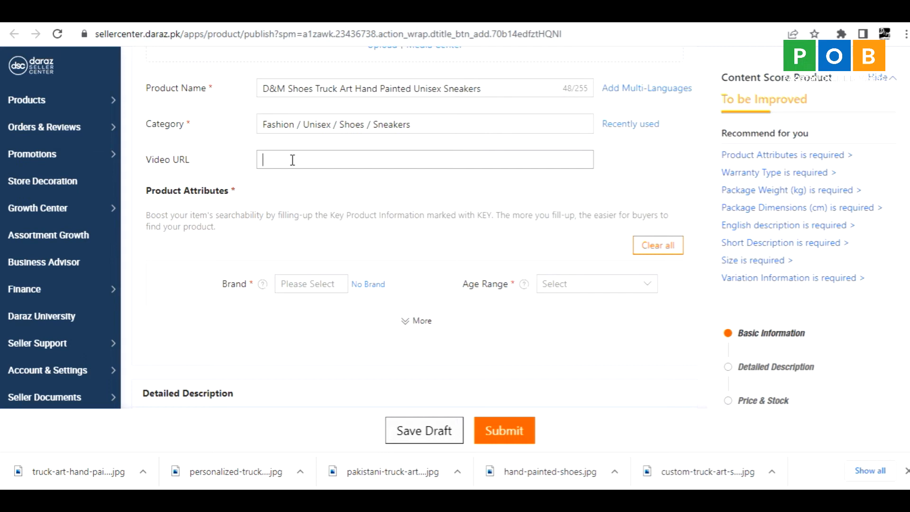
{"action": "left_click", "coordinate": [292, 159]}
Set the product's brand to D&M Shoes and its age range to Standard.
{"action": "left_click", "coordinate": [296, 287]}
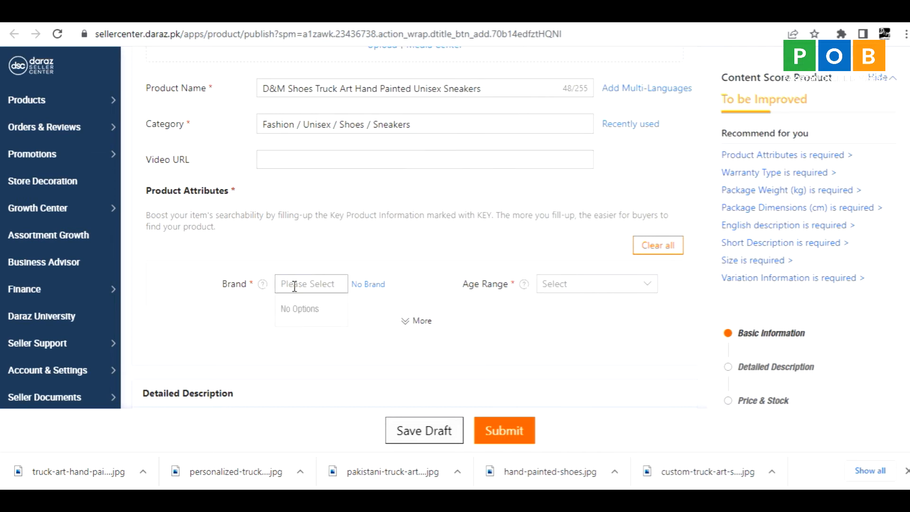
{"action": "type", "text": "D&M"}
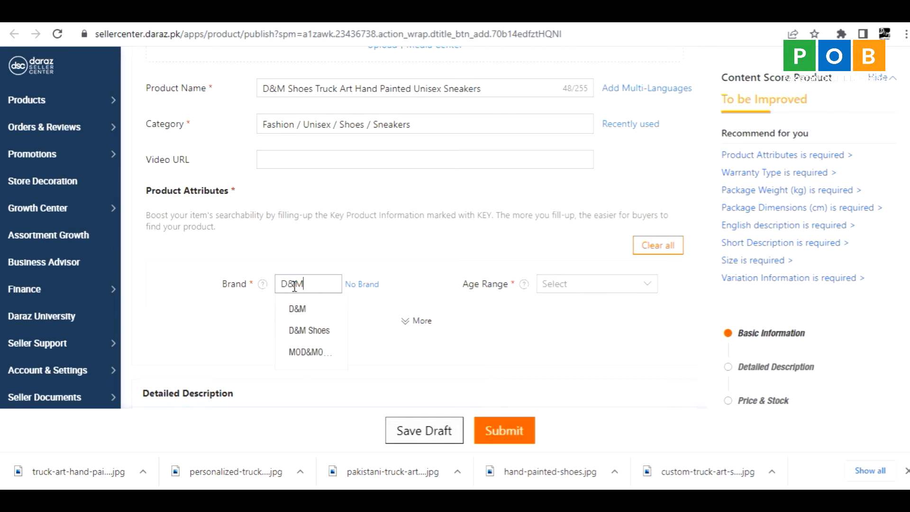
{"action": "left_click", "coordinate": [294, 334]}
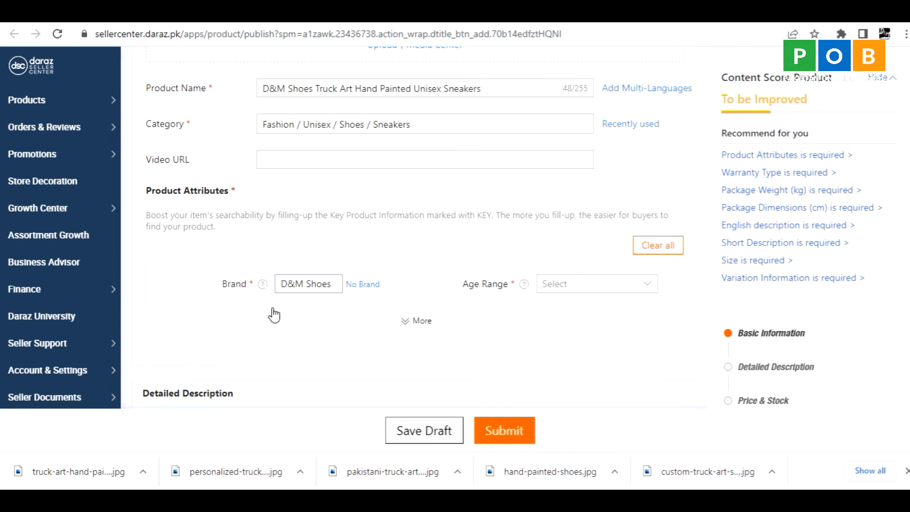
{"action": "left_click", "coordinate": [555, 292]}
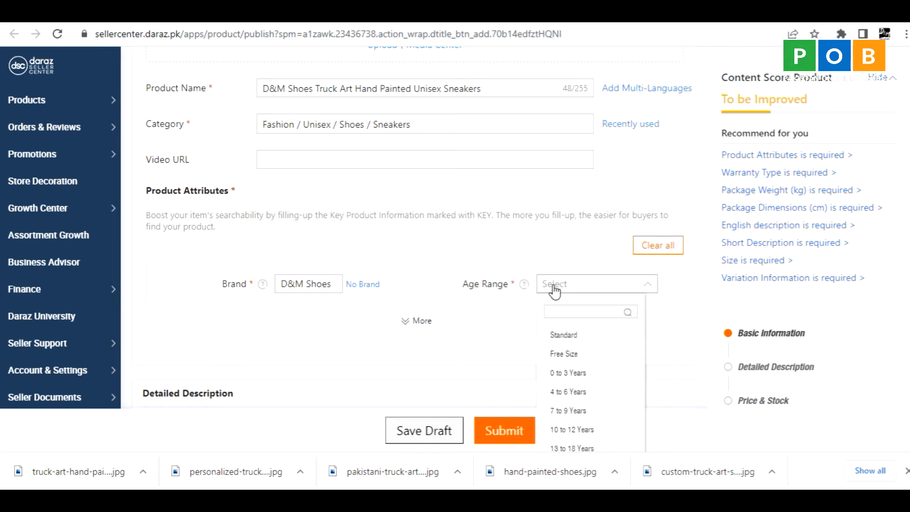
{"action": "scroll", "coordinate": [622, 380], "scroll_direction": "down", "scroll_amount": 2}
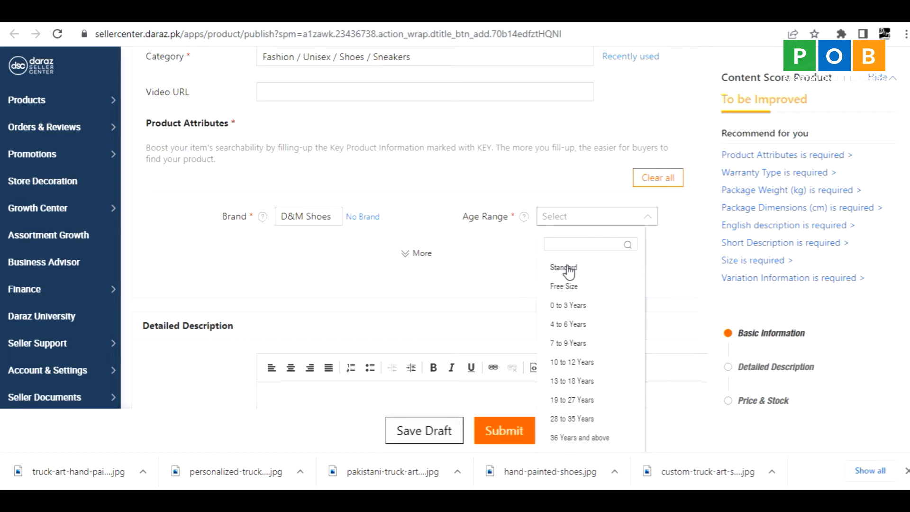
Show the additional product attributes and set Sneakers Style to Canvas Sneakers and Occasion to Casual.
{"action": "left_click", "coordinate": [409, 256]}
{"action": "scroll", "coordinate": [180, 275], "scroll_direction": "down", "scroll_amount": 3}
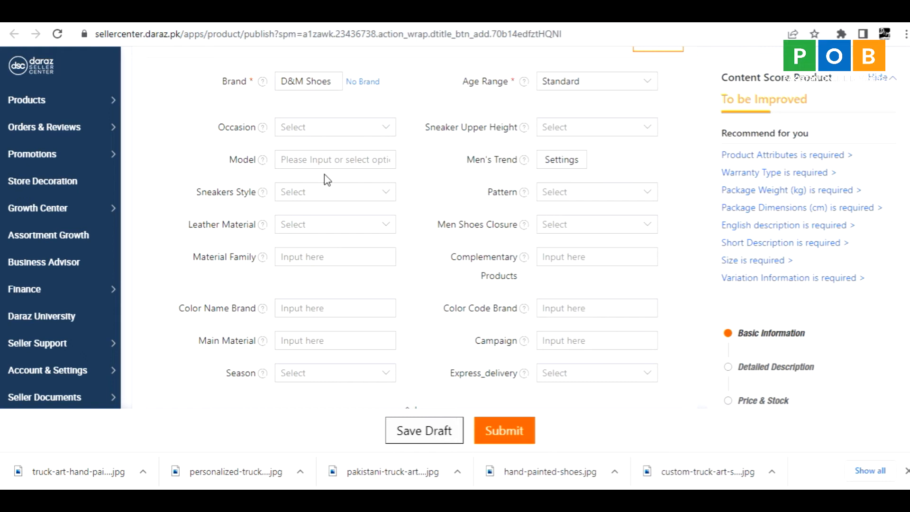
{"action": "left_click", "coordinate": [385, 132]}
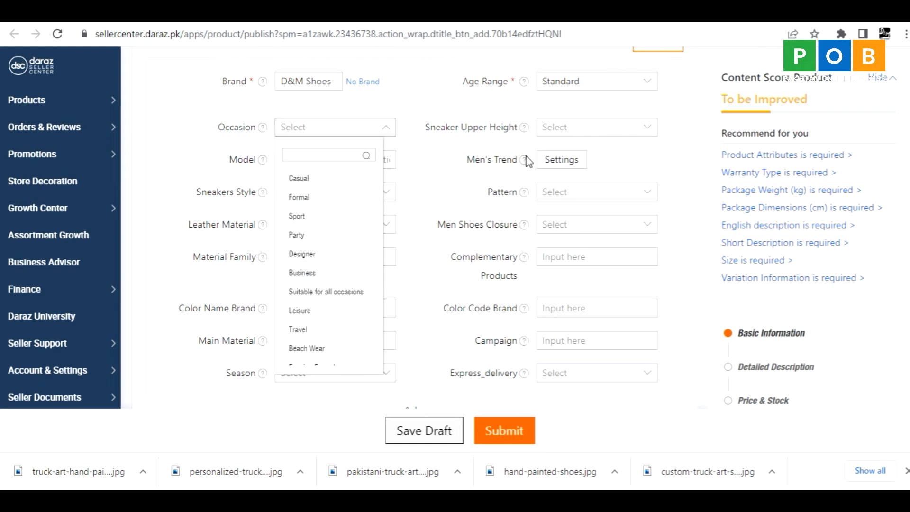
{"action": "left_click", "coordinate": [607, 138]}
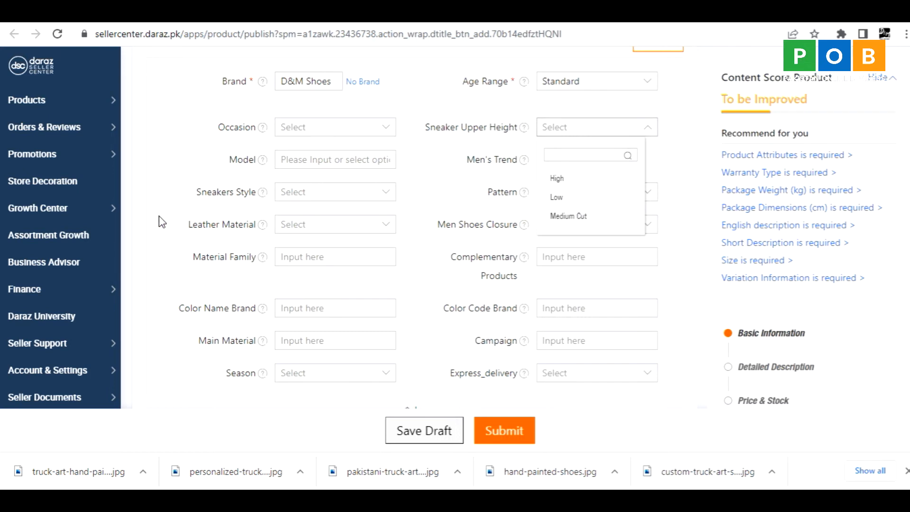
{"action": "left_click", "coordinate": [323, 197]}
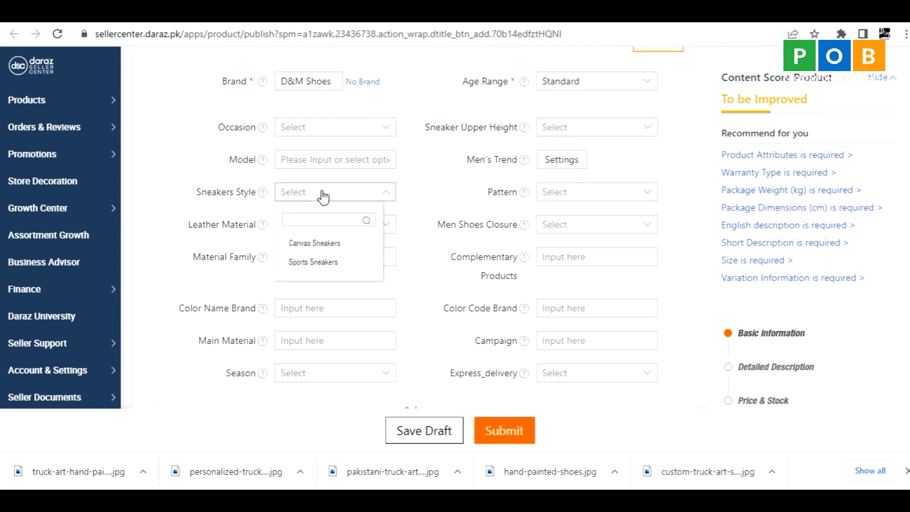
{"action": "left_click", "coordinate": [310, 245]}
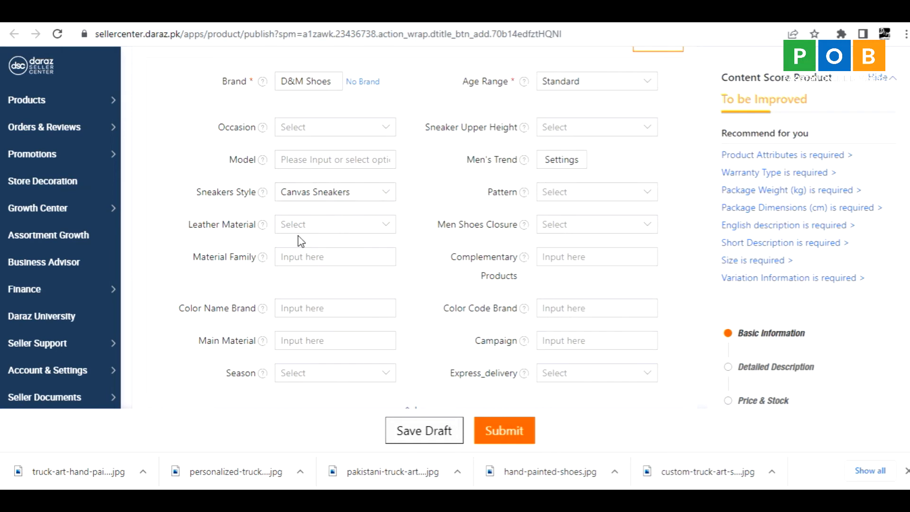
{"action": "left_click", "coordinate": [320, 135]}
{"action": "left_click", "coordinate": [612, 137]}
Copy the full product description from the Word document into the Short Description field on Daraz Seller Center.
{"action": "scroll", "coordinate": [194, 306], "scroll_direction": "down", "scroll_amount": 4}
{"action": "scroll", "coordinate": [200, 258], "scroll_direction": "down", "scroll_amount": 4}
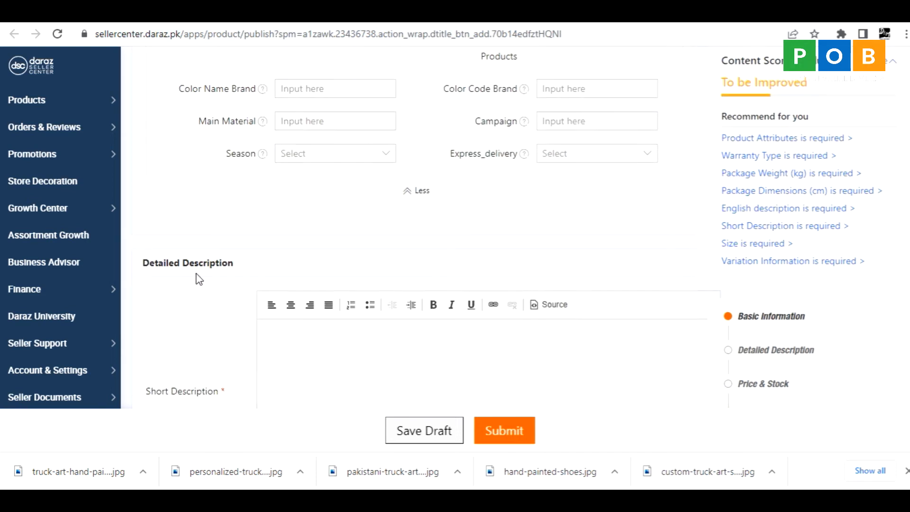
{"action": "left_click", "coordinate": [320, 207]}
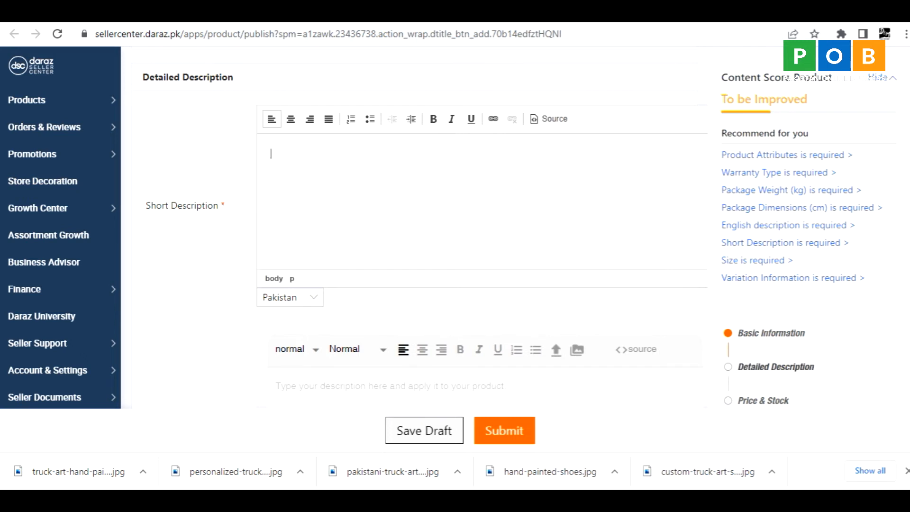
{"action": "key", "text": "alt+Tab"}
{"action": "left_click", "coordinate": [264, 207]}
{"action": "left_click", "coordinate": [245, 175]}
{"action": "left_click_drag", "start_coordinate": [255, 185], "coordinate": [467, 314]}
{"action": "key", "text": "ctrl+c"}
{"action": "key", "text": "alt+Tab"}
{"action": "left_click", "coordinate": [306, 159]}
{"action": "key", "text": "ctrl+v"}
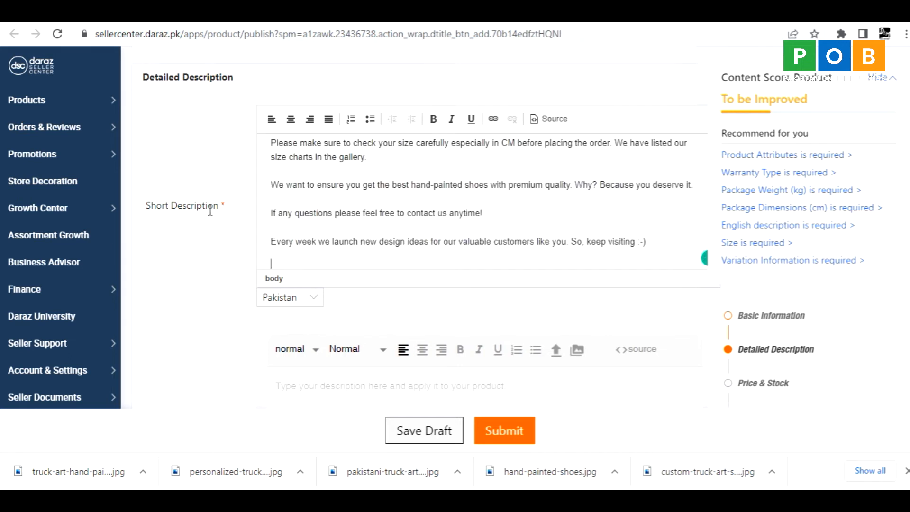
{"action": "left_click_drag", "start_coordinate": [163, 205], "coordinate": [212, 205]}
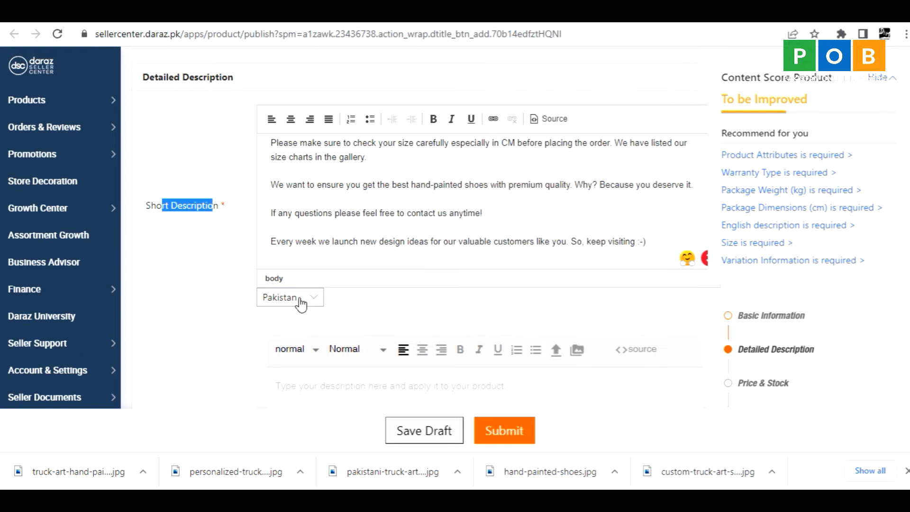
{"action": "left_click", "coordinate": [319, 303]}
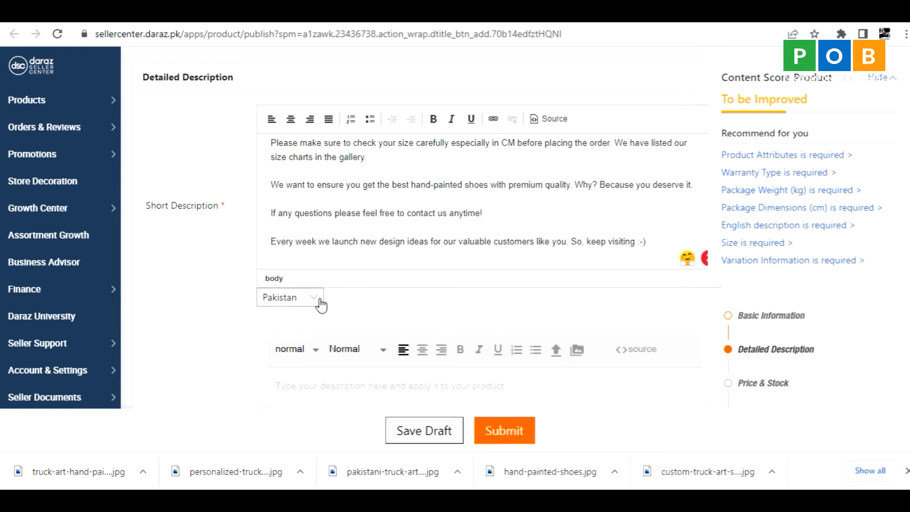
{"action": "left_click", "coordinate": [321, 305]}
Correct "one of a kind" to "one-of-a-kind" in the short description's opening paragraph using the suggested hyphenation.
{"action": "left_click", "coordinate": [340, 194]}
{"action": "scroll", "coordinate": [341, 193], "scroll_direction": "up", "scroll_amount": 10}
{"action": "scroll", "coordinate": [341, 193], "scroll_direction": "up", "scroll_amount": 1}
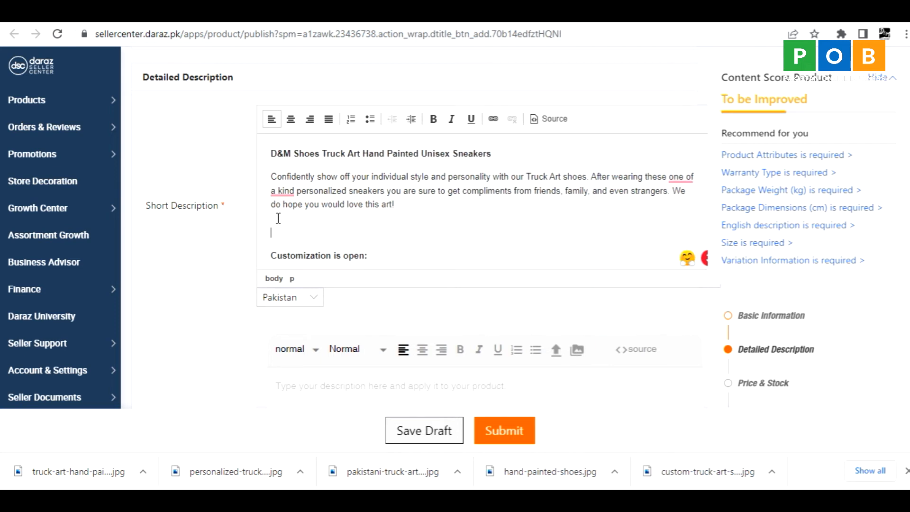
{"action": "mouse_move", "coordinate": [290, 192]}
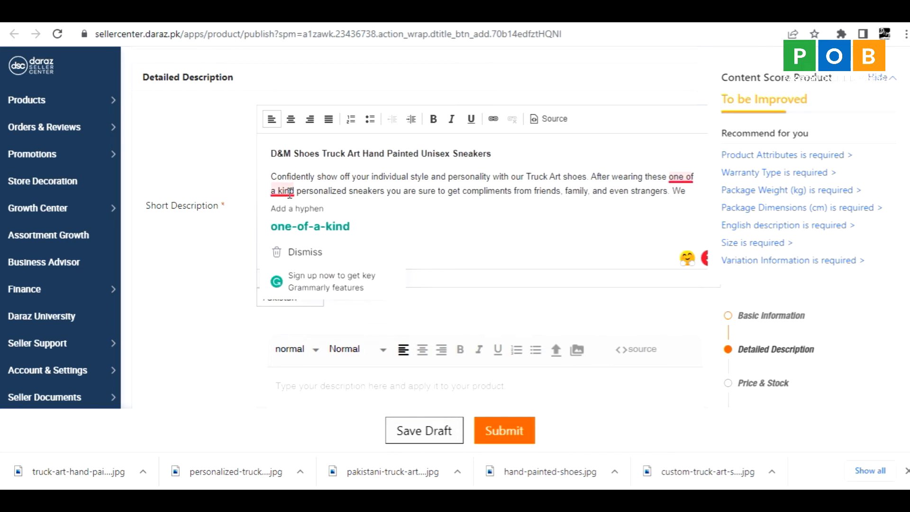
{"action": "left_click", "coordinate": [307, 226]}
{"action": "scroll", "coordinate": [306, 228], "scroll_direction": "down", "scroll_amount": 4}
{"action": "scroll", "coordinate": [305, 227], "scroll_direction": "down", "scroll_amount": 10}
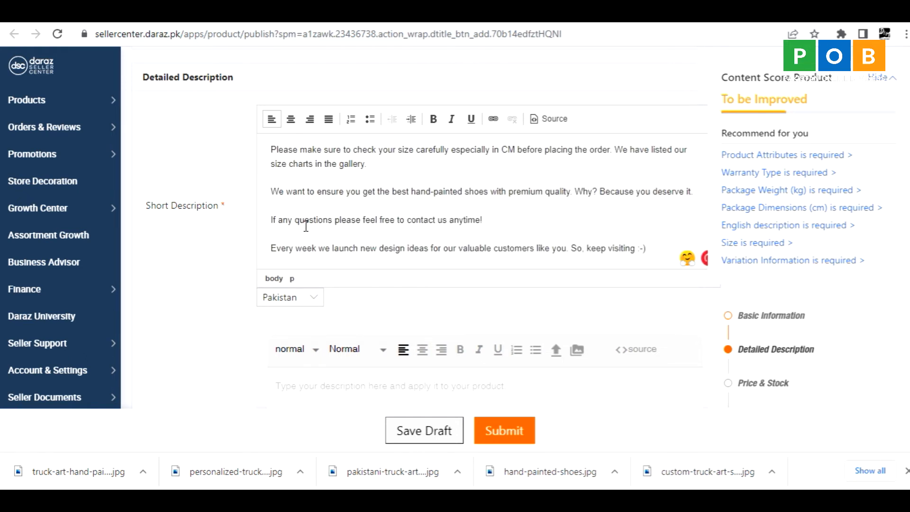
{"action": "scroll", "coordinate": [306, 226], "scroll_direction": "up", "scroll_amount": 10}
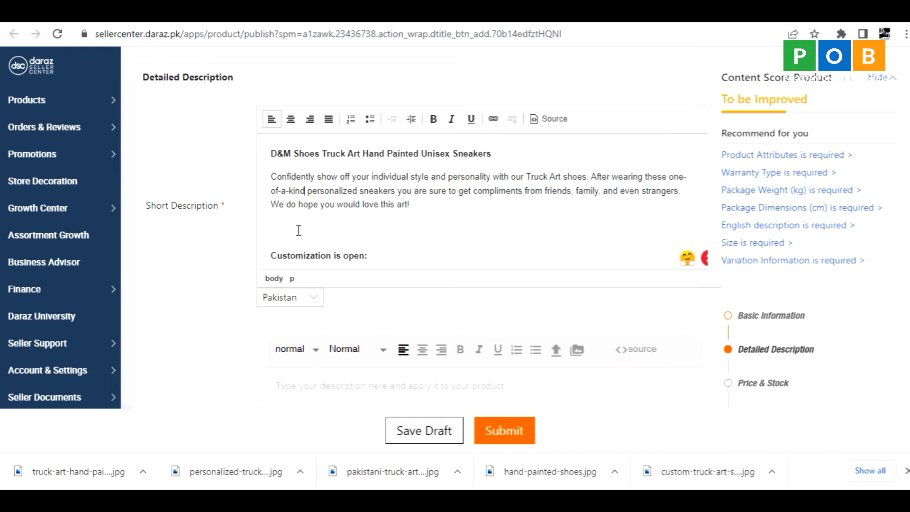
Delete the short description's text from the "Customization is open:" heading through the end.
{"action": "left_click_drag", "start_coordinate": [271, 256], "coordinate": [521, 246]}
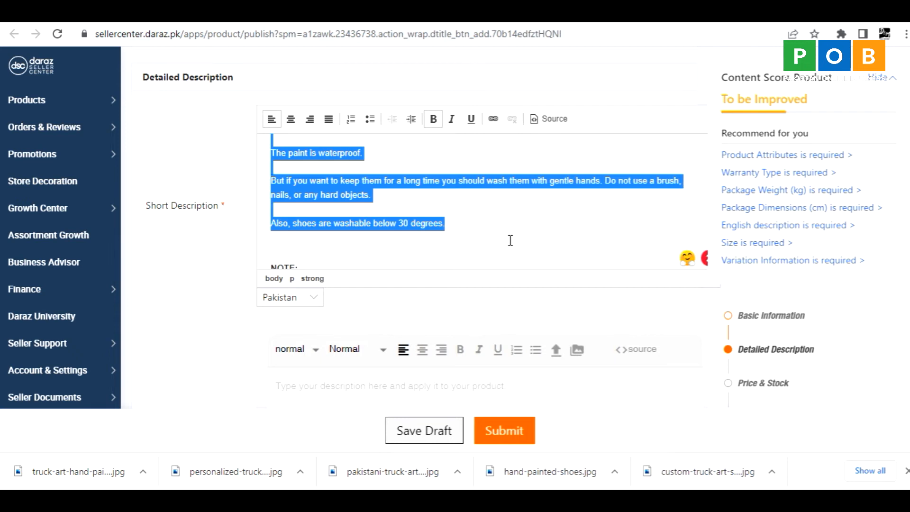
{"action": "key", "text": "shift+Down"}
{"action": "key", "text": "shift+Down"}
{"action": "key", "text": "shift+Down"}
{"action": "key", "text": "shift+Down"}
{"action": "key", "text": "shift+Down"}
{"action": "key", "text": "shift+Down"}
{"action": "key", "text": "shift+Down"}
{"action": "key", "text": "shift+Down"}
{"action": "key", "text": "shift+Down"}
{"action": "key", "text": "shift+Down"}
{"action": "key", "text": "shift+Down"}
{"action": "key", "text": "shift+Down"}
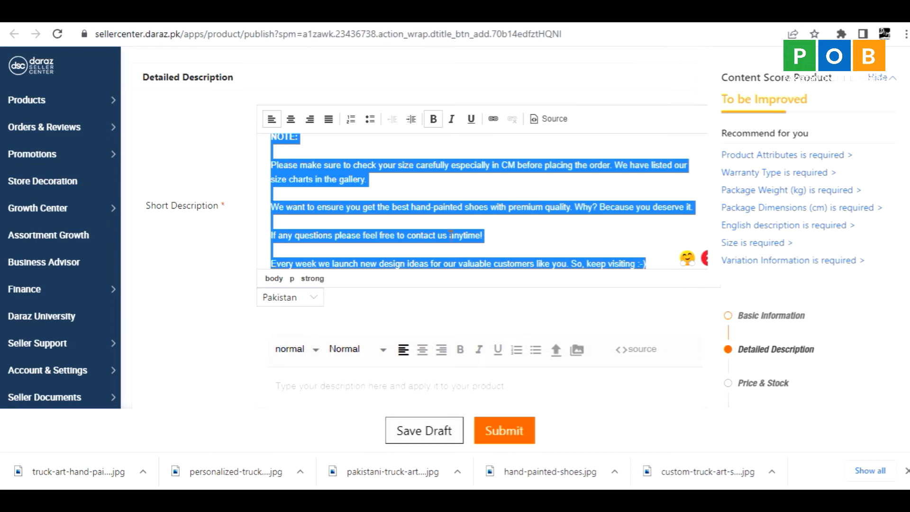
{"action": "key", "text": "BackSpace"}
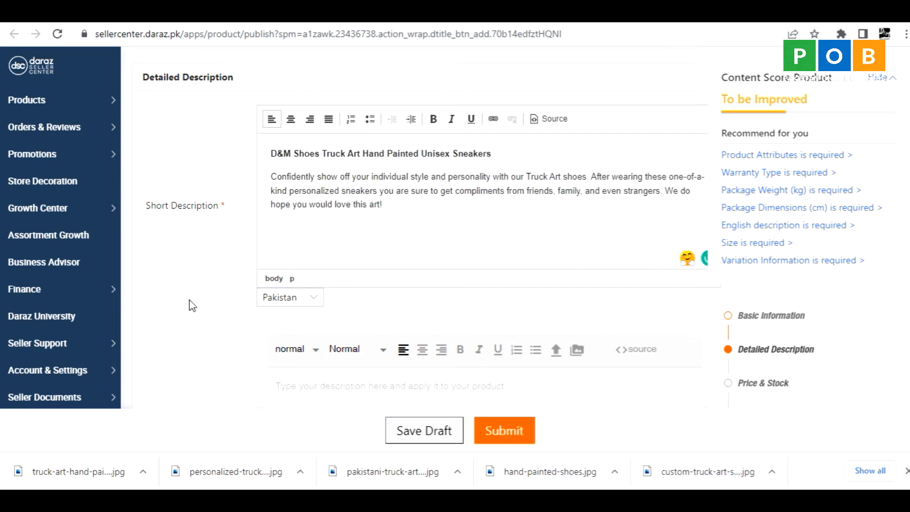
Look over the Long Description and English description editors and the source text in the Word document.
{"action": "scroll", "coordinate": [192, 306], "scroll_direction": "down", "scroll_amount": 3}
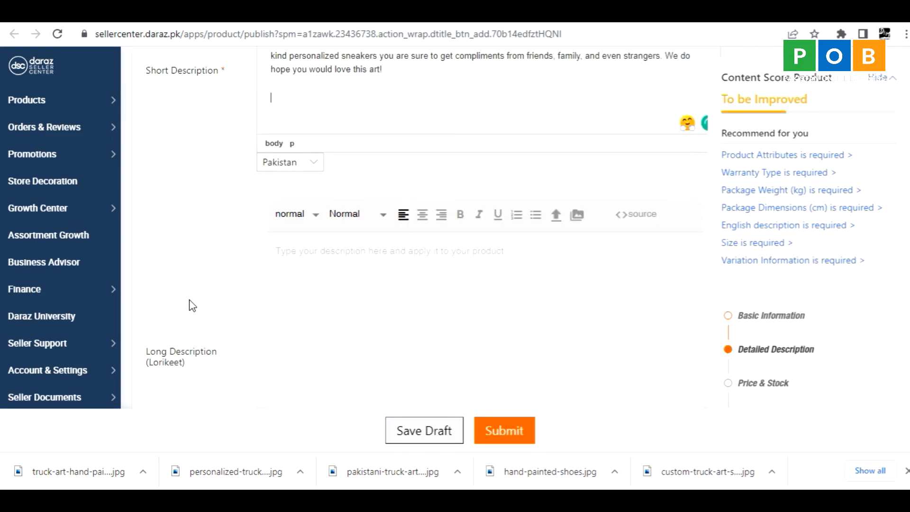
{"action": "scroll", "coordinate": [192, 305], "scroll_direction": "down", "scroll_amount": 9}
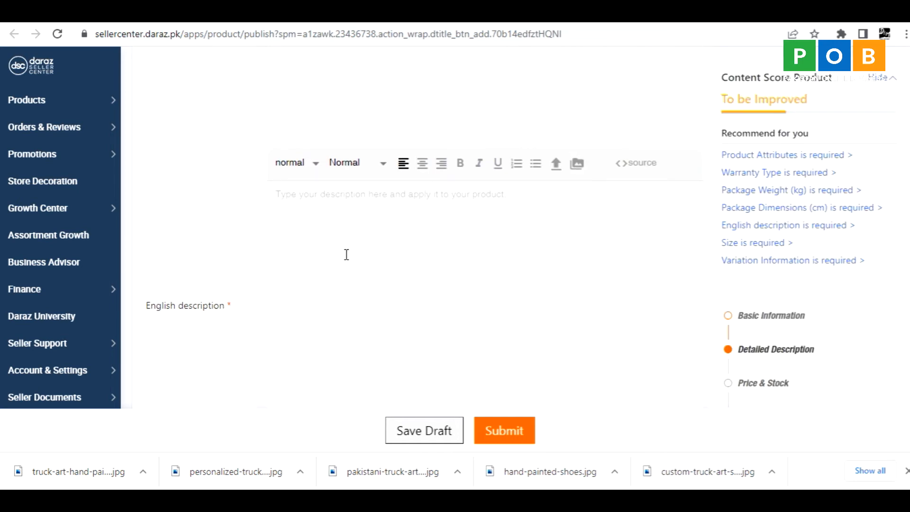
{"action": "left_click", "coordinate": [320, 219]}
{"action": "key", "text": "alt+Tab"}
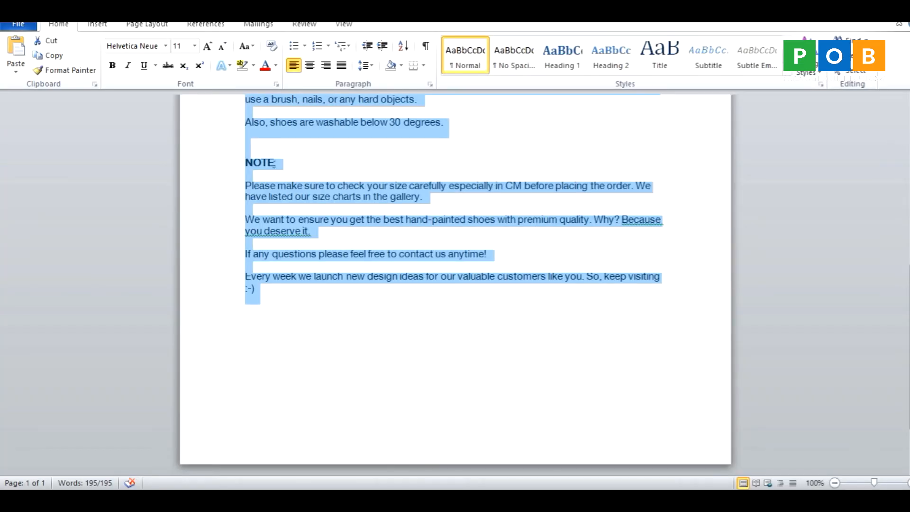
{"action": "key", "text": "alt+Tab"}
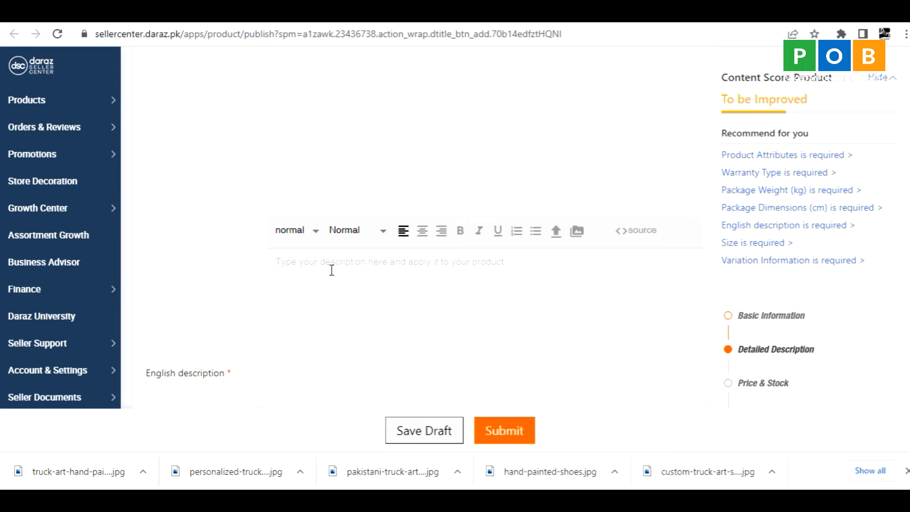
{"action": "scroll", "coordinate": [237, 212], "scroll_direction": "up", "scroll_amount": 3}
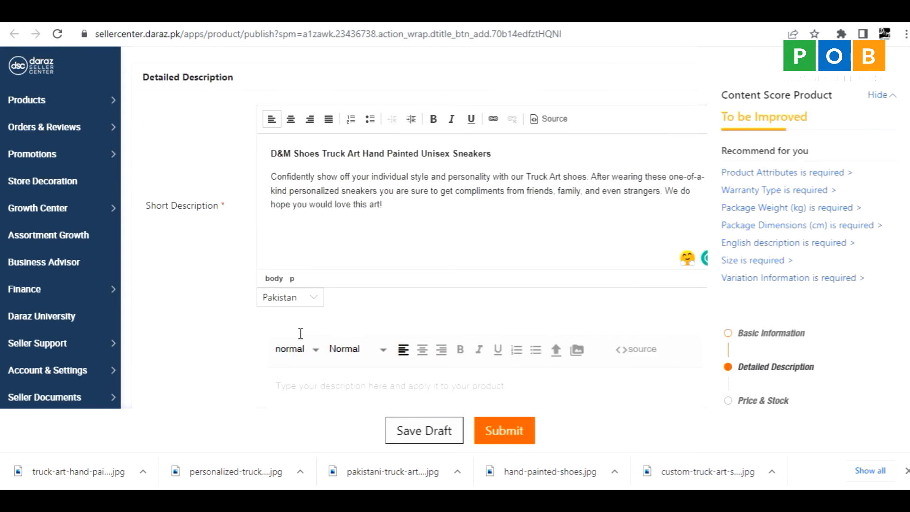
View the English version of the short description, and return to the Pakistan version.
{"action": "left_click", "coordinate": [314, 301]}
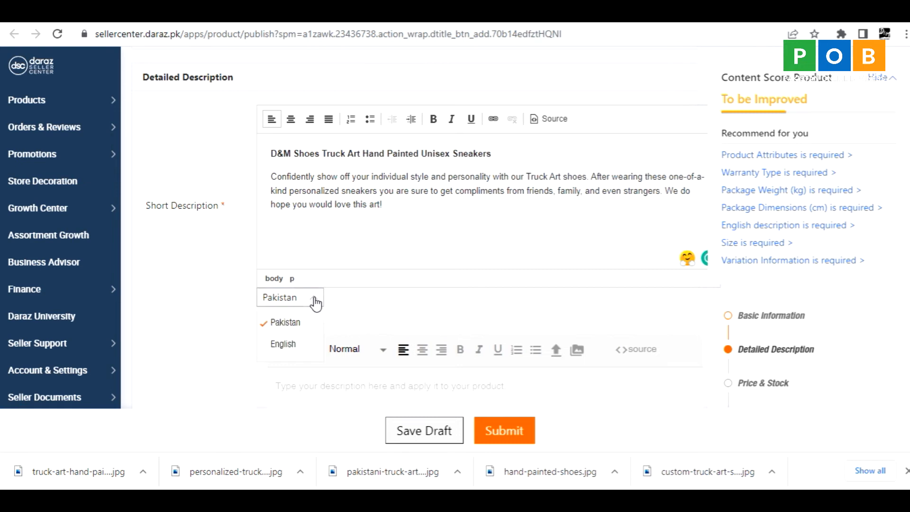
{"action": "left_click", "coordinate": [282, 345]}
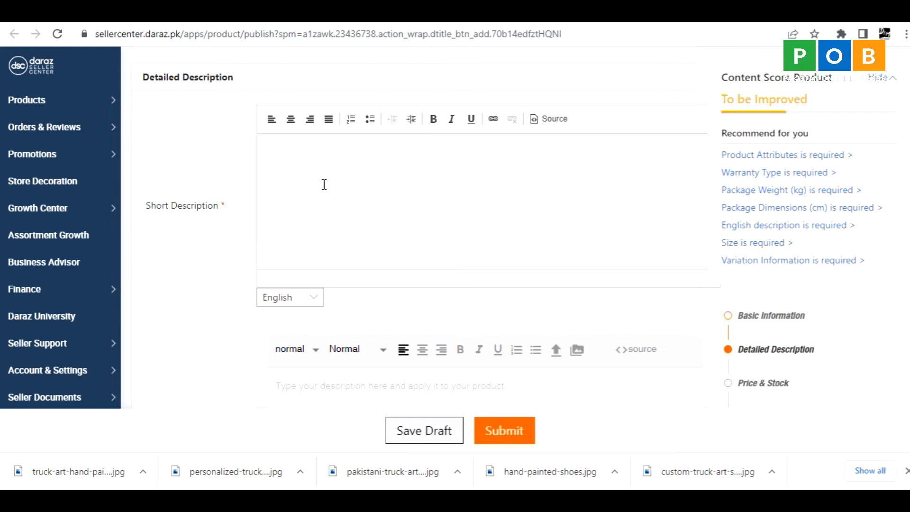
{"action": "left_click", "coordinate": [310, 306]}
{"action": "left_click", "coordinate": [285, 323]}
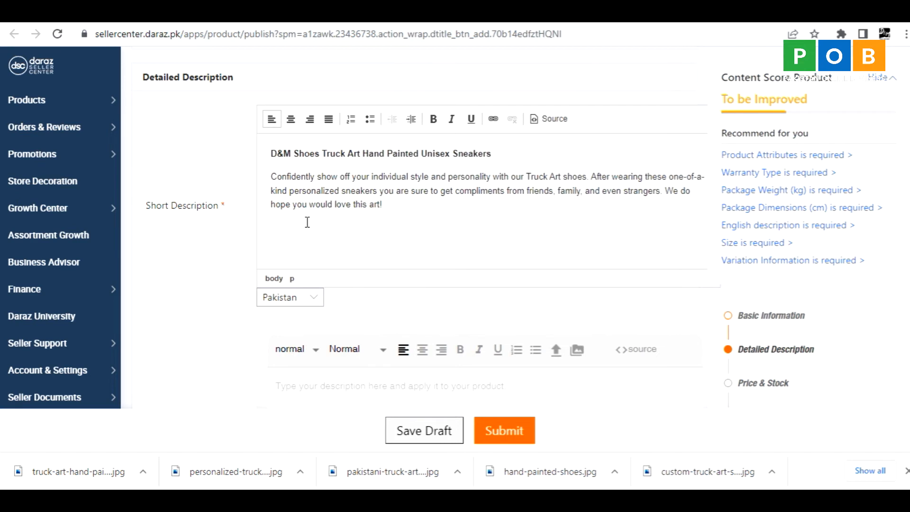
Replace the entire Pakistan version of the short description with the full description copied from Word.
{"action": "left_click", "coordinate": [297, 188]}
{"action": "key", "text": "ctrl+a"}
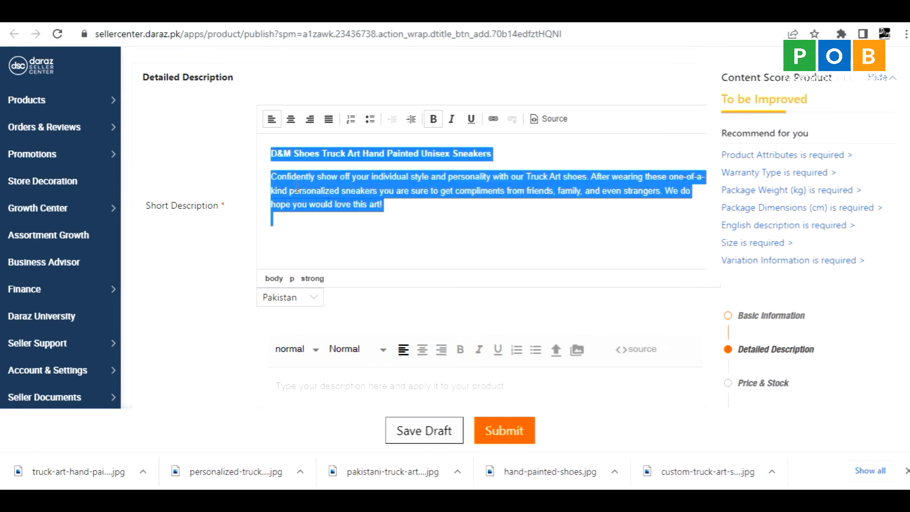
{"action": "type", "text": "Please make sure to check your size carefully especially in CM before placing the order. We have listed our size charts in the gallery. We want to ensure you get the best hand-painted shoes with premium quality. Why? Because you deserve it. If any questions please feel free to contact us anytime! Every week we launch new design ideas for our valuable customers like you. So, keep visiting :-)"}
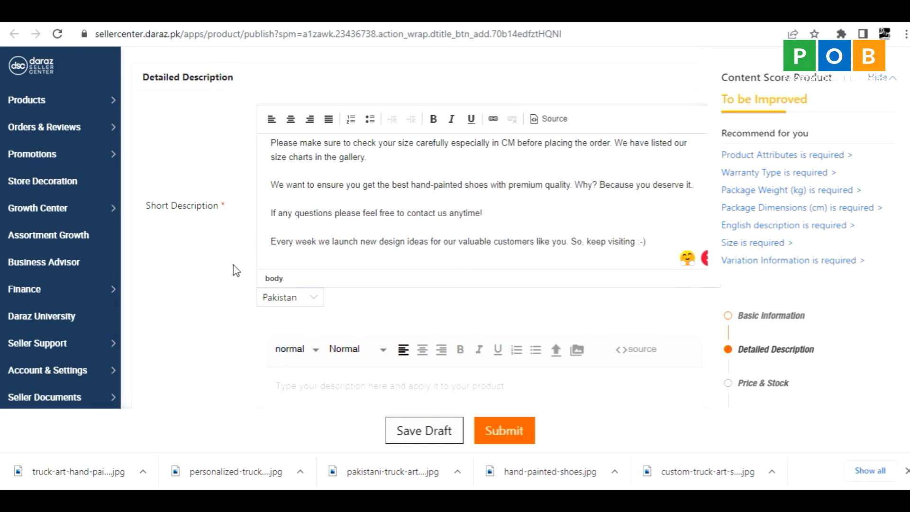
Switch the short description to its English version, and paste the prepared "D&M Shoes Truck Art Hand Painted Sneakers" text into the English description.
{"action": "left_click", "coordinate": [306, 314]}
{"action": "left_click", "coordinate": [283, 344]}
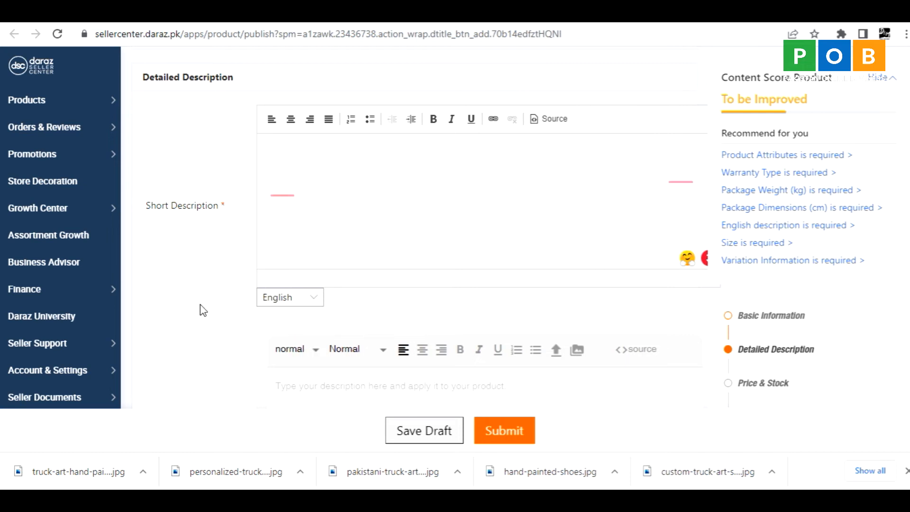
{"action": "scroll", "coordinate": [354, 179], "scroll_direction": "up", "scroll_amount": 1}
{"action": "scroll", "coordinate": [211, 347], "scroll_direction": "down", "scroll_amount": 5}
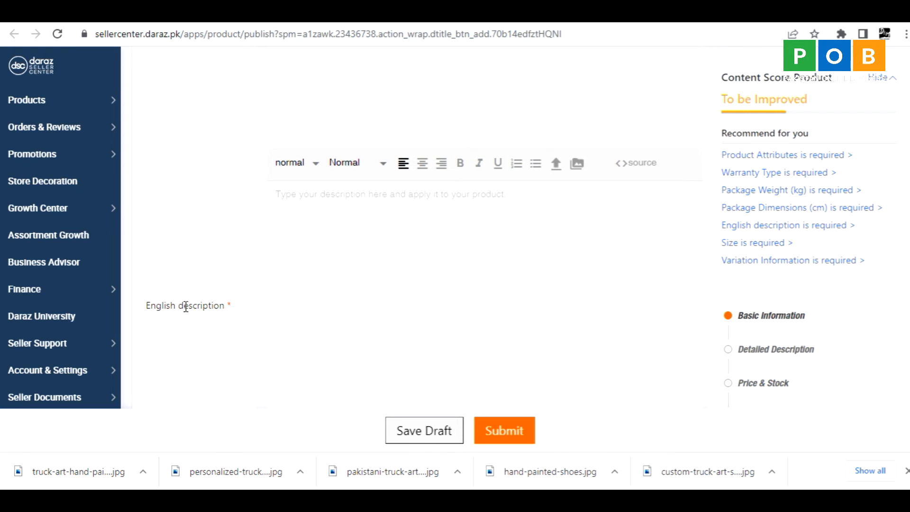
{"action": "left_click", "coordinate": [308, 229]}
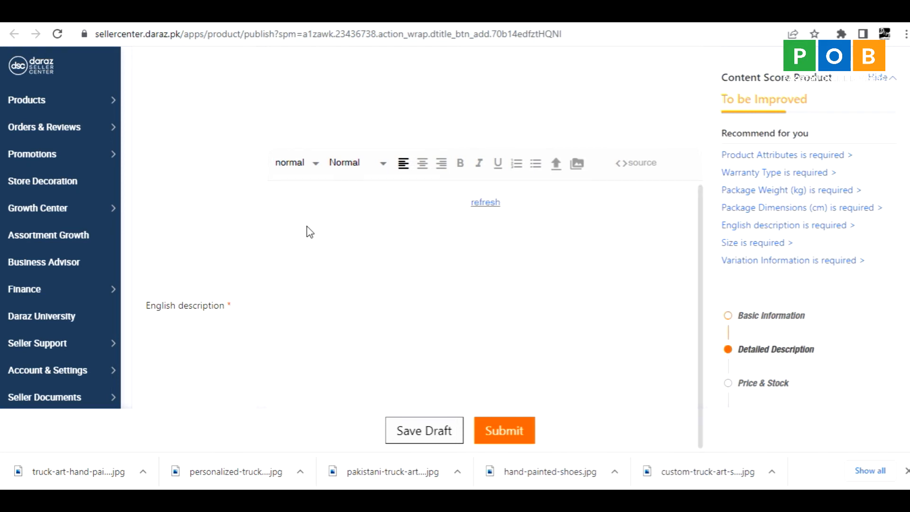
{"action": "type", "text": "D&M Shoes Truck Art Hand Painted Sneakers Confidently show off your inner style and personality by wearing these beautiful hand painted truck art sneakers available in unisex sizes. Customizaion: You can add your personal touch such as your name, phrase, wording, lyrics etc."}
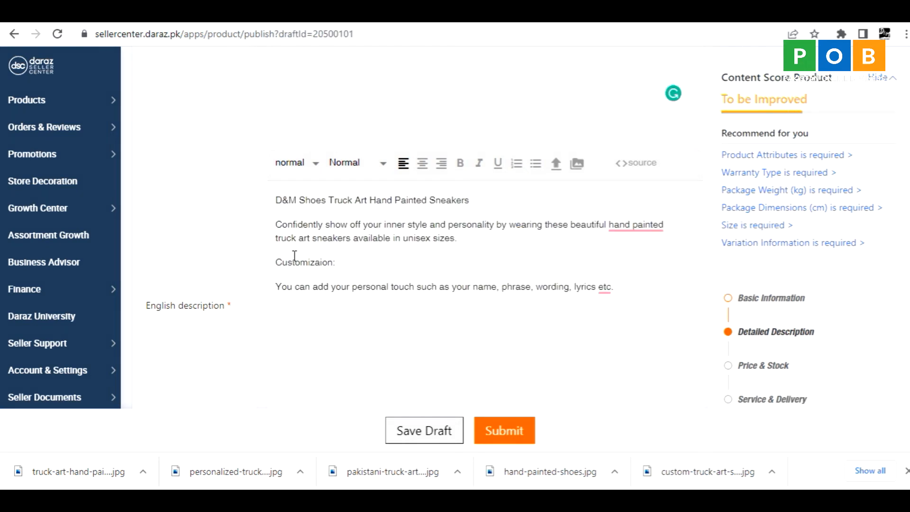
Review the short description, the English description and the "What's in the box" field of the listing.
{"action": "scroll", "coordinate": [292, 256], "scroll_direction": "up", "scroll_amount": 1}
{"action": "scroll", "coordinate": [284, 260], "scroll_direction": "up", "scroll_amount": 10}
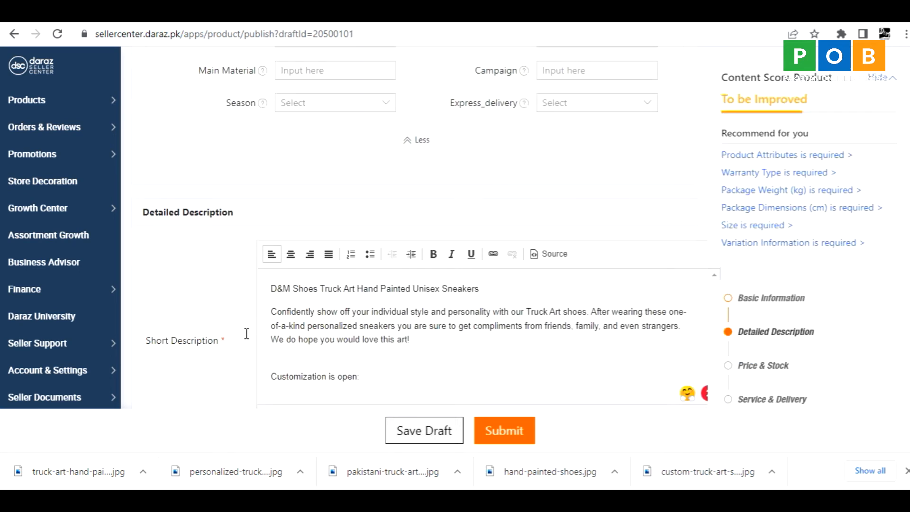
{"action": "scroll", "coordinate": [275, 355], "scroll_direction": "down", "scroll_amount": 4}
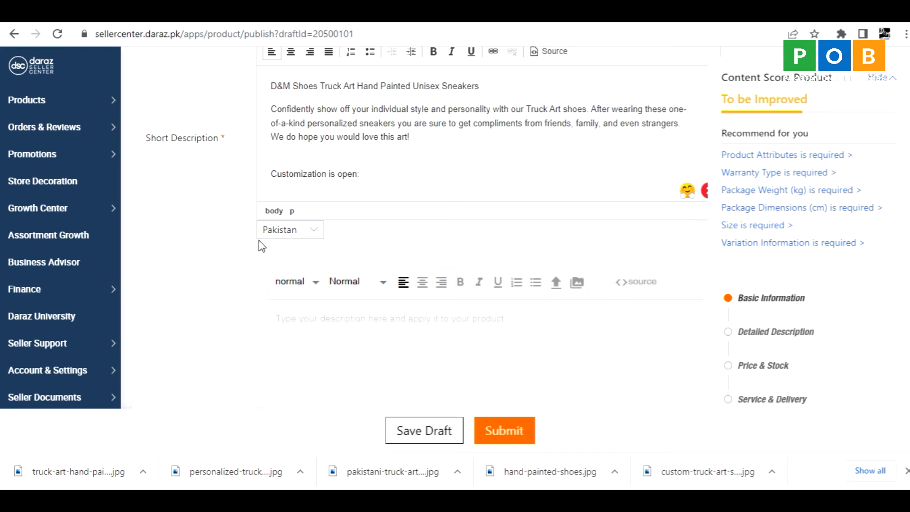
{"action": "scroll", "coordinate": [191, 366], "scroll_direction": "down", "scroll_amount": 10}
{"action": "scroll", "coordinate": [322, 174], "scroll_direction": "down", "scroll_amount": 2}
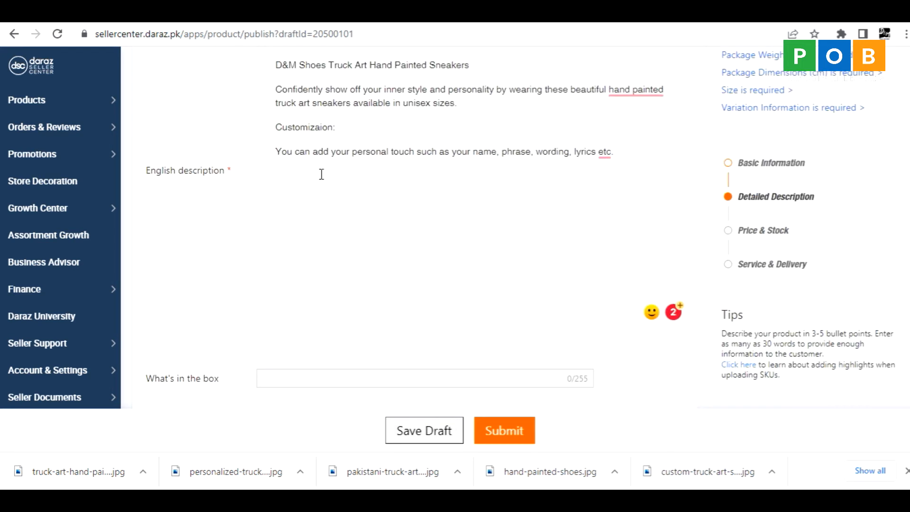
{"action": "scroll", "coordinate": [236, 285], "scroll_direction": "down", "scroll_amount": 2}
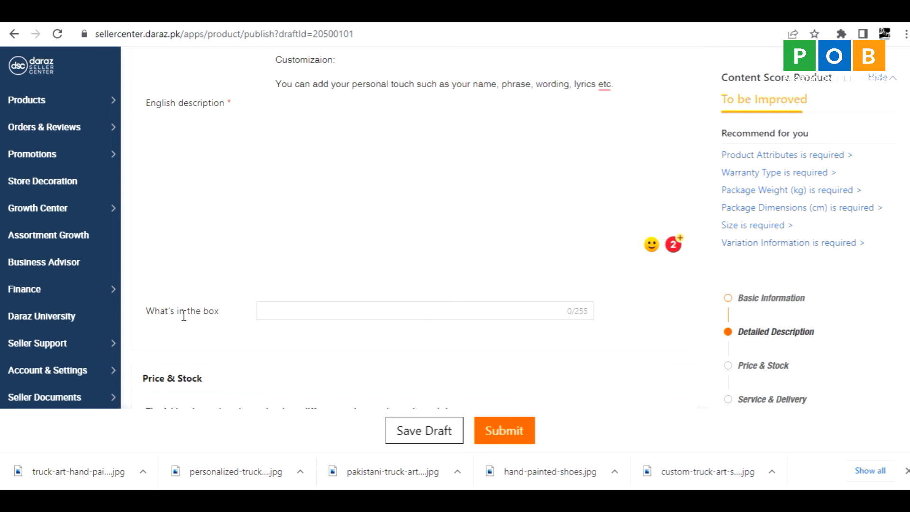
{"action": "scroll", "coordinate": [237, 315], "scroll_direction": "up", "scroll_amount": 6}
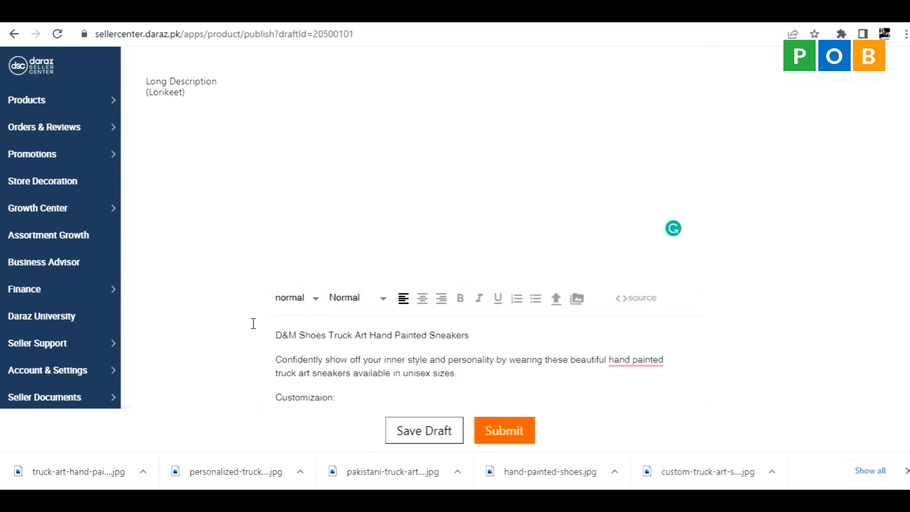
{"action": "left_click_drag", "start_coordinate": [391, 332], "coordinate": [240, 301]}
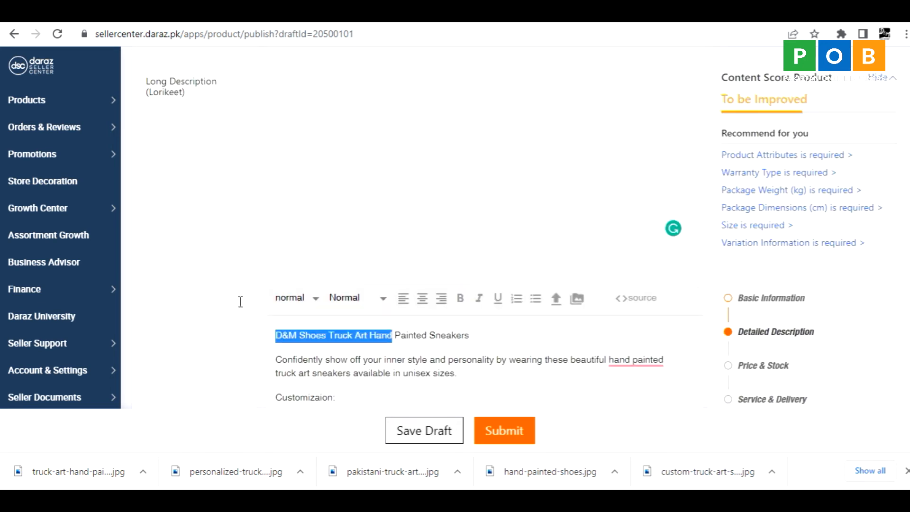
Copy the product name "D&M Shoes Truck Art Hand Painted Unisex Sneakers" into the "What's in the box" field.
{"action": "scroll", "coordinate": [222, 294], "scroll_direction": "up", "scroll_amount": 10}
{"action": "scroll", "coordinate": [220, 292], "scroll_direction": "up", "scroll_amount": 8}
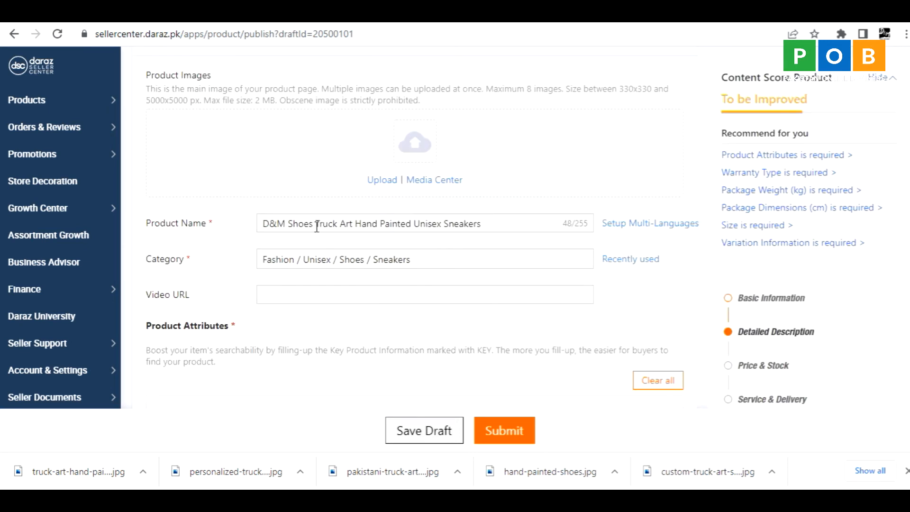
{"action": "triple_click", "coordinate": [486, 223]}
{"action": "key", "text": "ctrl+c"}
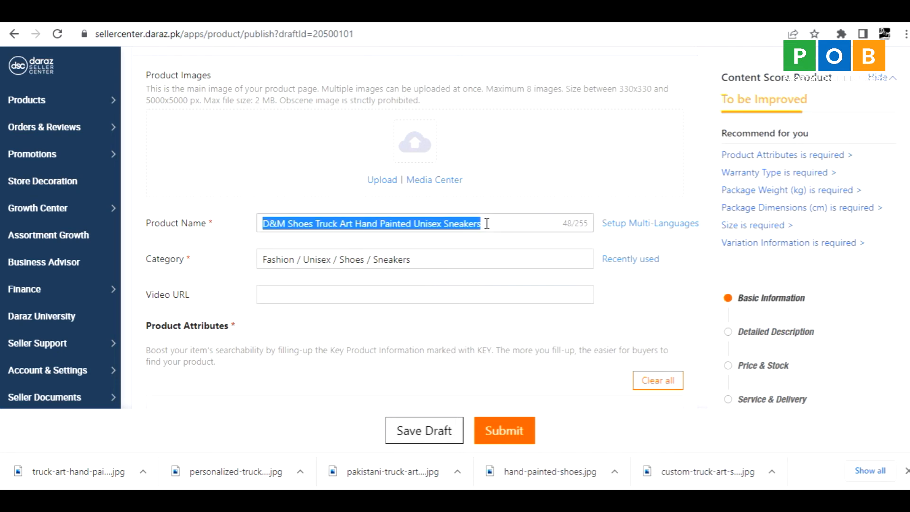
{"action": "scroll", "coordinate": [216, 354], "scroll_direction": "down", "scroll_amount": 15}
{"action": "scroll", "coordinate": [215, 356], "scroll_direction": "down", "scroll_amount": 15}
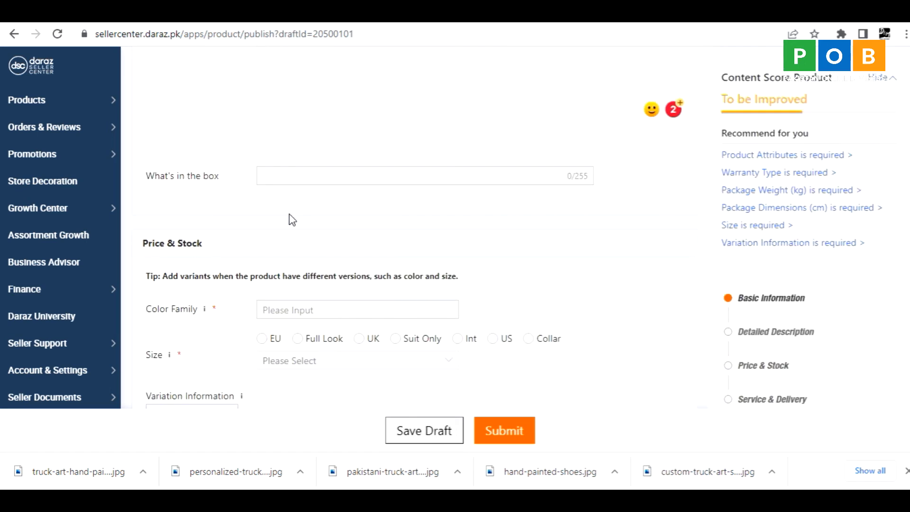
{"action": "left_click", "coordinate": [291, 175]}
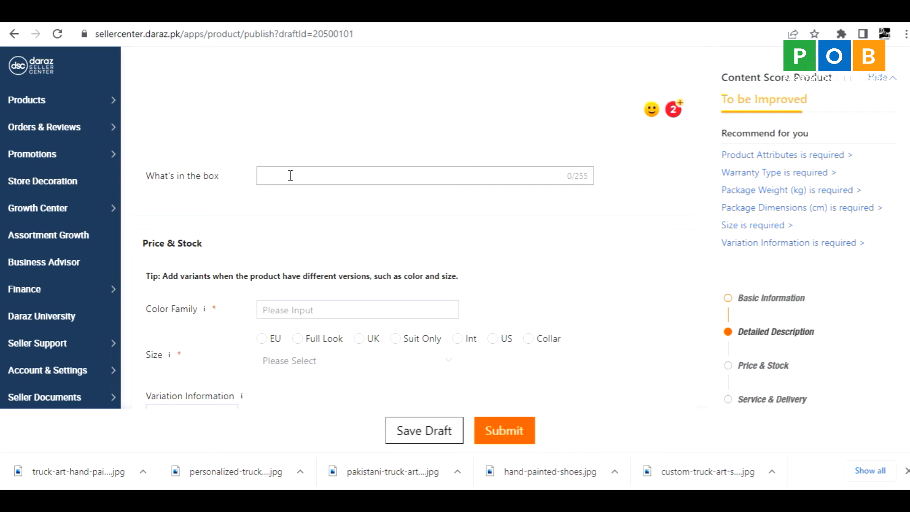
{"action": "key", "text": "ctrl+v"}
Set the product's color family to White.
{"action": "scroll", "coordinate": [199, 284], "scroll_direction": "down", "scroll_amount": 1}
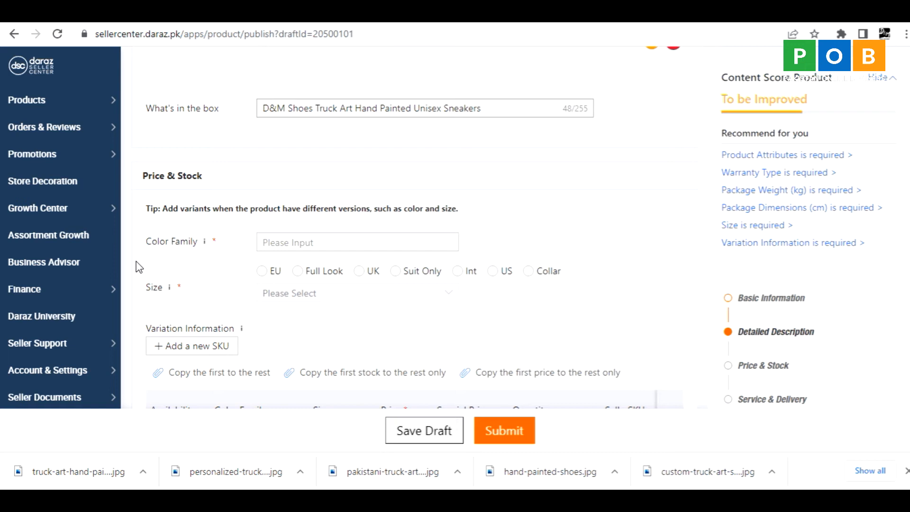
{"action": "left_click", "coordinate": [273, 241]}
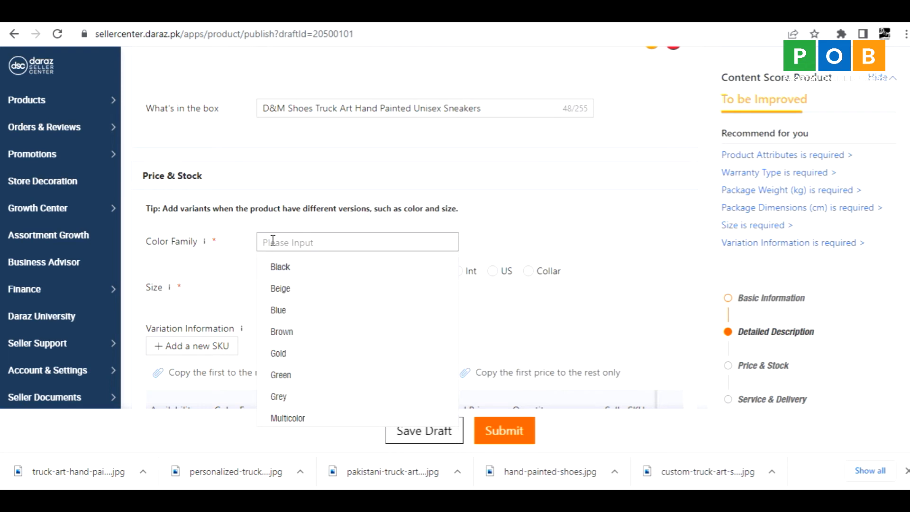
{"action": "type", "text": "white"}
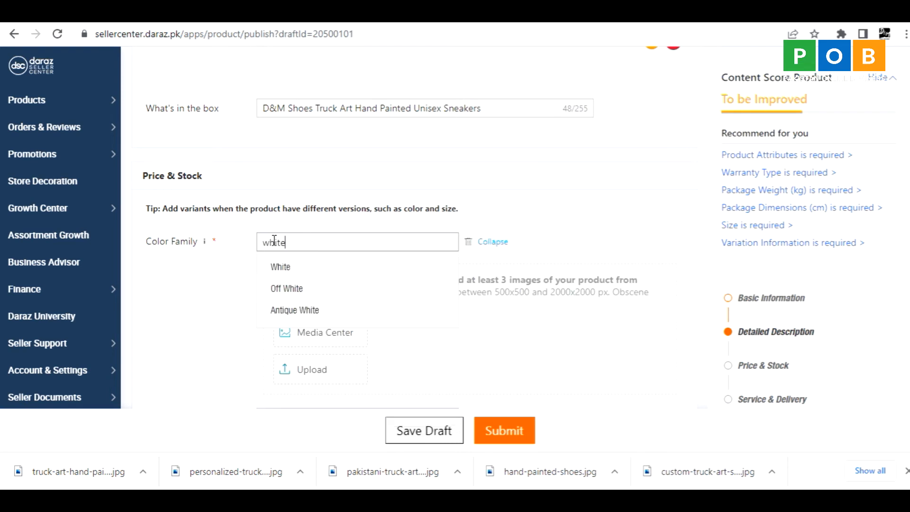
{"action": "key", "text": "Return"}
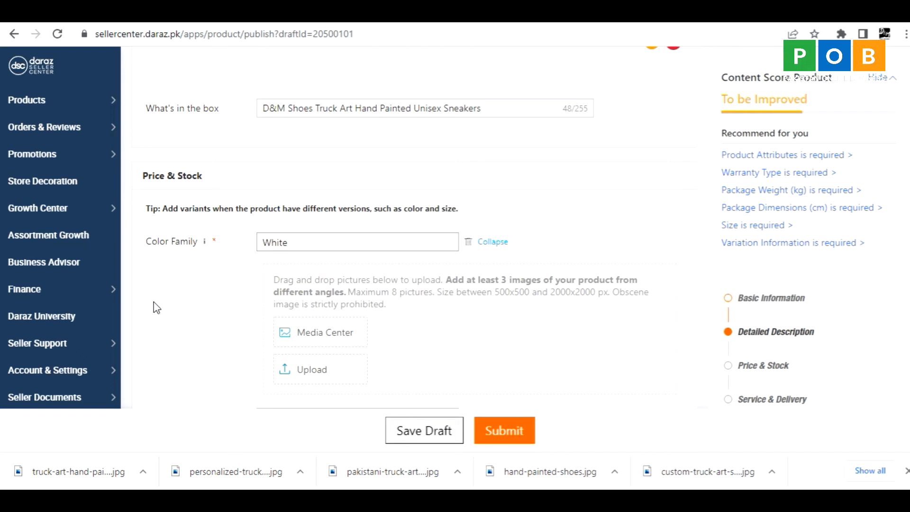
Upload the five shoe images from the New Truck Art folder for the White color, leaving out behind-the-scenes.
{"action": "scroll", "coordinate": [183, 309], "scroll_direction": "down", "scroll_amount": 1}
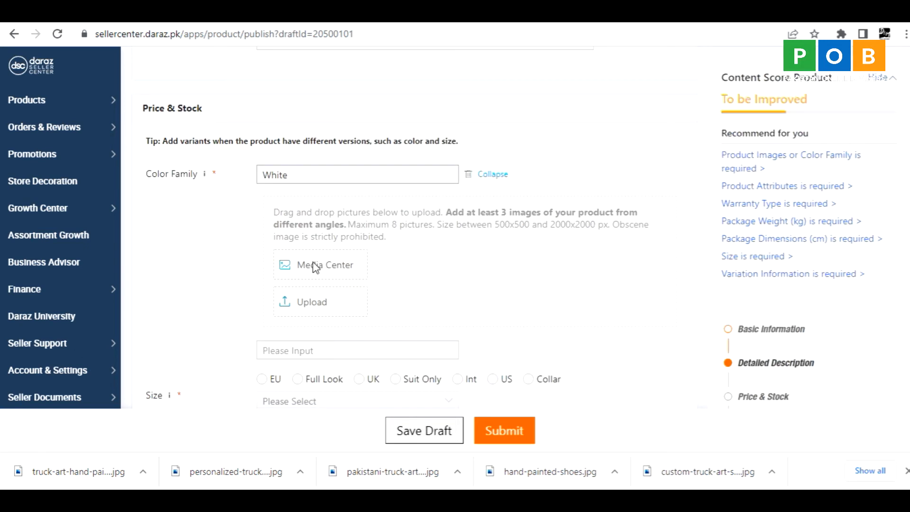
{"action": "left_click", "coordinate": [305, 303]}
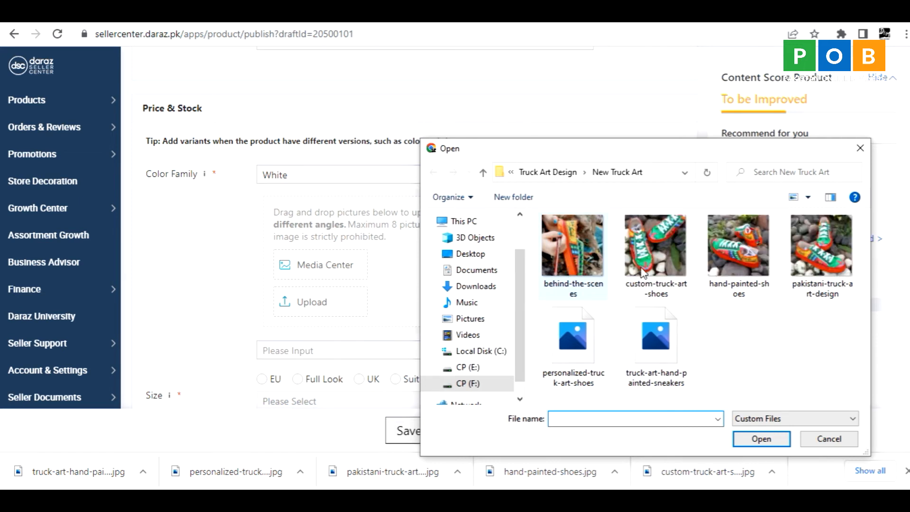
{"action": "left_click", "coordinate": [645, 263]}
{"action": "left_click", "coordinate": [653, 332], "text": "shift"}
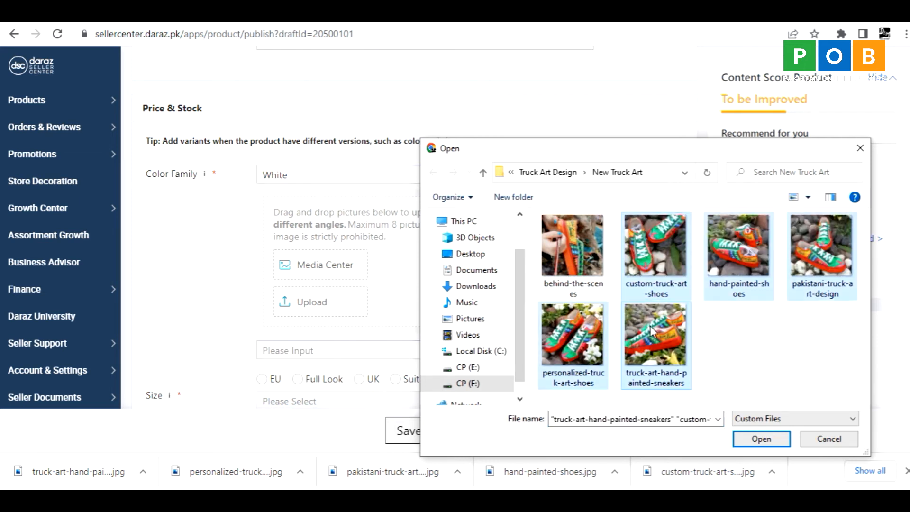
{"action": "left_click", "coordinate": [750, 438]}
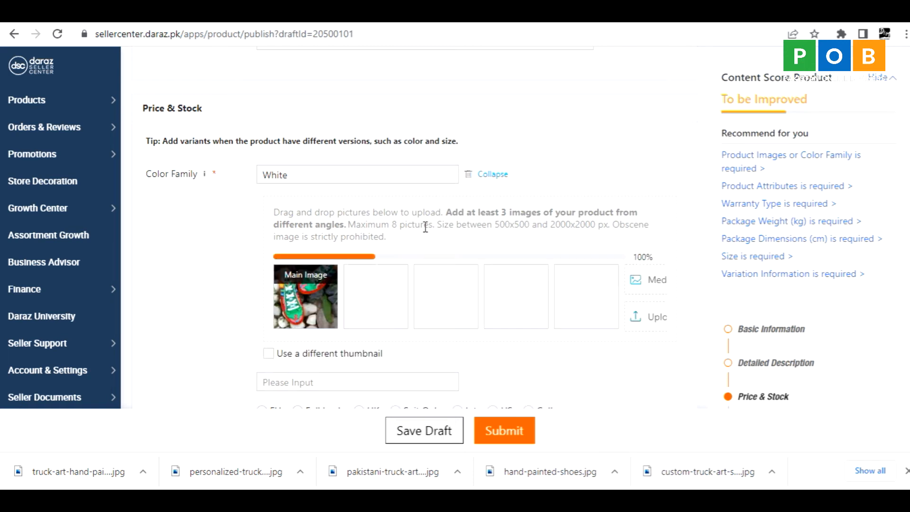
Check the uploaded White images and enable a different thumbnail cropped from the uploaded images.
{"action": "left_click_drag", "start_coordinate": [393, 228], "coordinate": [413, 226]}
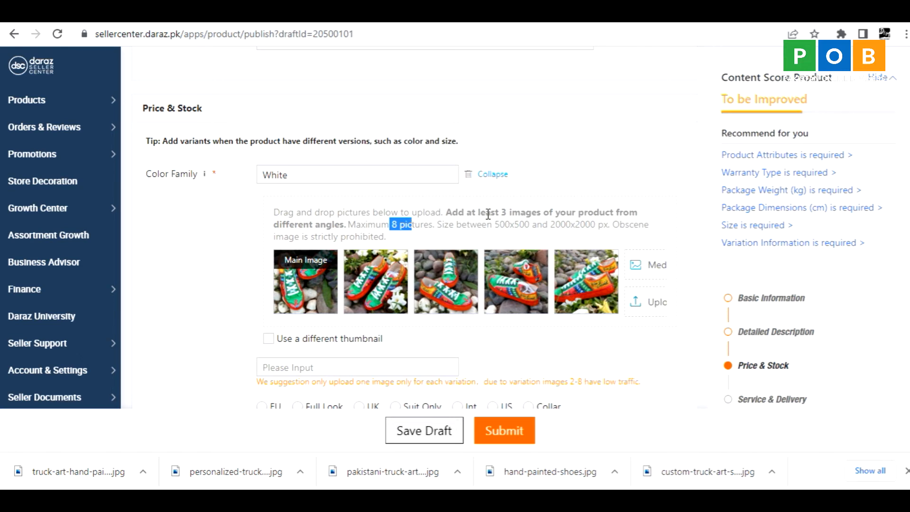
{"action": "mouse_move", "coordinate": [292, 282]}
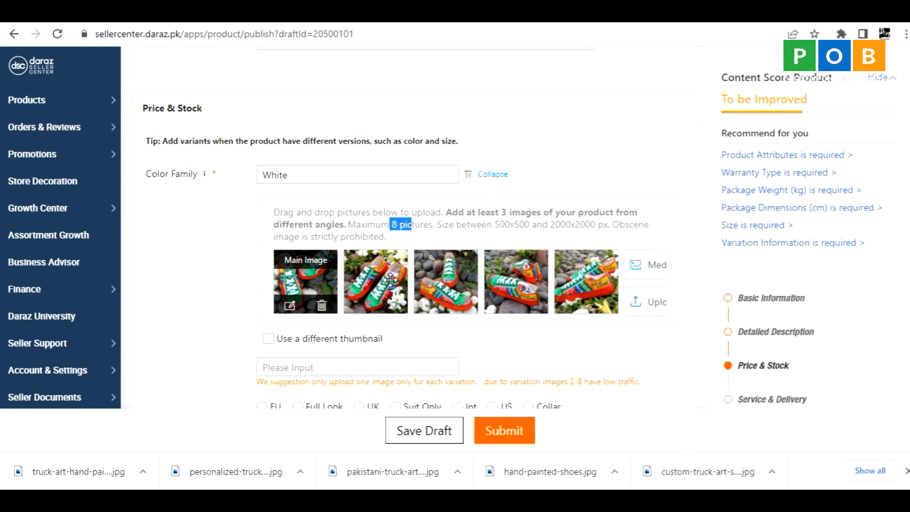
{"action": "left_click", "coordinate": [432, 279]}
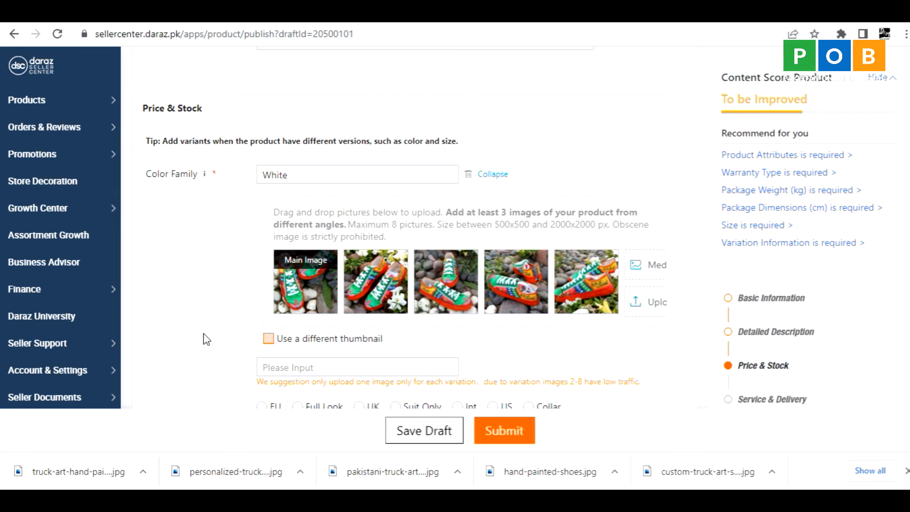
{"action": "left_click", "coordinate": [269, 339]}
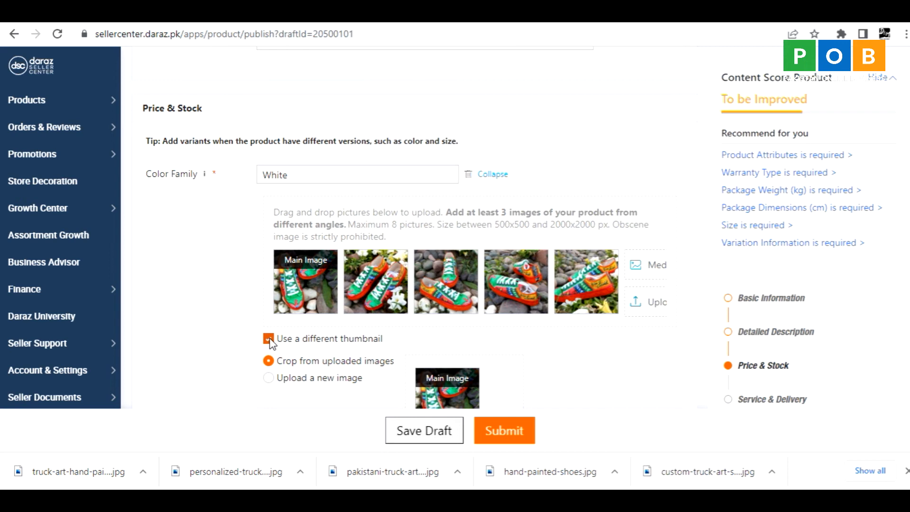
{"action": "scroll", "coordinate": [239, 357], "scroll_direction": "down", "scroll_amount": 1}
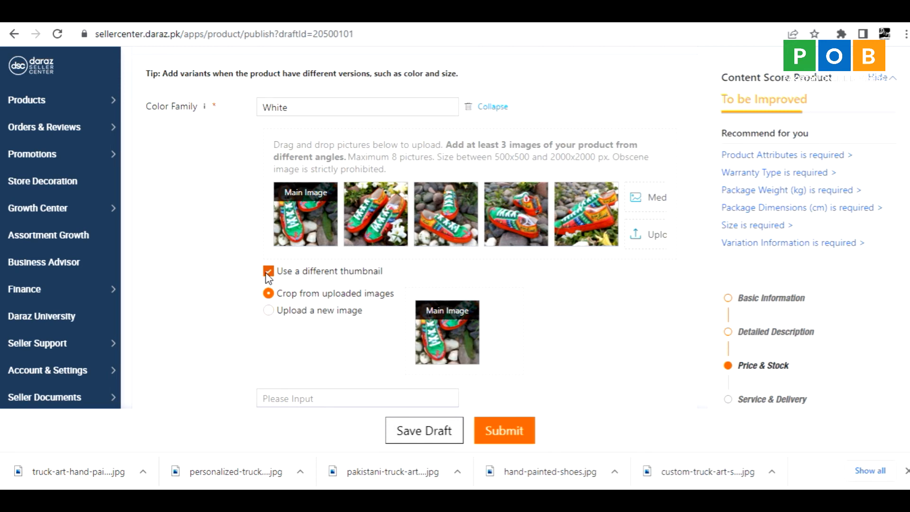
{"action": "scroll", "coordinate": [229, 299], "scroll_direction": "down", "scroll_amount": 5}
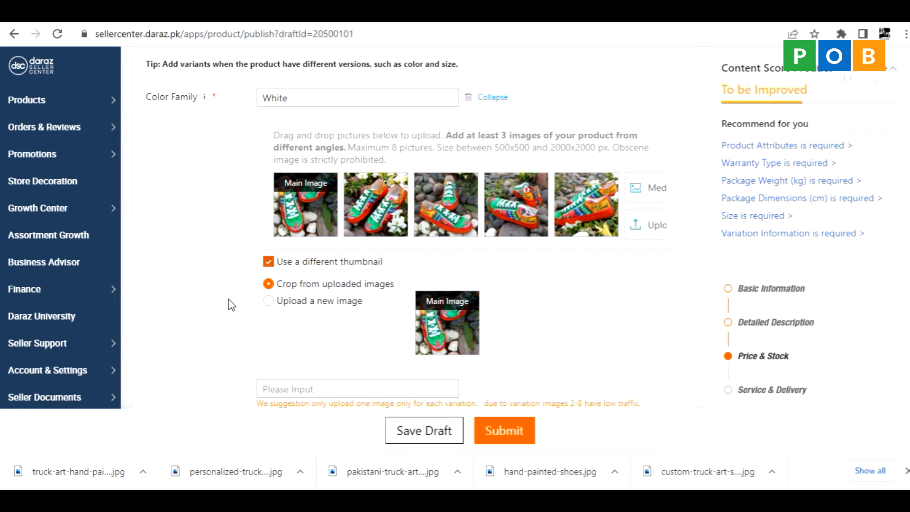
{"action": "scroll", "coordinate": [225, 278], "scroll_direction": "up", "scroll_amount": 3}
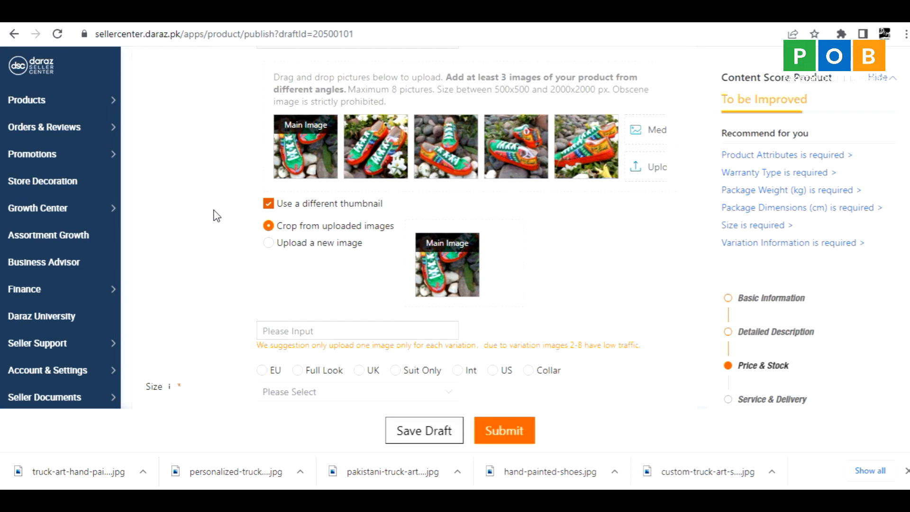
Choose the EU size system and add sizes 36, 37, 38, 39, 40, 41 and 42.
{"action": "scroll", "coordinate": [215, 218], "scroll_direction": "down", "scroll_amount": 3}
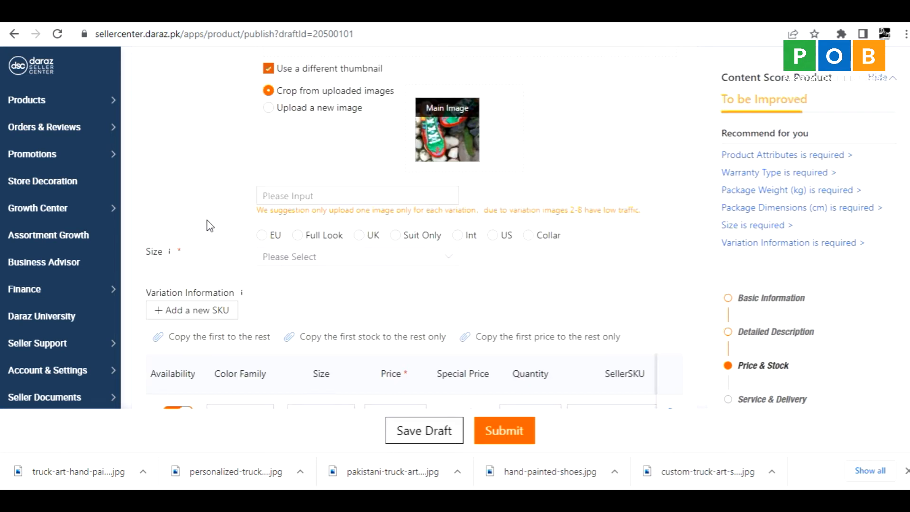
{"action": "left_click", "coordinate": [262, 237]}
{"action": "left_click", "coordinate": [272, 260]}
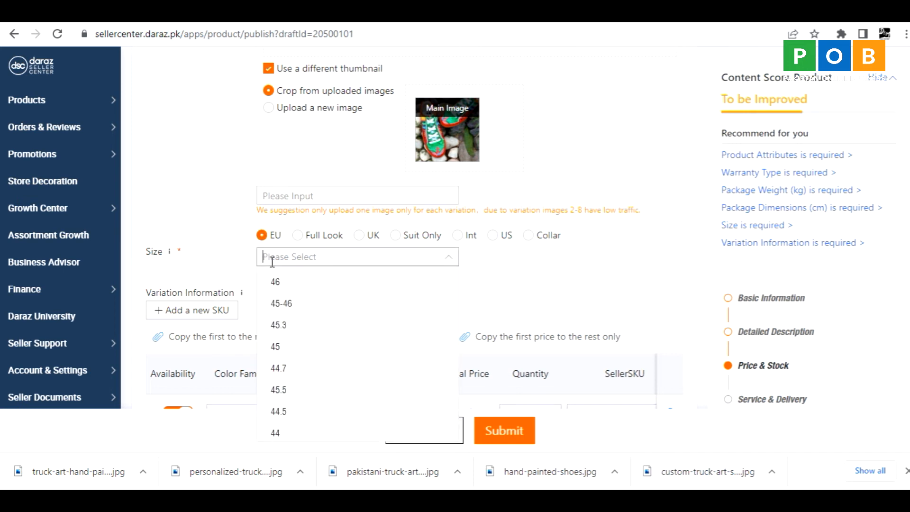
{"action": "type", "text": "36"}
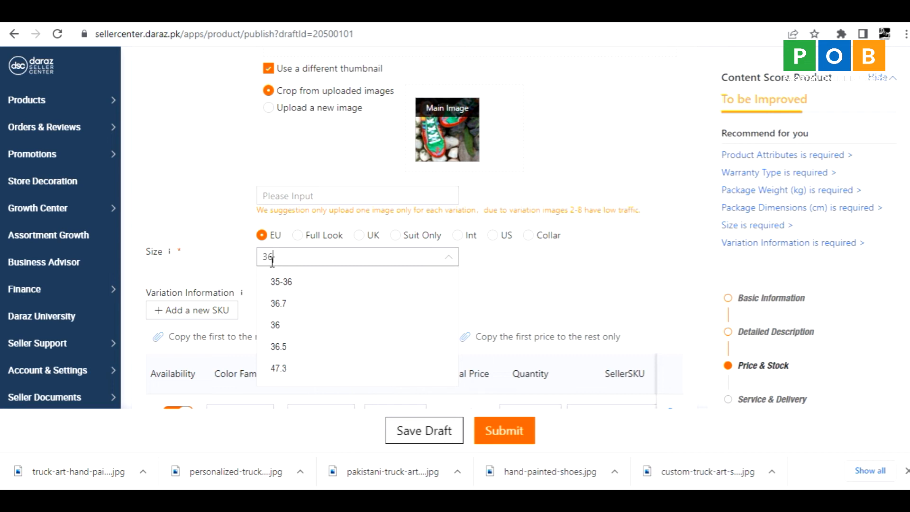
{"action": "key", "text": "Return"}
{"action": "type", "text": "37"}
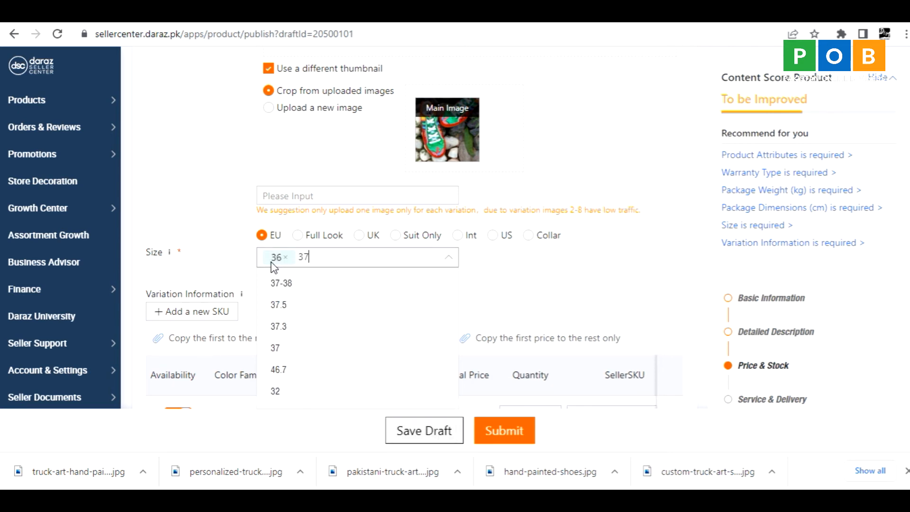
{"action": "key", "text": "Return"}
{"action": "type", "text": "38"}
{"action": "key", "text": "Return"}
{"action": "type", "text": "39"}
{"action": "key", "text": "Return"}
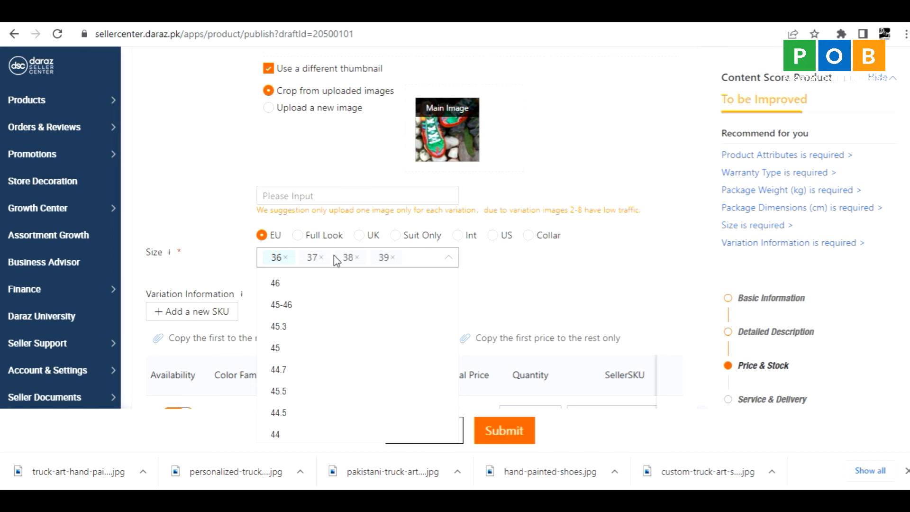
{"action": "left_click", "coordinate": [210, 252]}
{"action": "left_click", "coordinate": [382, 278]}
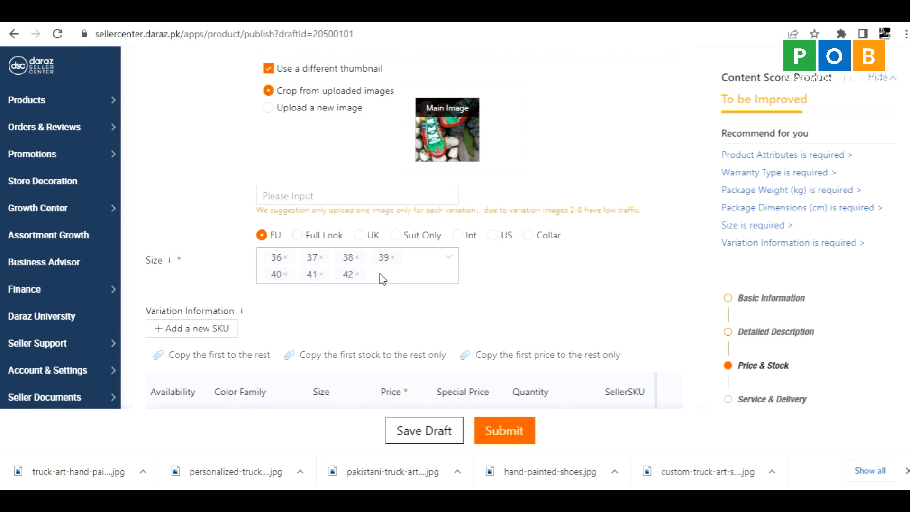
Add the EU sizes 43, 44, 45 and 46 to the product's size list.
{"action": "type", "text": "43 44 45 46"}
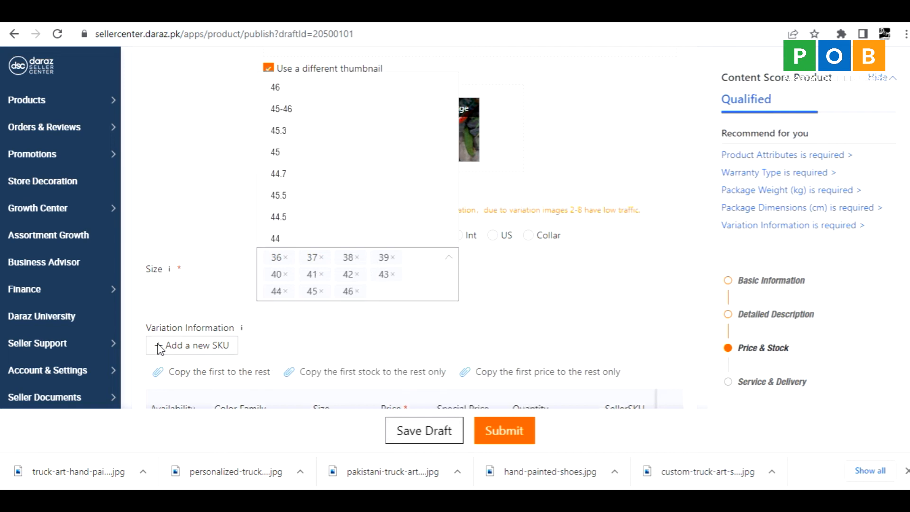
Examine the rows and the remaining columns of the variation table for the White sizes.
{"action": "scroll", "coordinate": [145, 308], "scroll_direction": "down", "scroll_amount": 6}
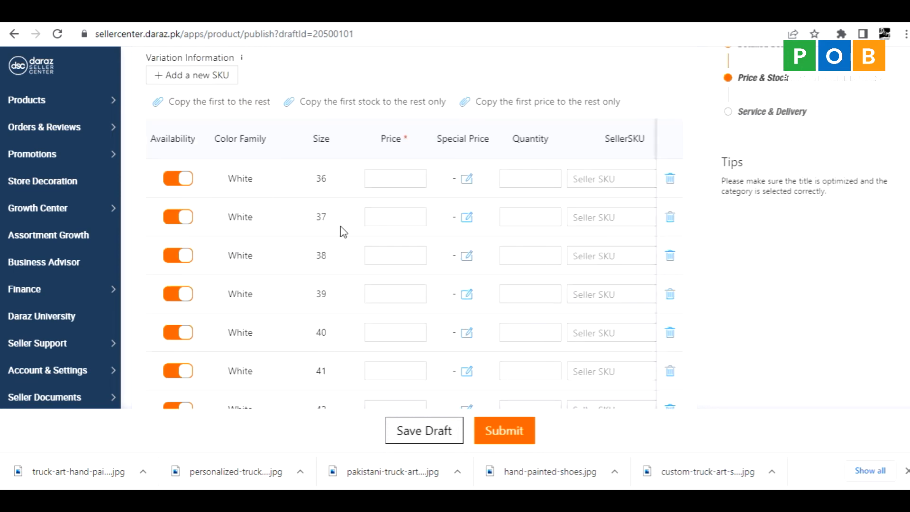
{"action": "scroll", "coordinate": [353, 327], "scroll_direction": "down", "scroll_amount": 5}
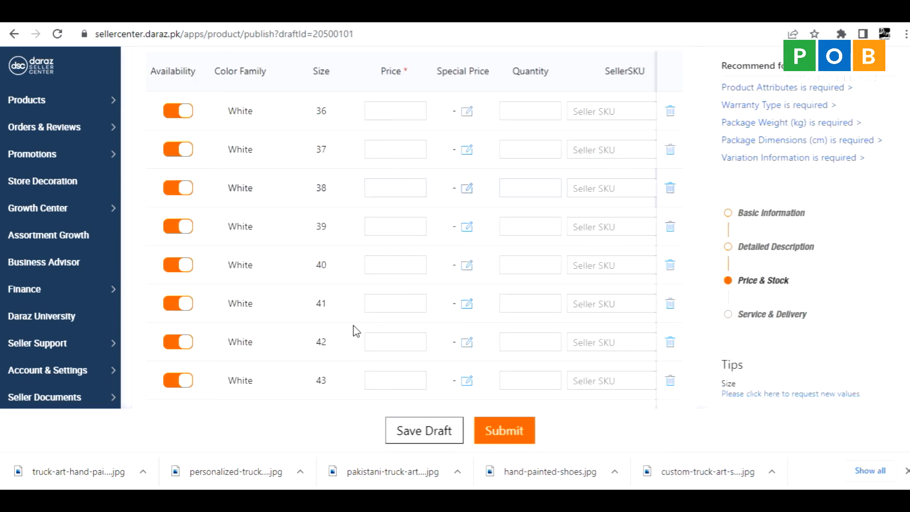
{"action": "left_click_drag", "start_coordinate": [362, 391], "coordinate": [677, 392]}
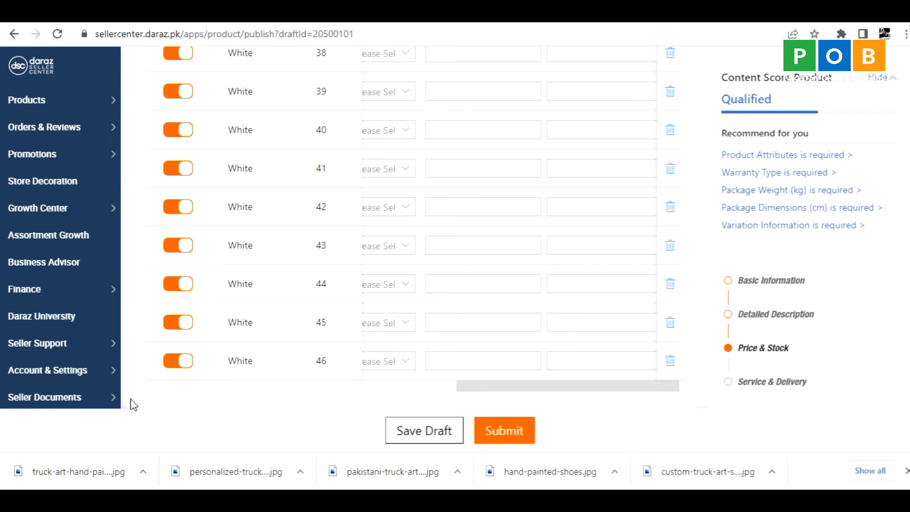
{"action": "left_click", "coordinate": [143, 385]}
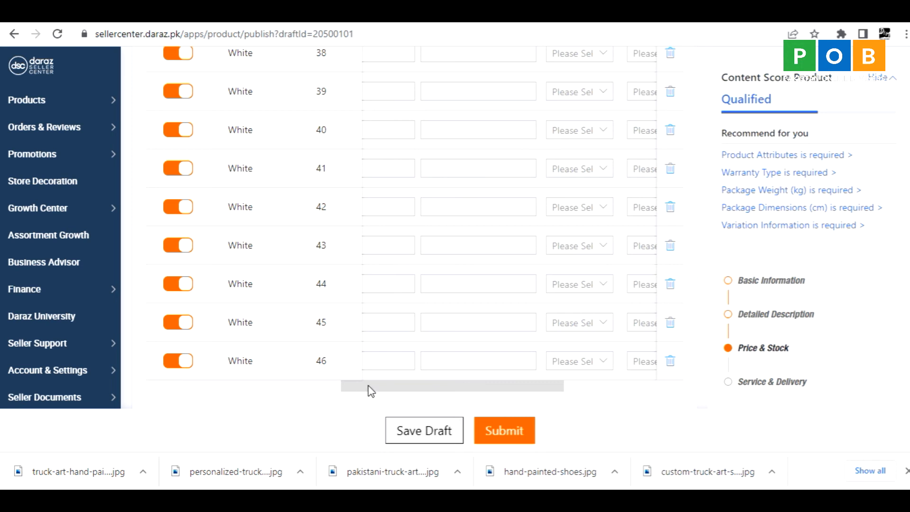
{"action": "left_click_drag", "start_coordinate": [348, 390], "coordinate": [134, 392]}
{"action": "scroll", "coordinate": [463, 321], "scroll_direction": "up", "scroll_amount": 3}
{"action": "scroll", "coordinate": [466, 310], "scroll_direction": "up", "scroll_amount": 3}
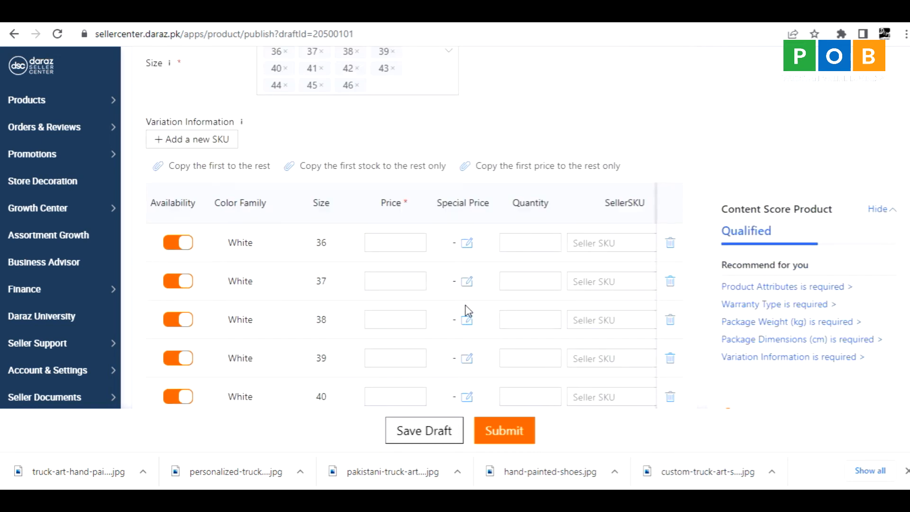
Set the price of size 36 to 10000 and copy it to all the other sizes.
{"action": "left_click", "coordinate": [376, 244]}
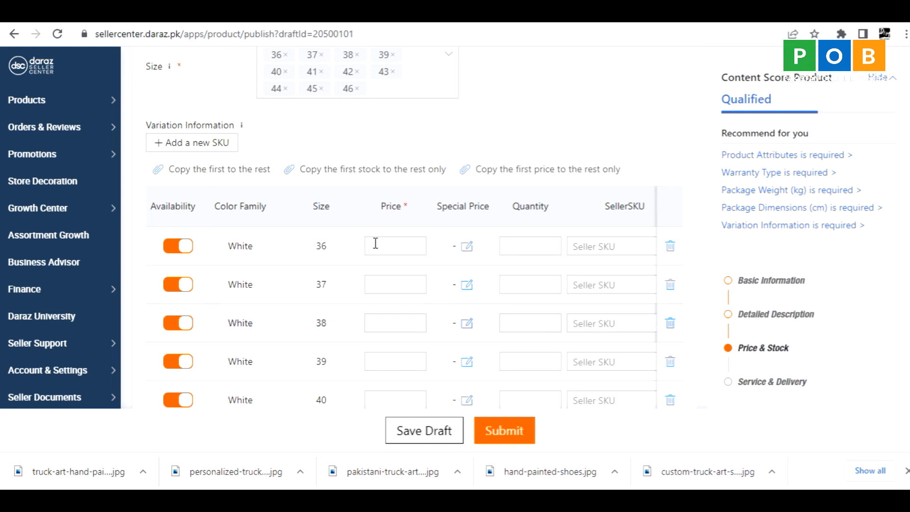
{"action": "left_click", "coordinate": [375, 243]}
{"action": "type", "text": "10000"}
{"action": "key", "text": "BackSpace"}
{"action": "type", "text": "0"}
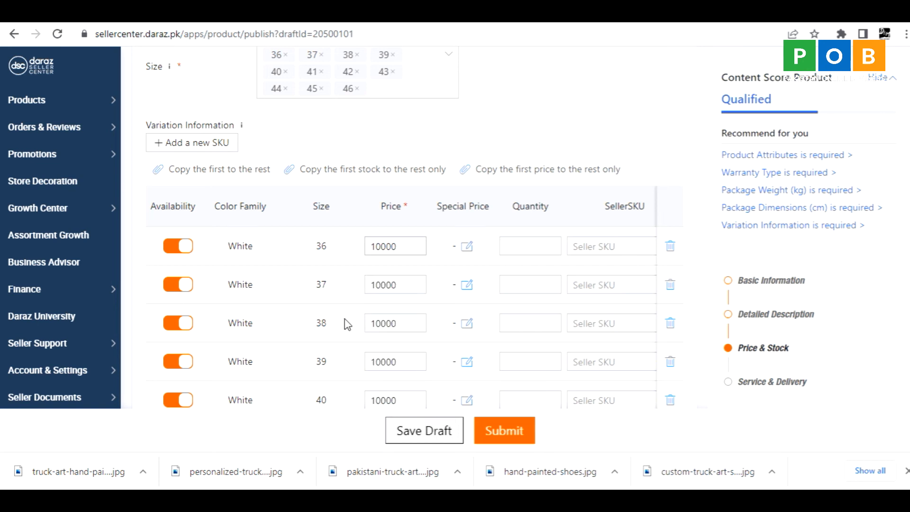
{"action": "scroll", "coordinate": [345, 319], "scroll_direction": "down", "scroll_amount": 8}
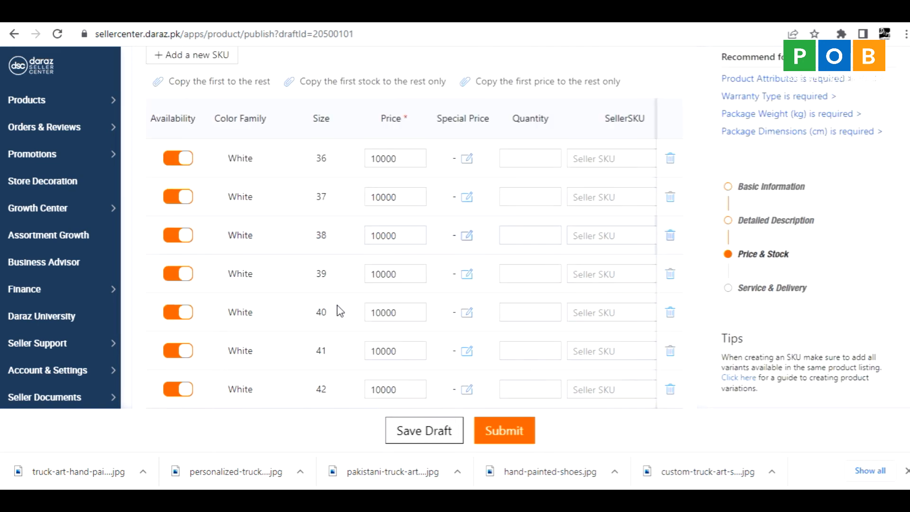
{"action": "scroll", "coordinate": [339, 308], "scroll_direction": "up", "scroll_amount": 5}
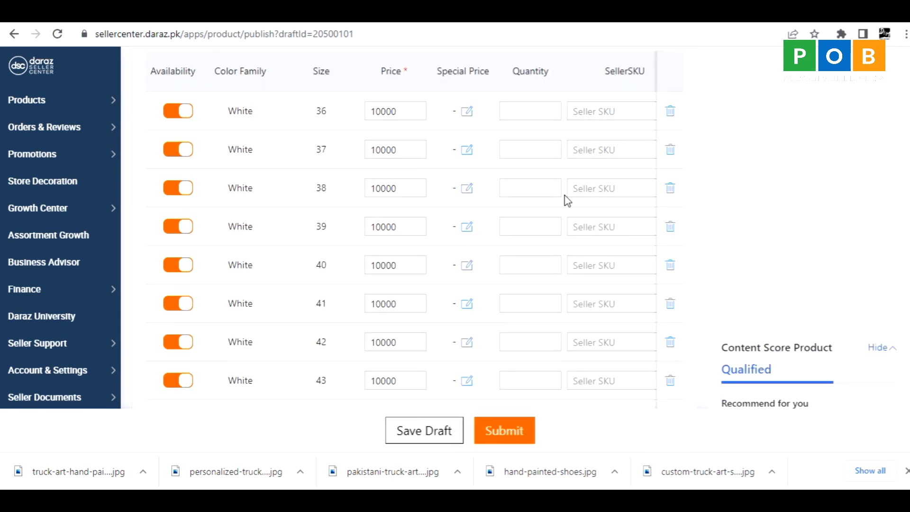
Set the stock quantity of size 36 to 5 and copy it to all the other sizes.
{"action": "scroll", "coordinate": [565, 199], "scroll_direction": "up", "scroll_amount": 3}
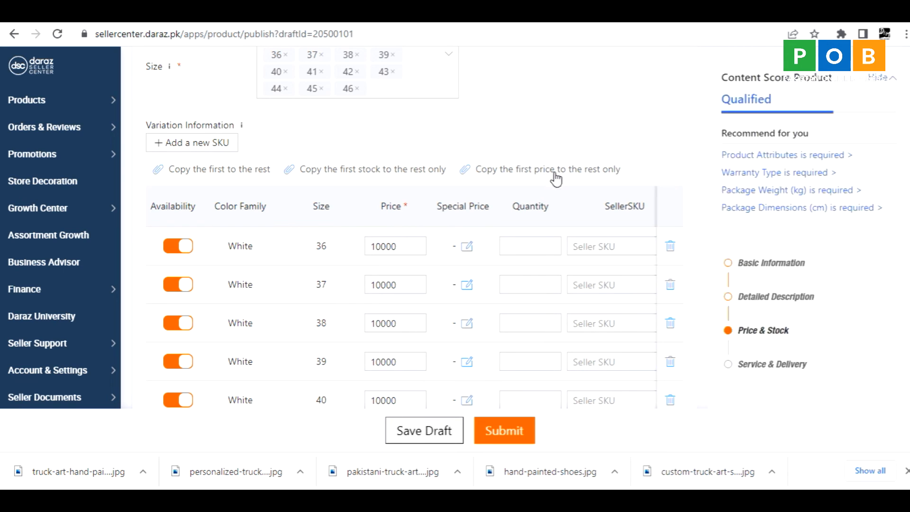
{"action": "left_click", "coordinate": [525, 246]}
{"action": "type", "text": "5"}
{"action": "left_click", "coordinate": [385, 177]}
{"action": "left_click", "coordinate": [384, 176]}
{"action": "scroll", "coordinate": [546, 305], "scroll_direction": "down", "scroll_amount": 10}
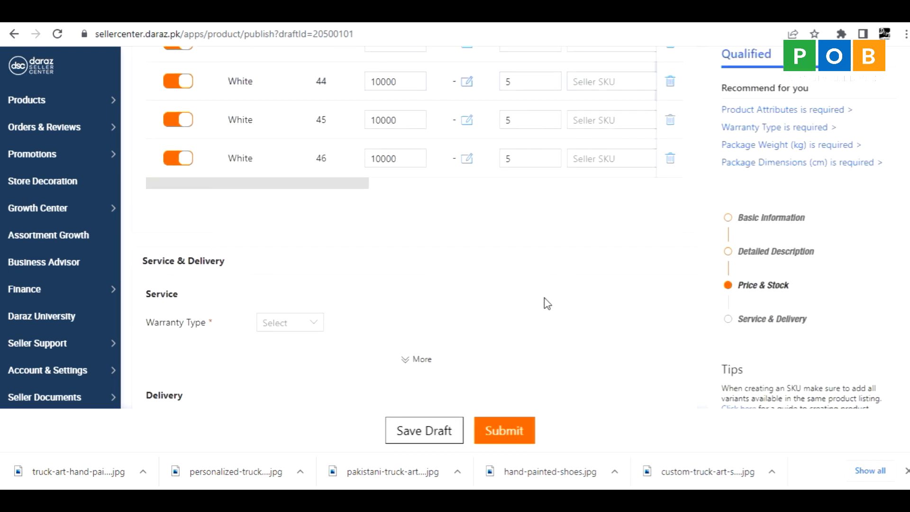
{"action": "scroll", "coordinate": [546, 305], "scroll_direction": "up", "scroll_amount": 3}
{"action": "scroll", "coordinate": [549, 287], "scroll_direction": "up", "scroll_amount": 3}
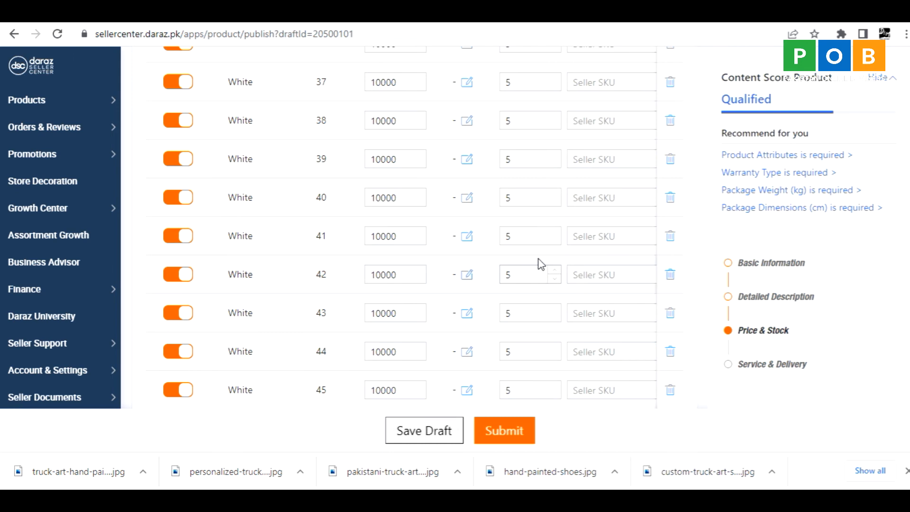
Enter DMTR1 as the seller SKU for size 36 and copy that code for reuse.
{"action": "scroll", "coordinate": [537, 266], "scroll_direction": "up", "scroll_amount": 10}
{"action": "scroll", "coordinate": [534, 278], "scroll_direction": "down", "scroll_amount": 4}
{"action": "scroll", "coordinate": [534, 278], "scroll_direction": "down", "scroll_amount": 1}
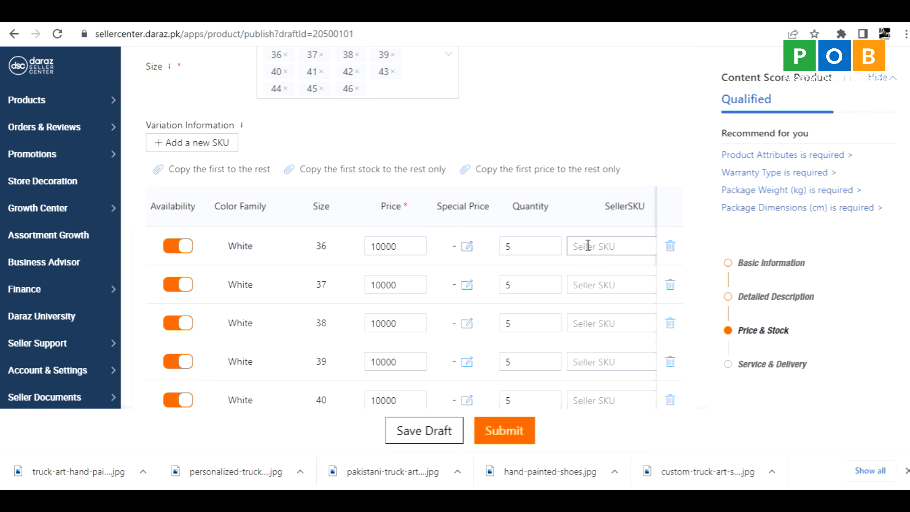
{"action": "type", "text": "DM"}
{"action": "type", "text": "TR1"}
{"action": "double_click", "coordinate": [597, 247]}
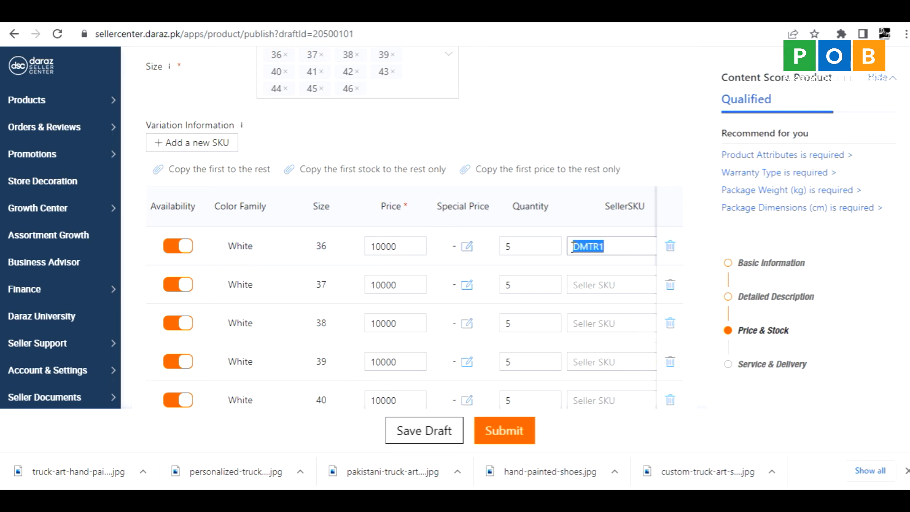
Fill in the seller SKUs for sizes 37 to 46 in sequence from DMTR2 to DMTR11.
{"action": "left_click", "coordinate": [589, 284]}
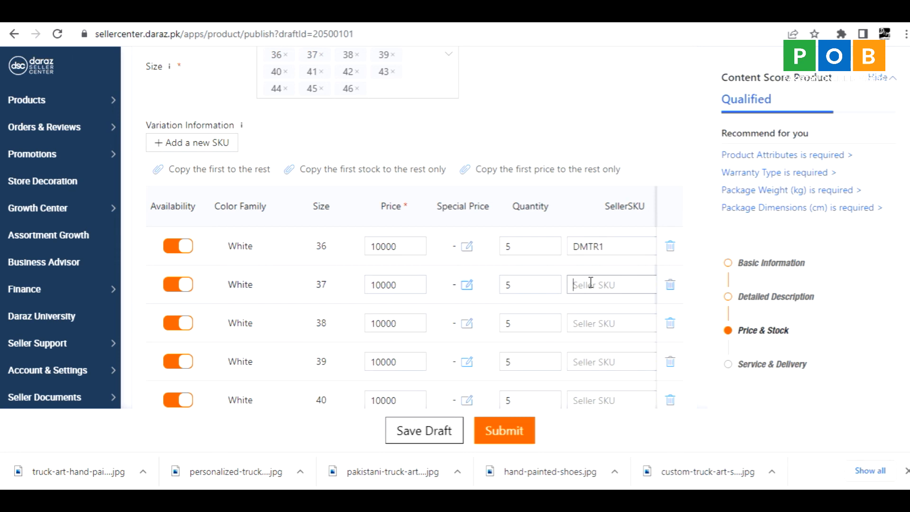
{"action": "key", "text": "ctrl+v"}
{"action": "key", "text": "BackSpace"}
{"action": "type", "text": "2"}
{"action": "left_click", "coordinate": [589, 325]}
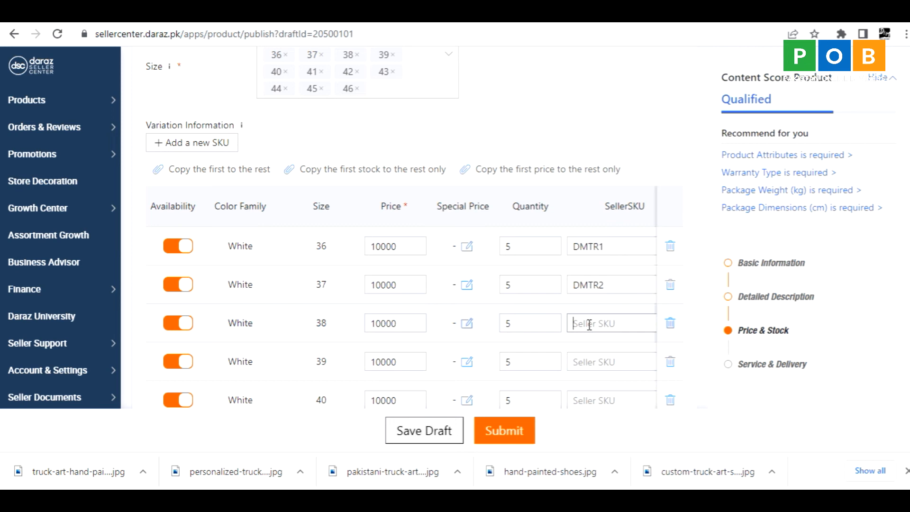
{"action": "key", "text": "ctrl+v"}
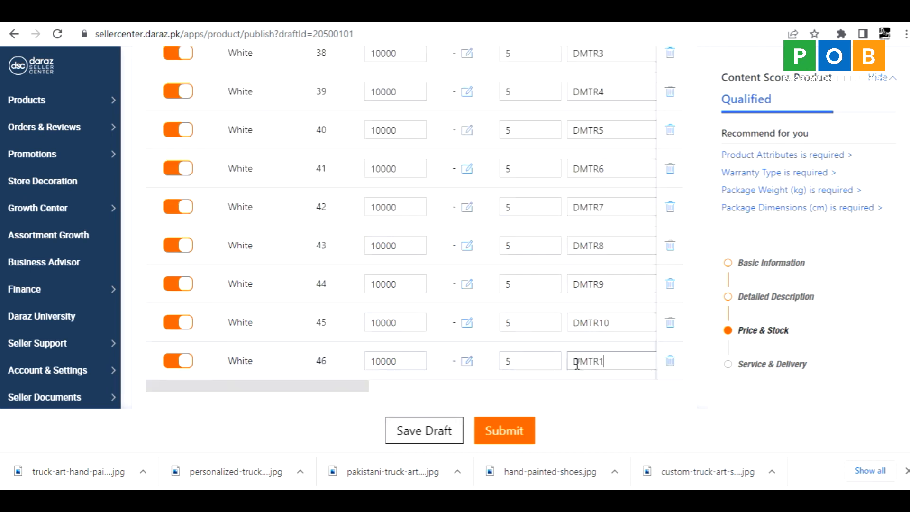
{"action": "type", "text": "1"}
Review the prices, quantities and seller SKUs across the variation table.
{"action": "scroll", "coordinate": [481, 321], "scroll_direction": "down", "scroll_amount": 1}
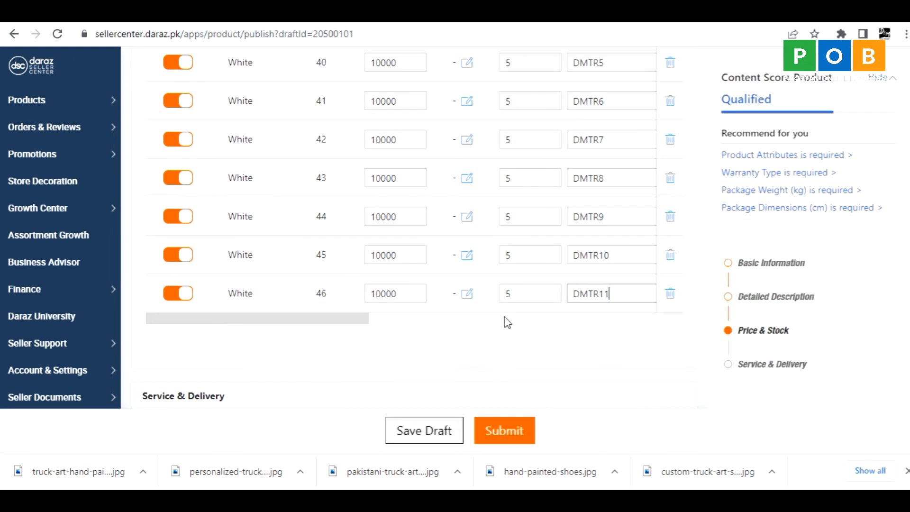
{"action": "scroll", "coordinate": [507, 294], "scroll_direction": "up", "scroll_amount": 2}
{"action": "scroll", "coordinate": [514, 258], "scroll_direction": "up", "scroll_amount": 2}
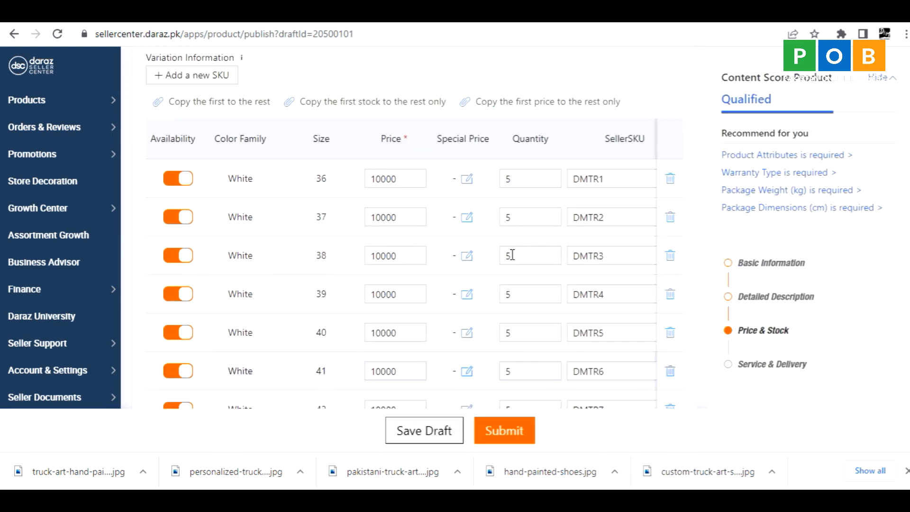
{"action": "scroll", "coordinate": [510, 259], "scroll_direction": "down", "scroll_amount": 6}
{"action": "scroll", "coordinate": [512, 260], "scroll_direction": "up", "scroll_amount": 4}
{"action": "scroll", "coordinate": [512, 259], "scroll_direction": "up", "scroll_amount": 4}
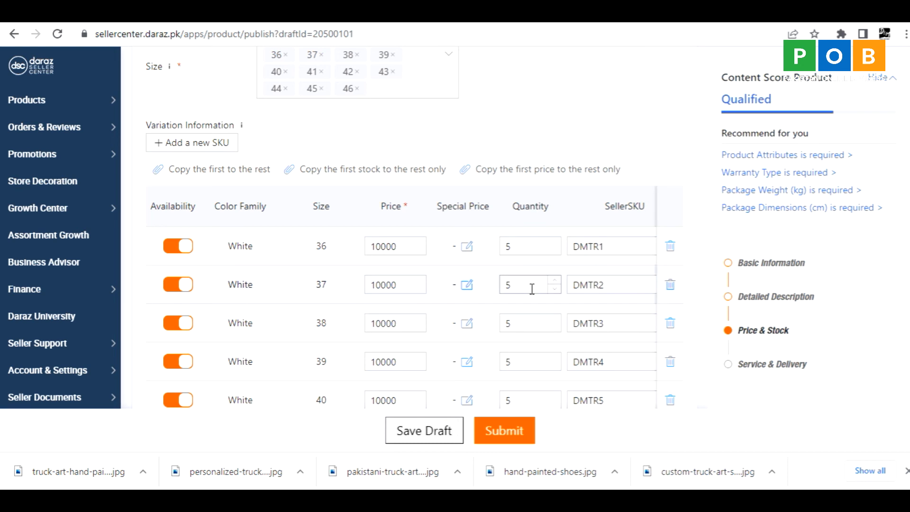
Set the warranty type to No Warranty and the package weight to 0.3 kg.
{"action": "scroll", "coordinate": [688, 351], "scroll_direction": "down", "scroll_amount": 5}
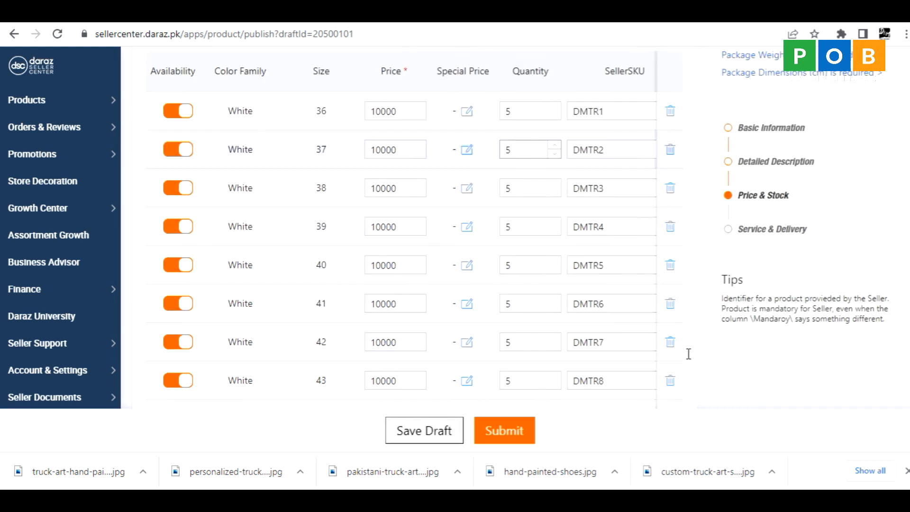
{"action": "scroll", "coordinate": [688, 358], "scroll_direction": "down", "scroll_amount": 5}
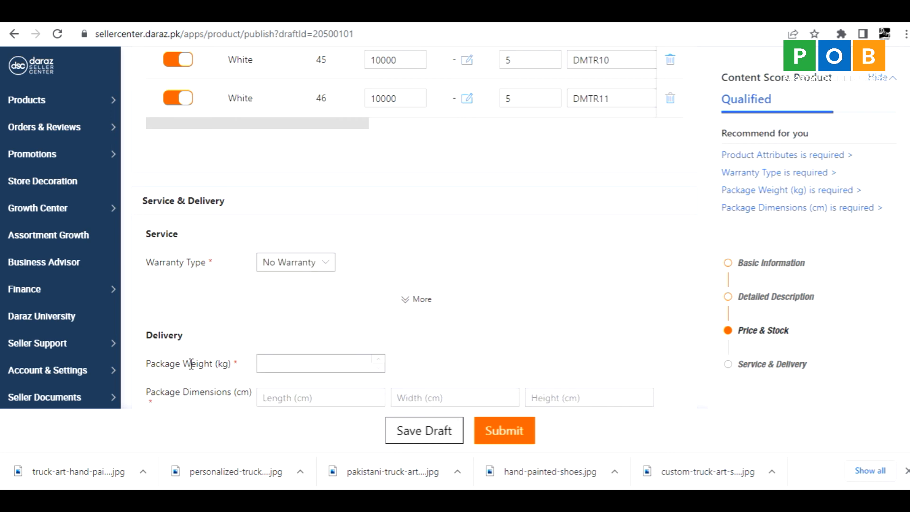
{"action": "scroll", "coordinate": [220, 364], "scroll_direction": "down", "scroll_amount": 1}
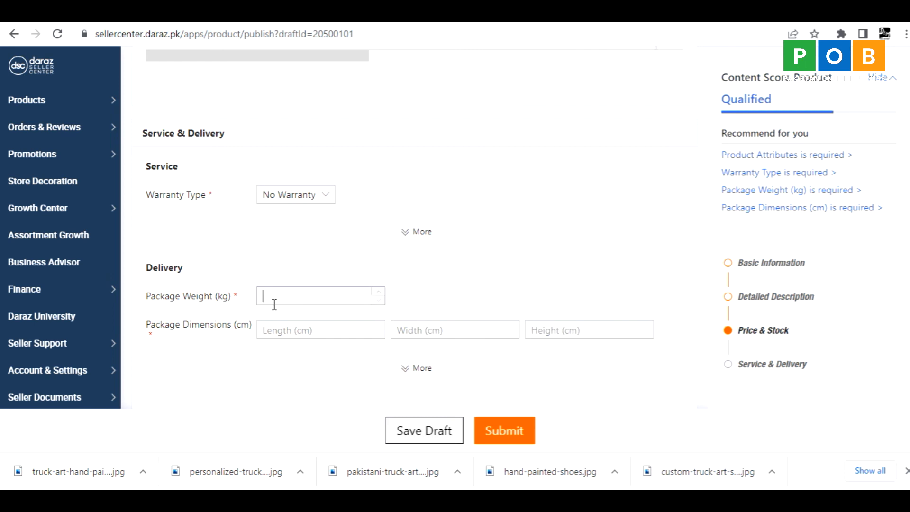
{"action": "type", "text": "0.3"}
Set the package dimensions to 10 cm length, 10 cm width and 10 cm height.
{"action": "left_click", "coordinate": [275, 329]}
{"action": "type", "text": "10"}
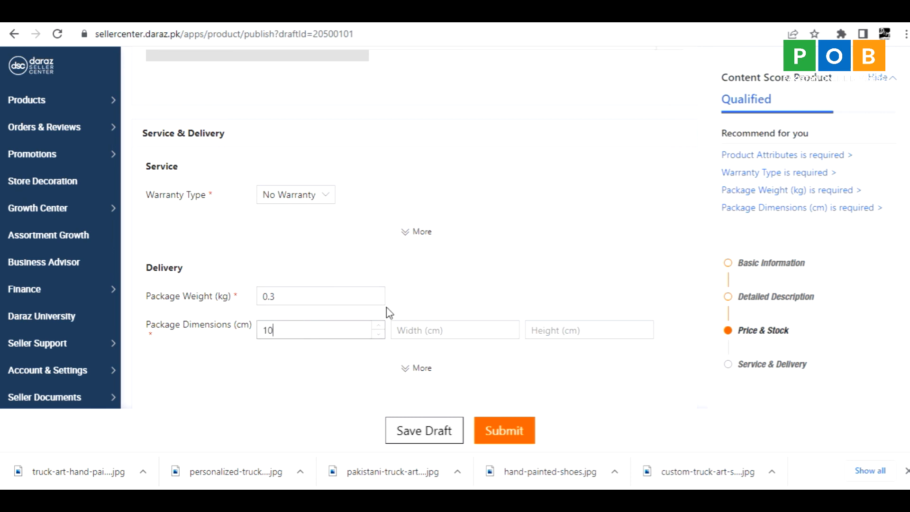
{"action": "left_click", "coordinate": [424, 329]}
{"action": "type", "text": "10"}
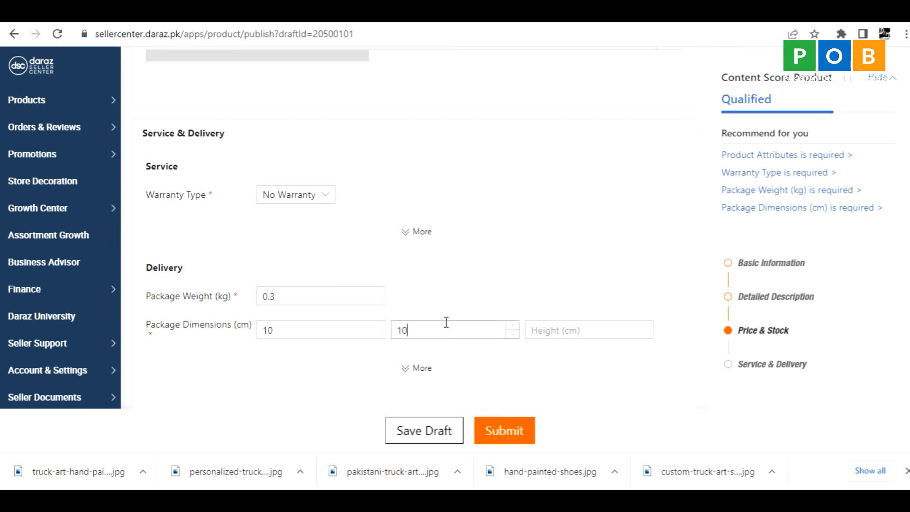
{"action": "left_click", "coordinate": [565, 326]}
{"action": "type", "text": "10"}
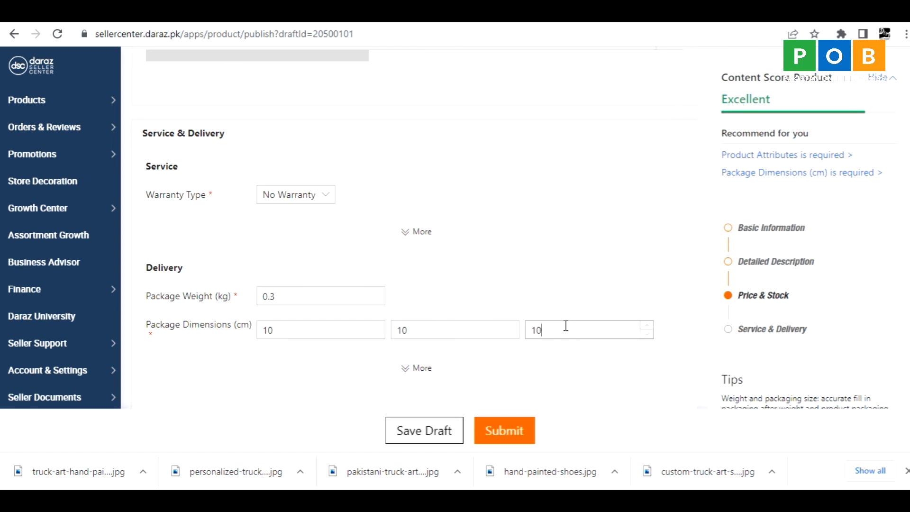
Review the whole listing form from the delivery section back to the product attributes for missing required information.
{"action": "scroll", "coordinate": [182, 381], "scroll_direction": "down", "scroll_amount": 2}
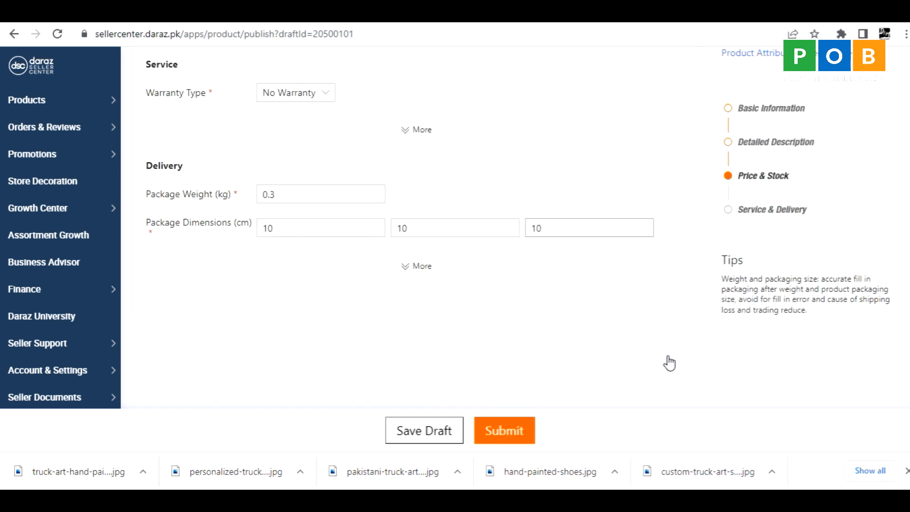
{"action": "scroll", "coordinate": [669, 363], "scroll_direction": "up", "scroll_amount": 3}
{"action": "scroll", "coordinate": [667, 364], "scroll_direction": "up", "scroll_amount": 3}
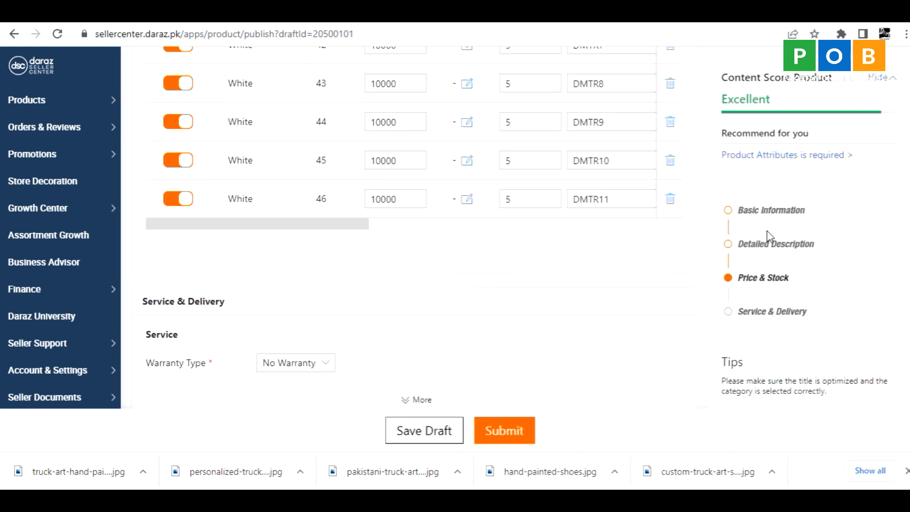
{"action": "scroll", "coordinate": [749, 308], "scroll_direction": "up", "scroll_amount": 3}
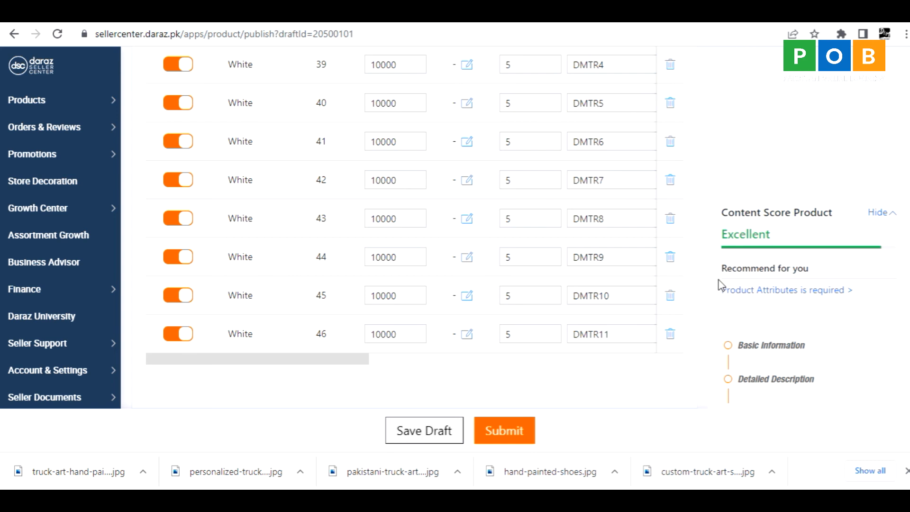
{"action": "scroll", "coordinate": [704, 390], "scroll_direction": "up", "scroll_amount": 1}
{"action": "scroll", "coordinate": [705, 390], "scroll_direction": "up", "scroll_amount": 10}
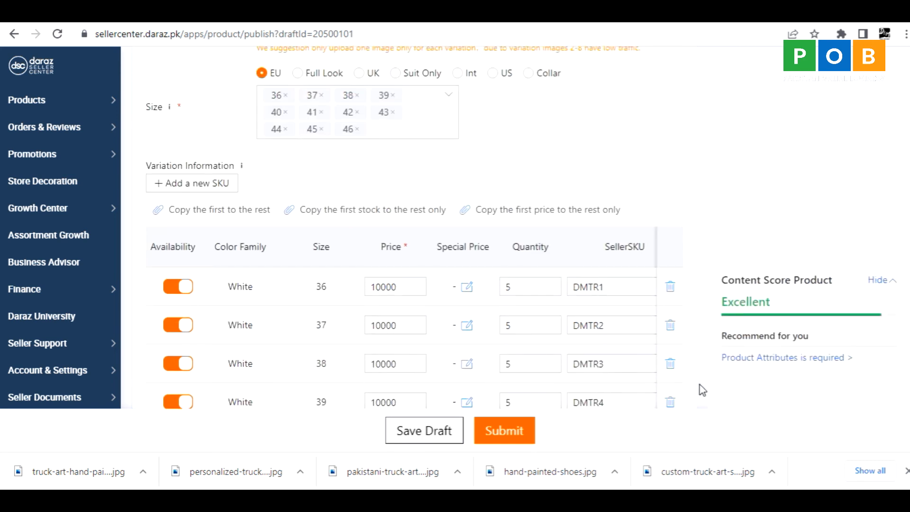
{"action": "scroll", "coordinate": [703, 386], "scroll_direction": "up", "scroll_amount": 10}
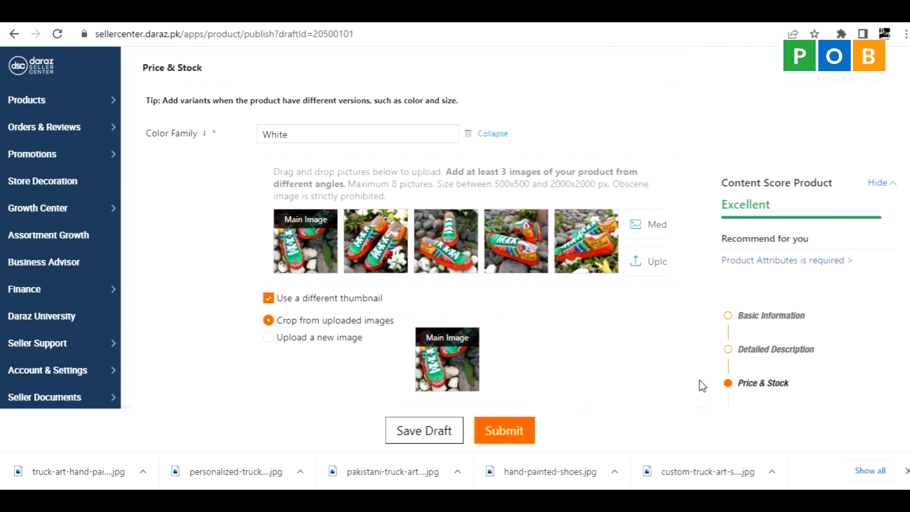
{"action": "scroll", "coordinate": [702, 386], "scroll_direction": "up", "scroll_amount": 10}
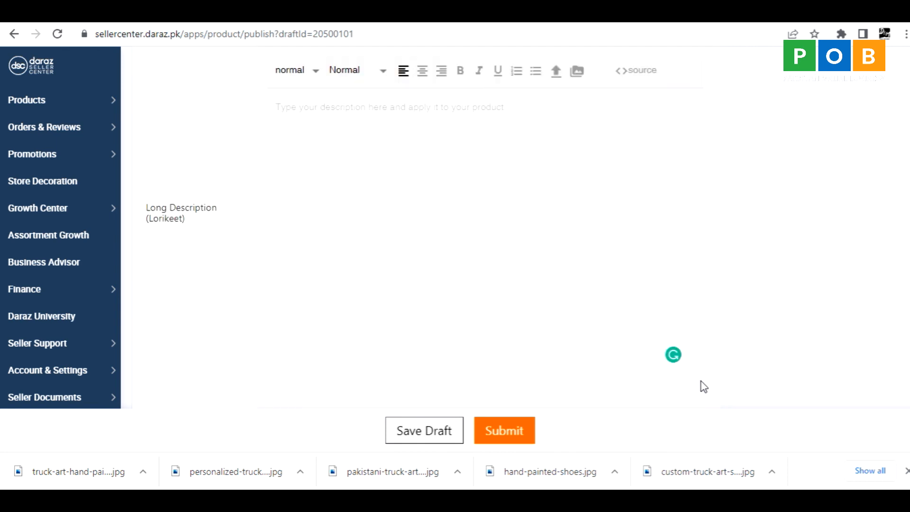
{"action": "scroll", "coordinate": [701, 382], "scroll_direction": "up", "scroll_amount": 4}
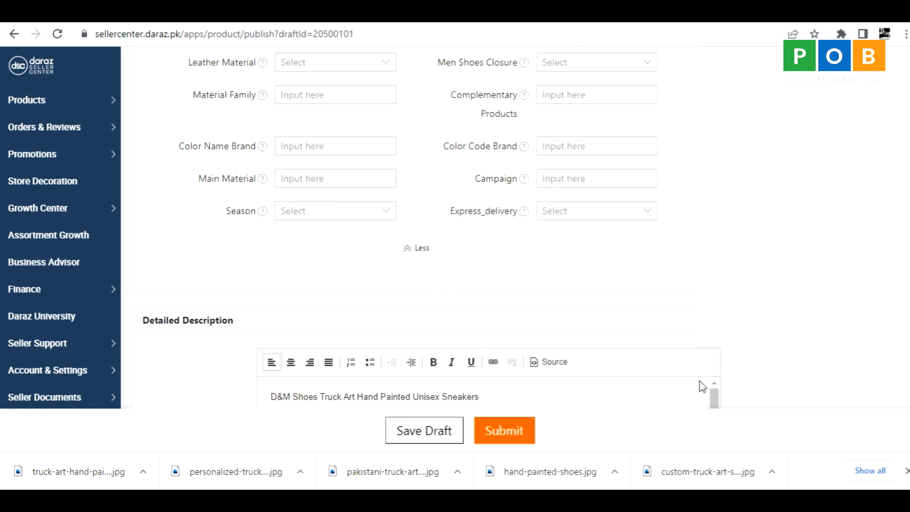
{"action": "scroll", "coordinate": [673, 317], "scroll_direction": "up", "scroll_amount": 5}
{"action": "scroll", "coordinate": [679, 328], "scroll_direction": "up", "scroll_amount": 3}
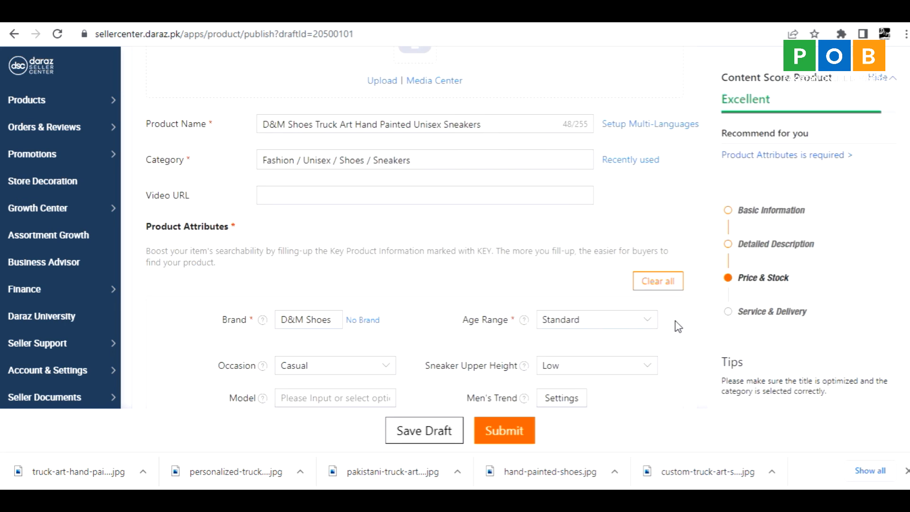
Submit the completed Truck Art sneakers listing for publication and finish to return to product management.
{"action": "left_click", "coordinate": [502, 431]}
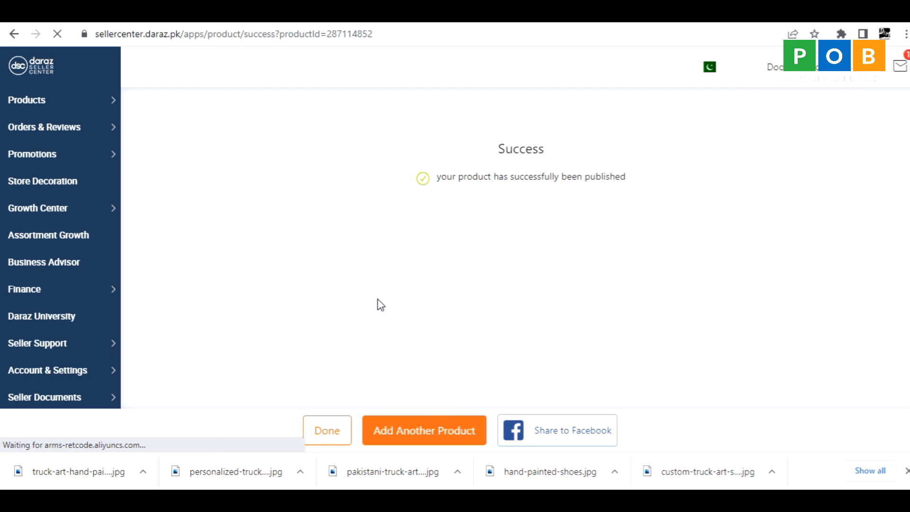
{"action": "left_click", "coordinate": [327, 435]}
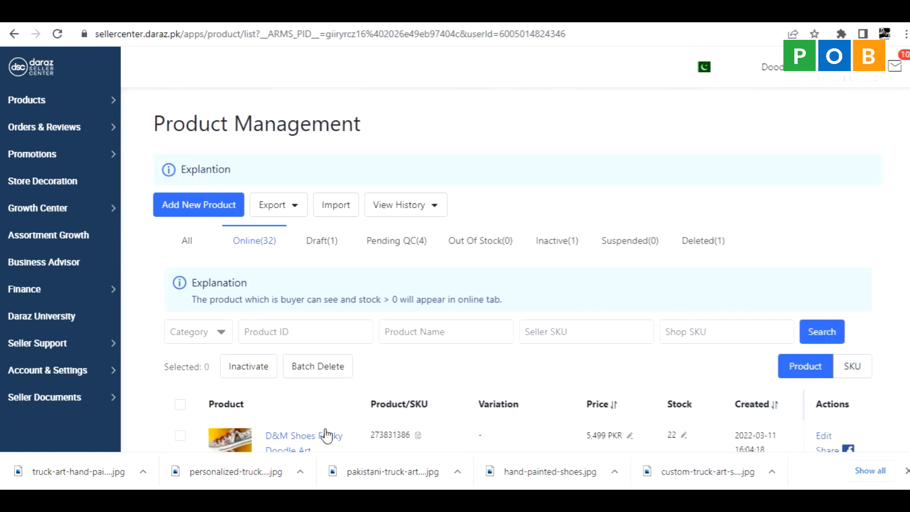
Show the products pending quality check and examine the new Truck Art sneakers entry, including its additional actions.
{"action": "left_click", "coordinate": [397, 243]}
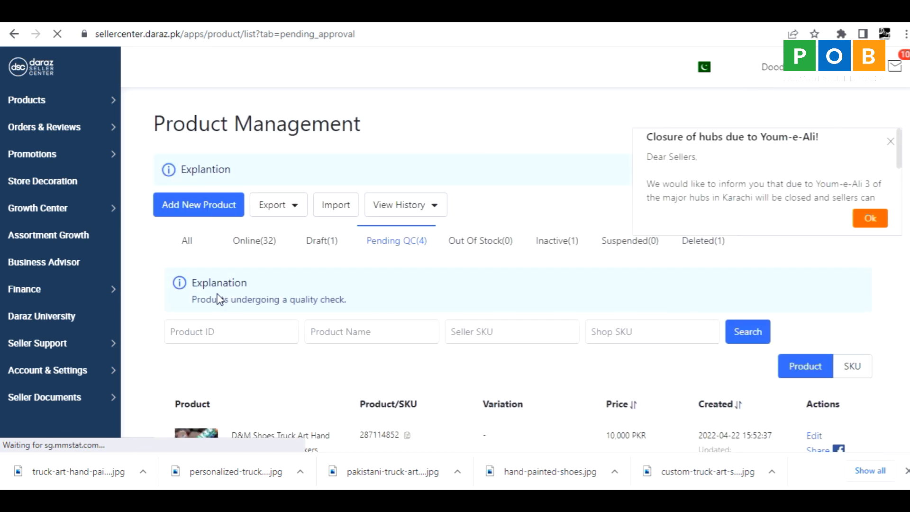
{"action": "scroll", "coordinate": [166, 314], "scroll_direction": "down", "scroll_amount": 2}
{"action": "scroll", "coordinate": [165, 319], "scroll_direction": "down", "scroll_amount": 1}
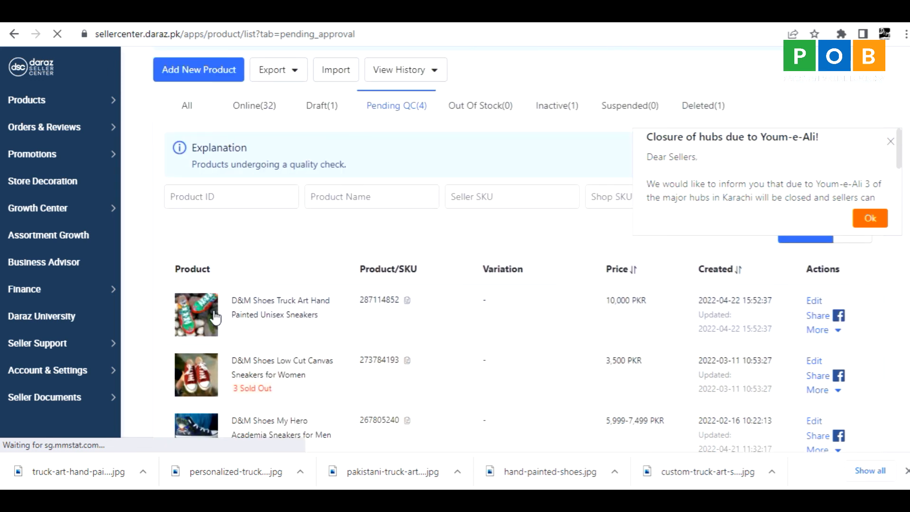
{"action": "scroll", "coordinate": [204, 310], "scroll_direction": "down", "scroll_amount": 1}
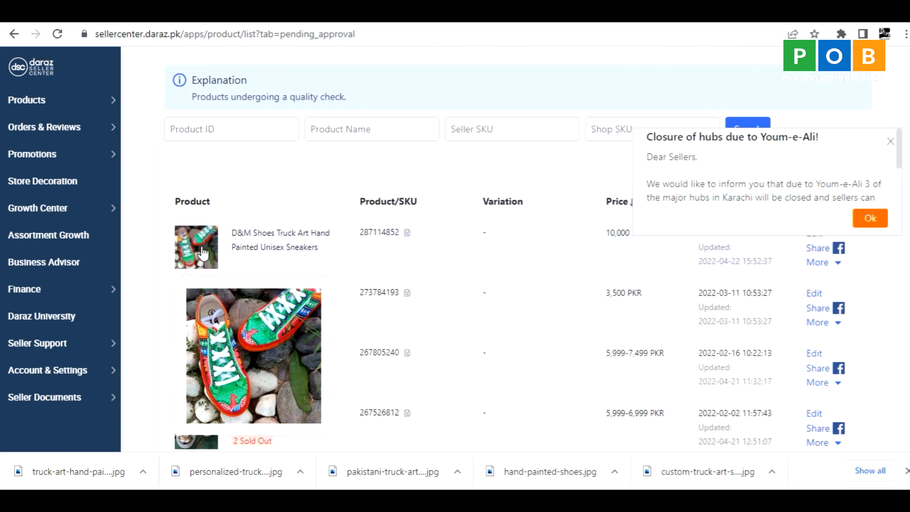
{"action": "scroll", "coordinate": [752, 265], "scroll_direction": "up", "scroll_amount": 1}
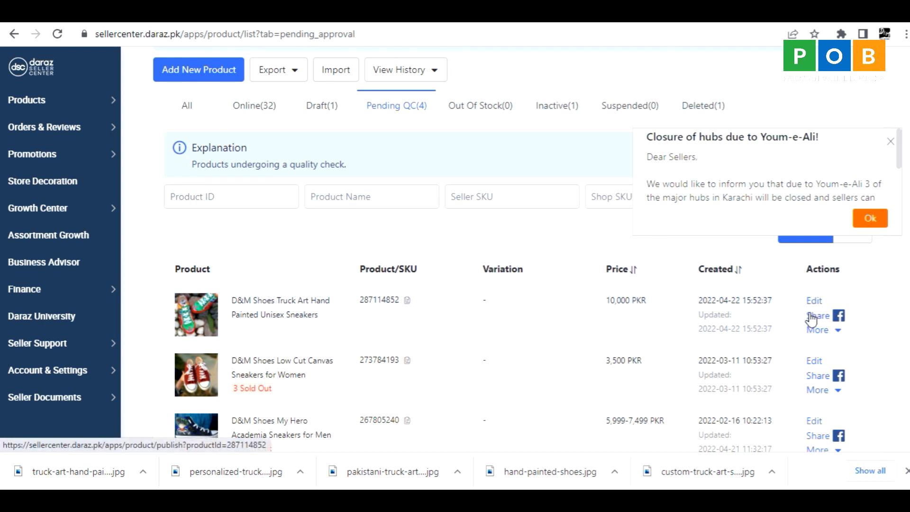
{"action": "left_click", "coordinate": [837, 332]}
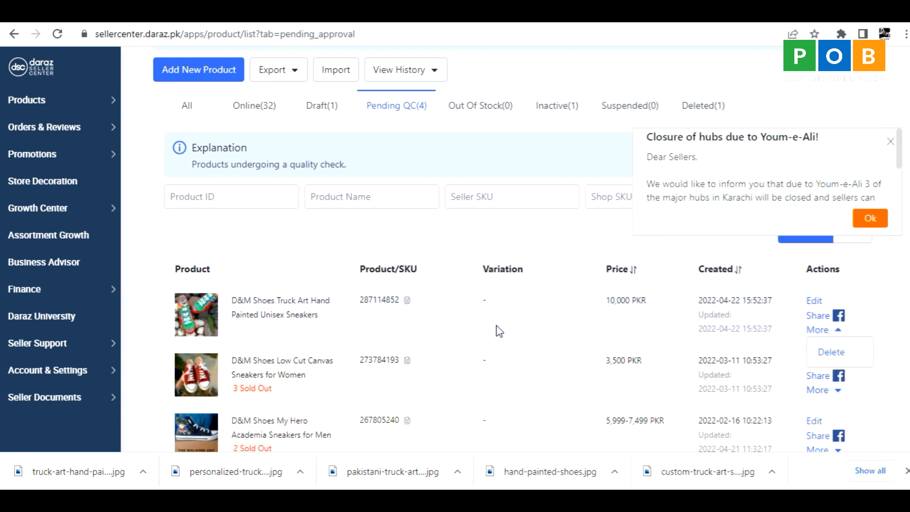
Copy the product ID of the Truck Art sneakers listing and dismiss the hub closure notice.
{"action": "double_click", "coordinate": [379, 301]}
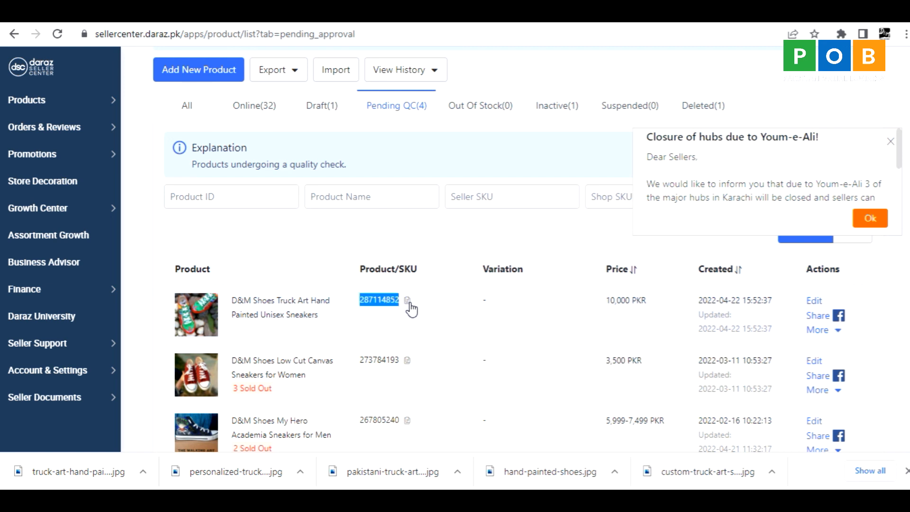
{"action": "left_click", "coordinate": [409, 302]}
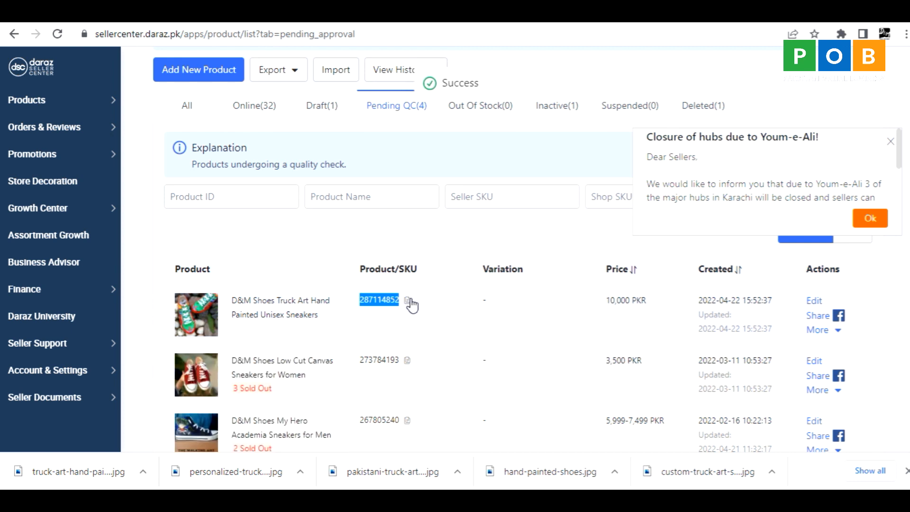
{"action": "left_click", "coordinate": [410, 303]}
{"action": "left_click", "coordinate": [891, 141]}
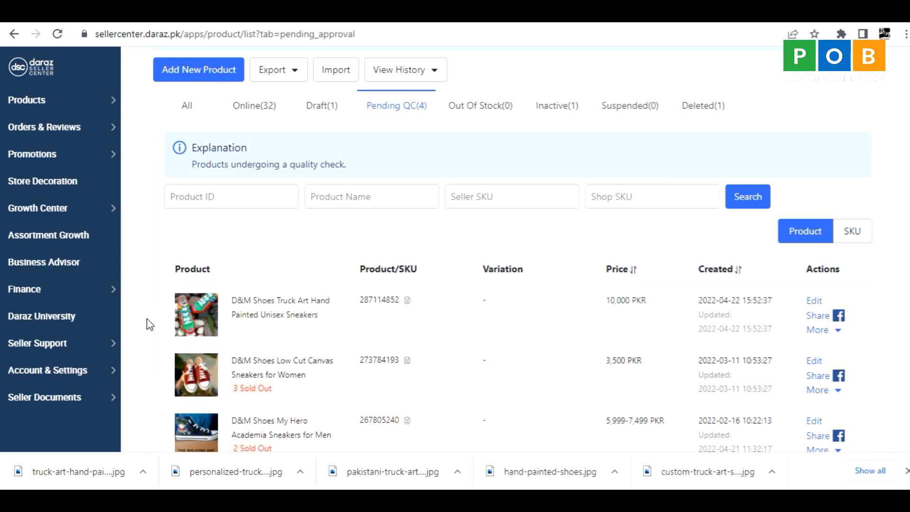
{"action": "scroll", "coordinate": [150, 324], "scroll_direction": "up", "scroll_amount": 3}
{"action": "scroll", "coordinate": [150, 325], "scroll_direction": "down", "scroll_amount": 4}
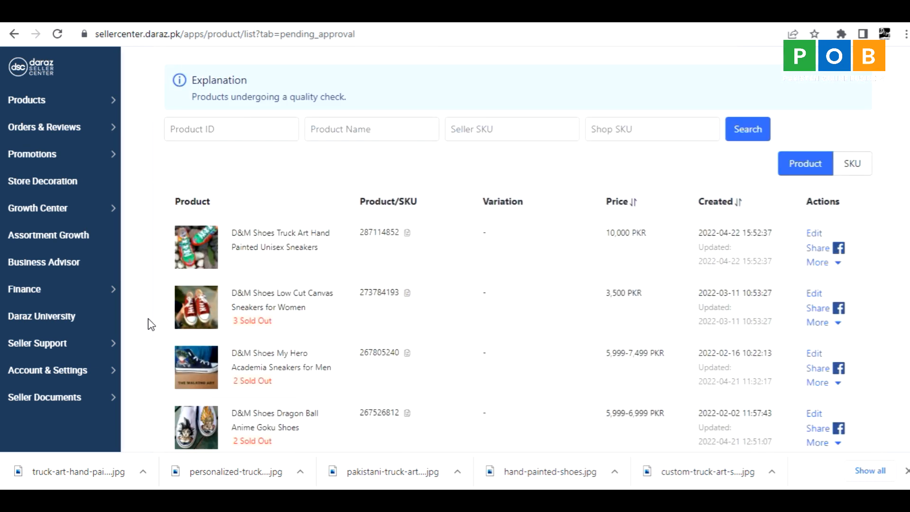
{"action": "scroll", "coordinate": [151, 325], "scroll_direction": "up", "scroll_amount": 4}
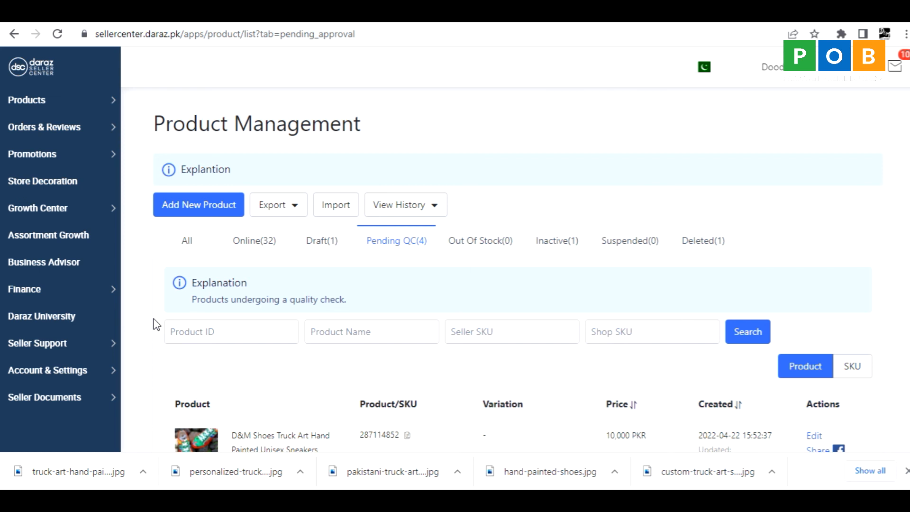
{"action": "scroll", "coordinate": [142, 324], "scroll_direction": "down", "scroll_amount": 1}
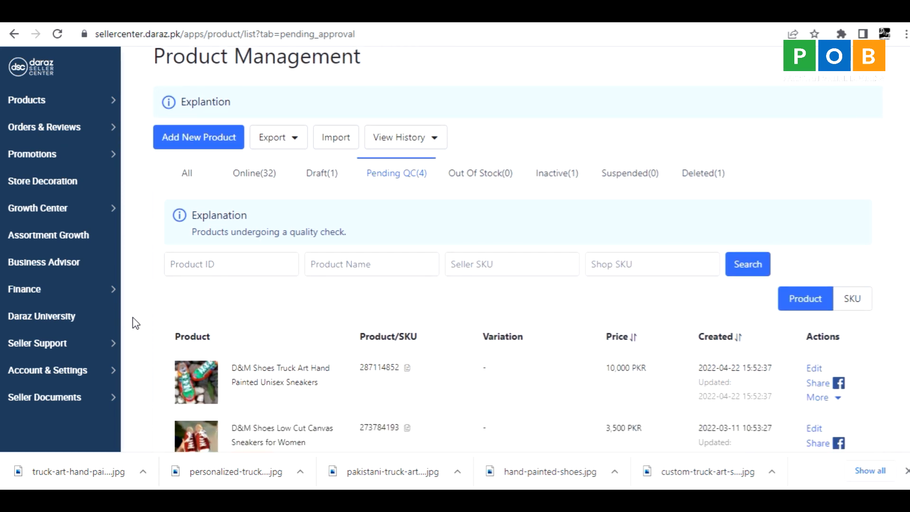
{"action": "scroll", "coordinate": [149, 292], "scroll_direction": "up", "scroll_amount": 1}
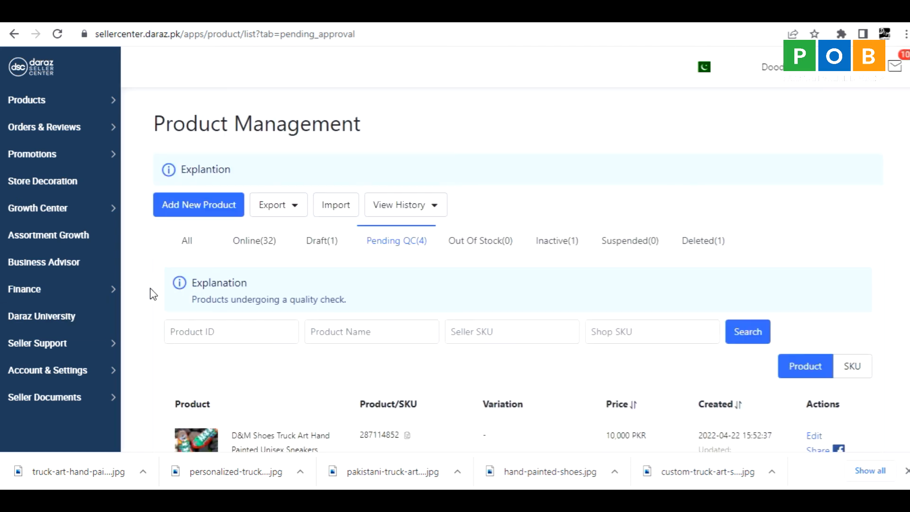
{"action": "scroll", "coordinate": [138, 327], "scroll_direction": "down", "scroll_amount": 2}
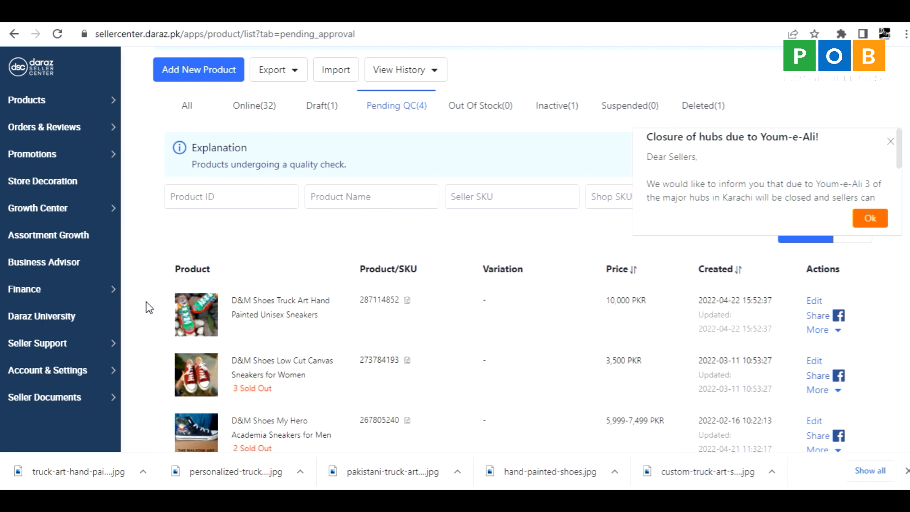
{"action": "scroll", "coordinate": [145, 302], "scroll_direction": "up", "scroll_amount": 2}
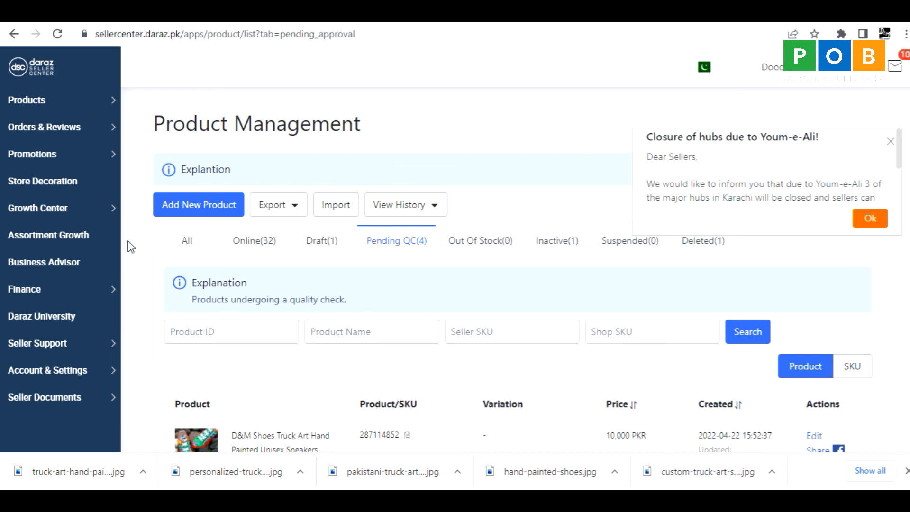
{"action": "scroll", "coordinate": [138, 261], "scroll_direction": "down", "scroll_amount": 4}
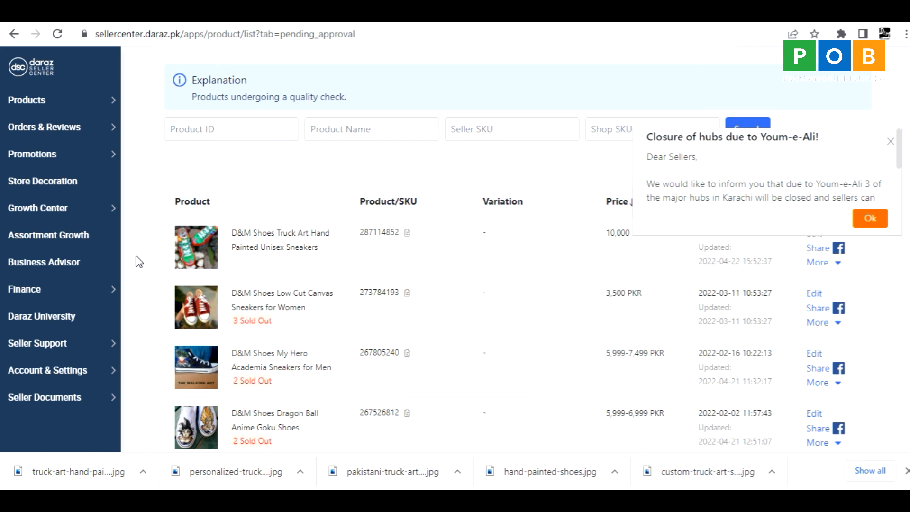
{"action": "scroll", "coordinate": [139, 262], "scroll_direction": "down", "scroll_amount": 3}
{"action": "scroll", "coordinate": [138, 261], "scroll_direction": "up", "scroll_amount": 4}
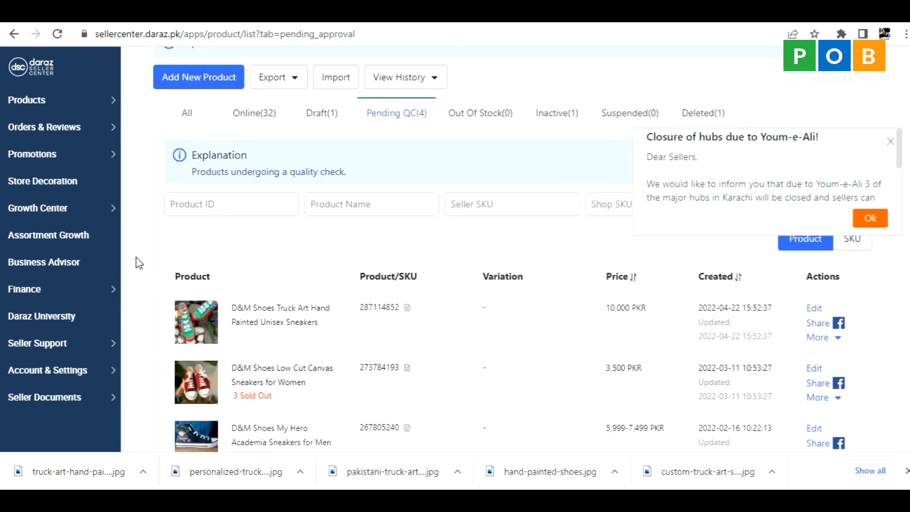
{"action": "scroll", "coordinate": [138, 264], "scroll_direction": "up", "scroll_amount": 3}
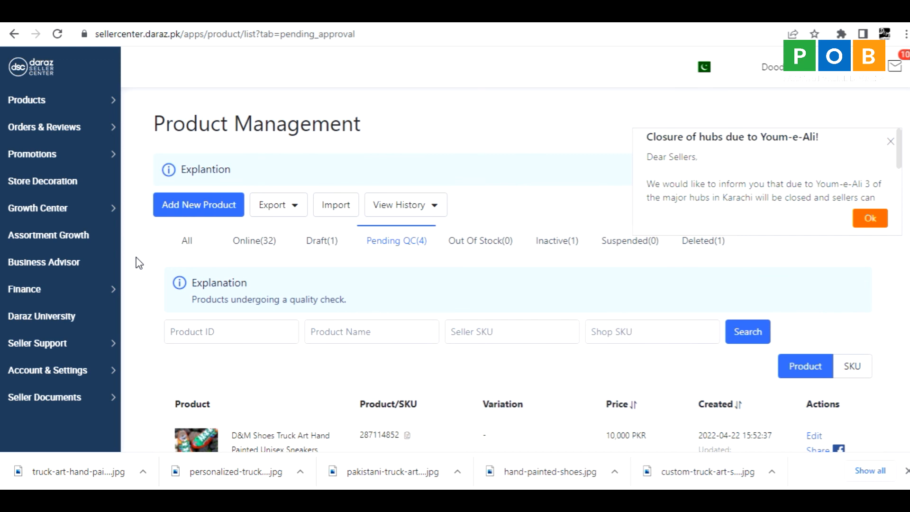